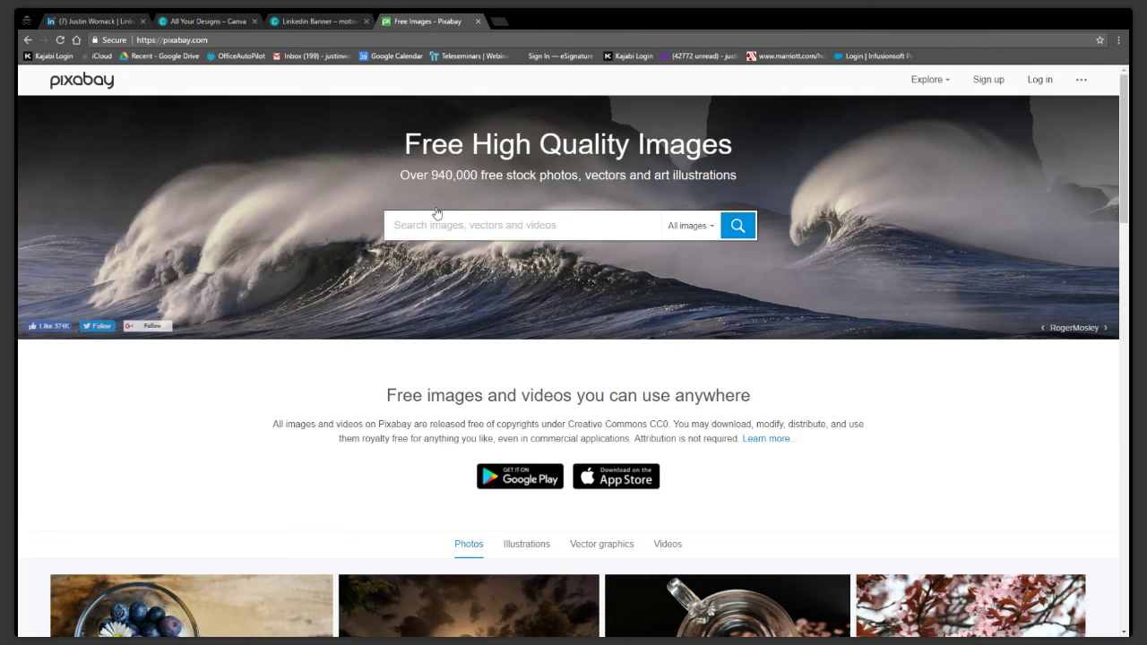
Search Pixabay for "business meeting" images and look through the free results for possible banner photos
{"action": "type", "text": "b"}
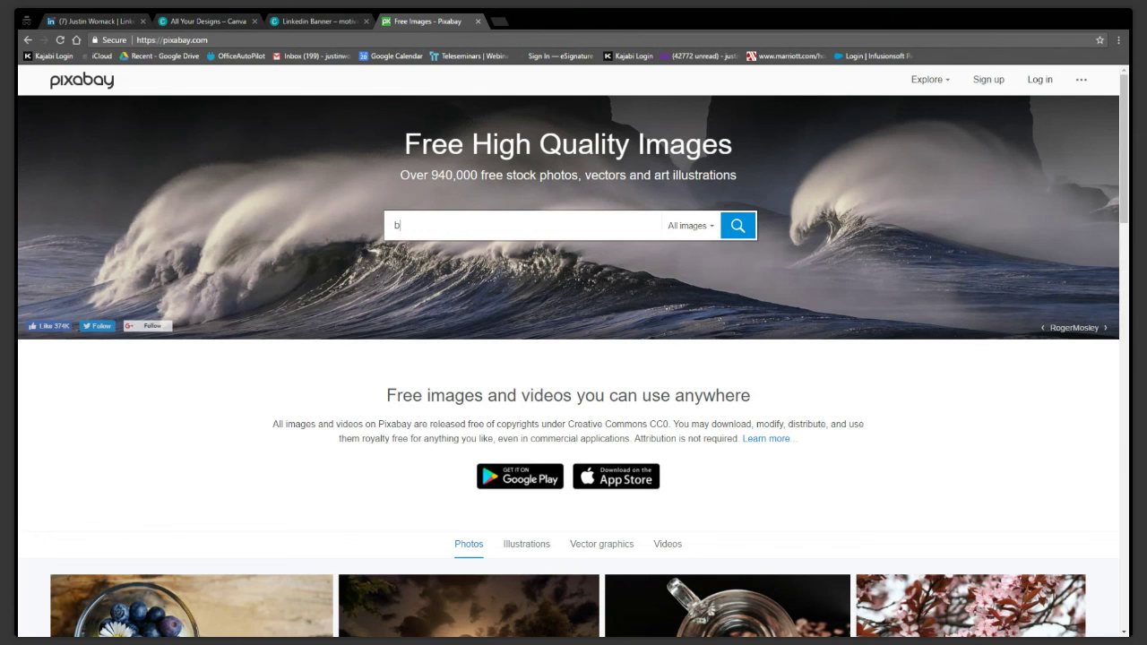
{"action": "type", "text": "usiness"}
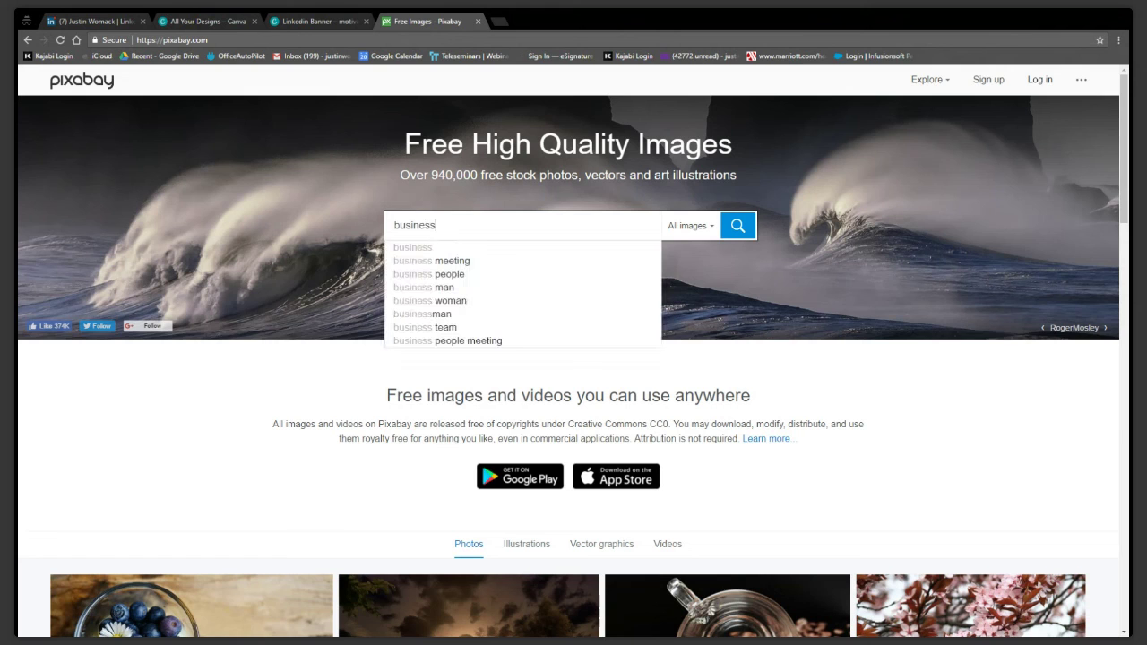
{"action": "left_click", "coordinate": [467, 263]}
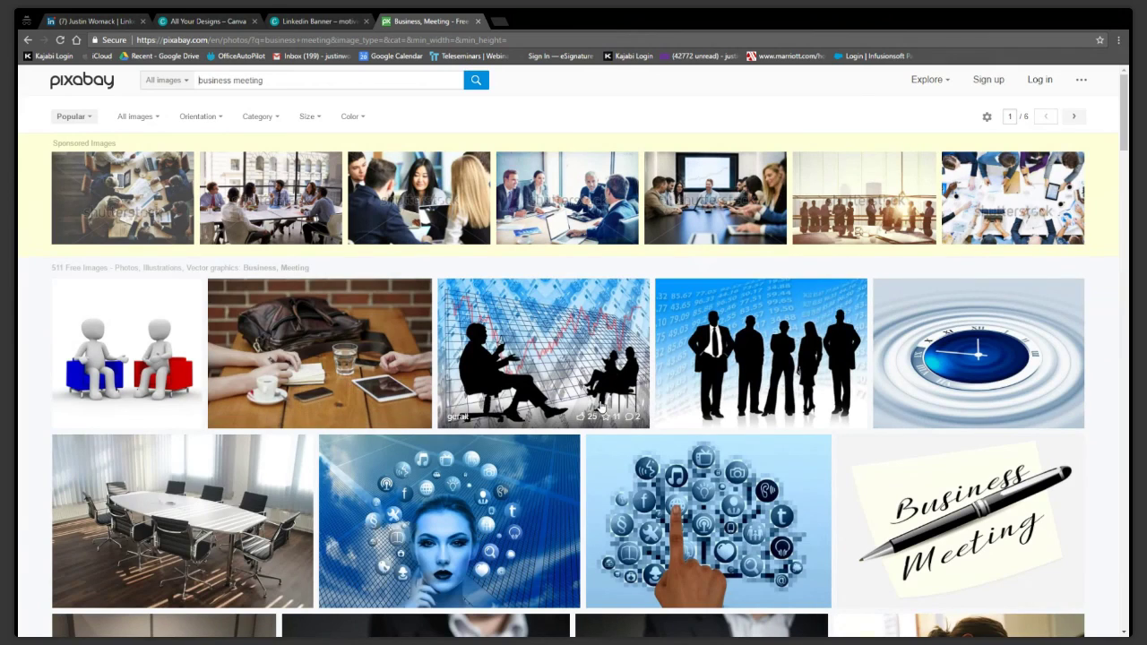
{"action": "scroll", "coordinate": [614, 395], "scroll_direction": "down", "scroll_amount": 1}
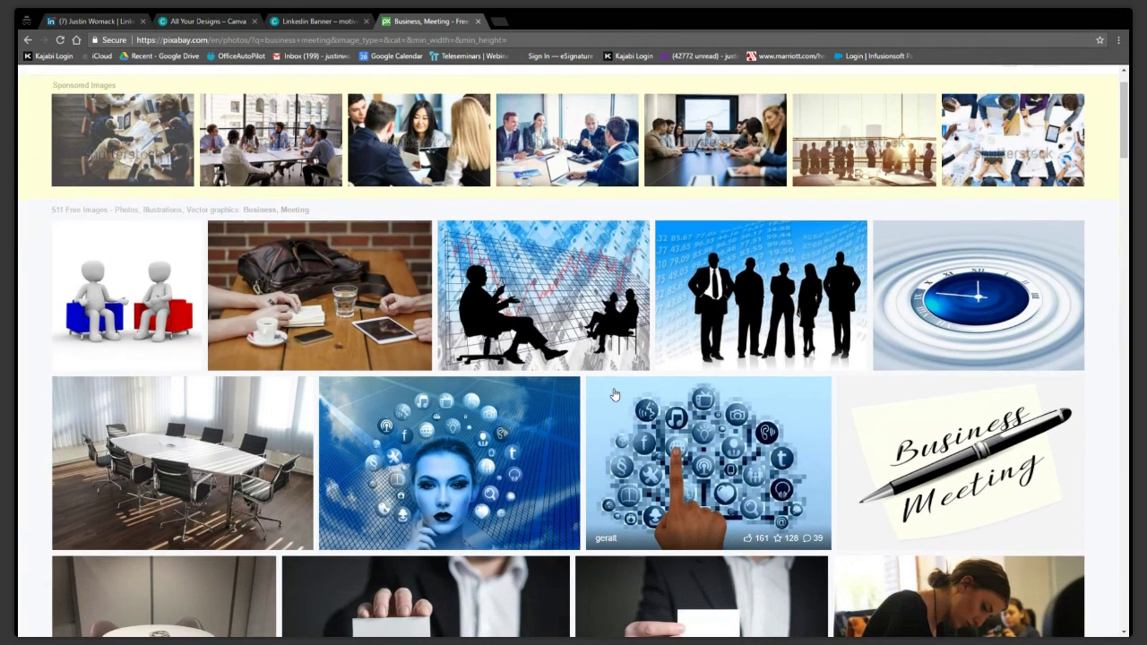
{"action": "scroll", "coordinate": [614, 394], "scroll_direction": "down", "scroll_amount": 4}
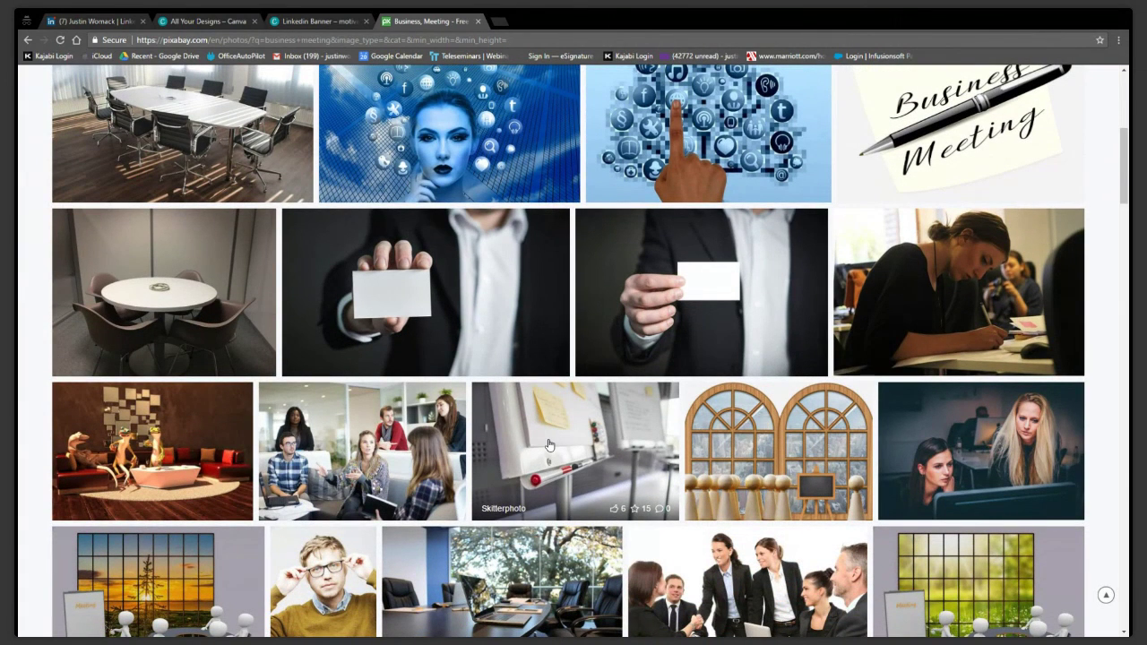
{"action": "scroll", "coordinate": [549, 446], "scroll_direction": "down", "scroll_amount": 2}
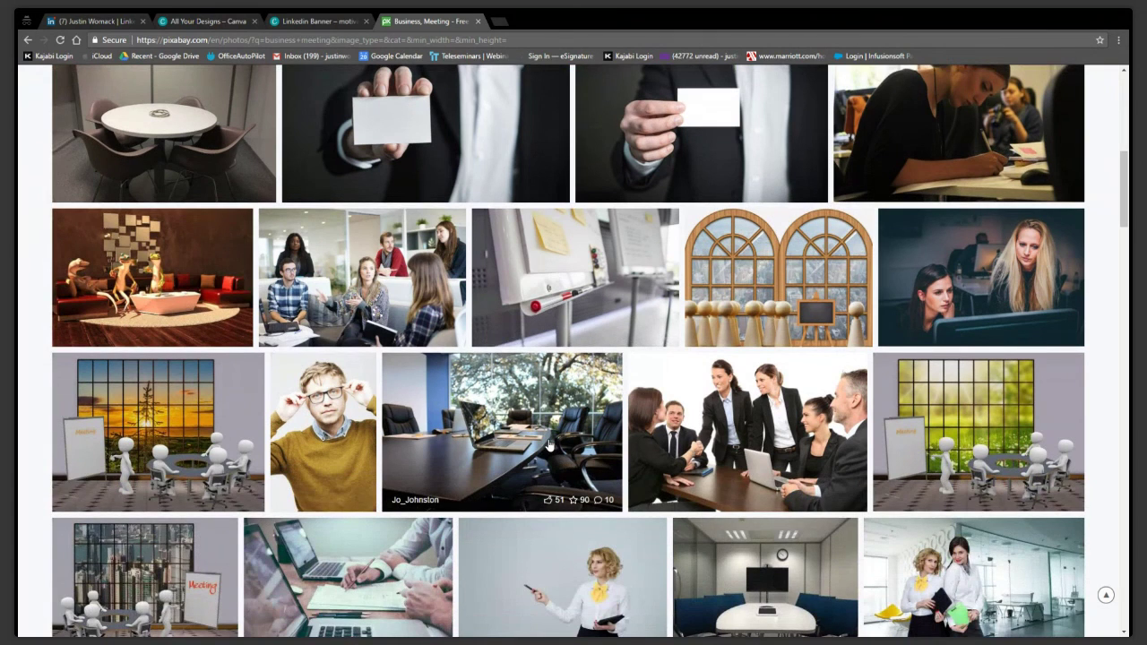
{"action": "scroll", "coordinate": [549, 446], "scroll_direction": "down", "scroll_amount": 1}
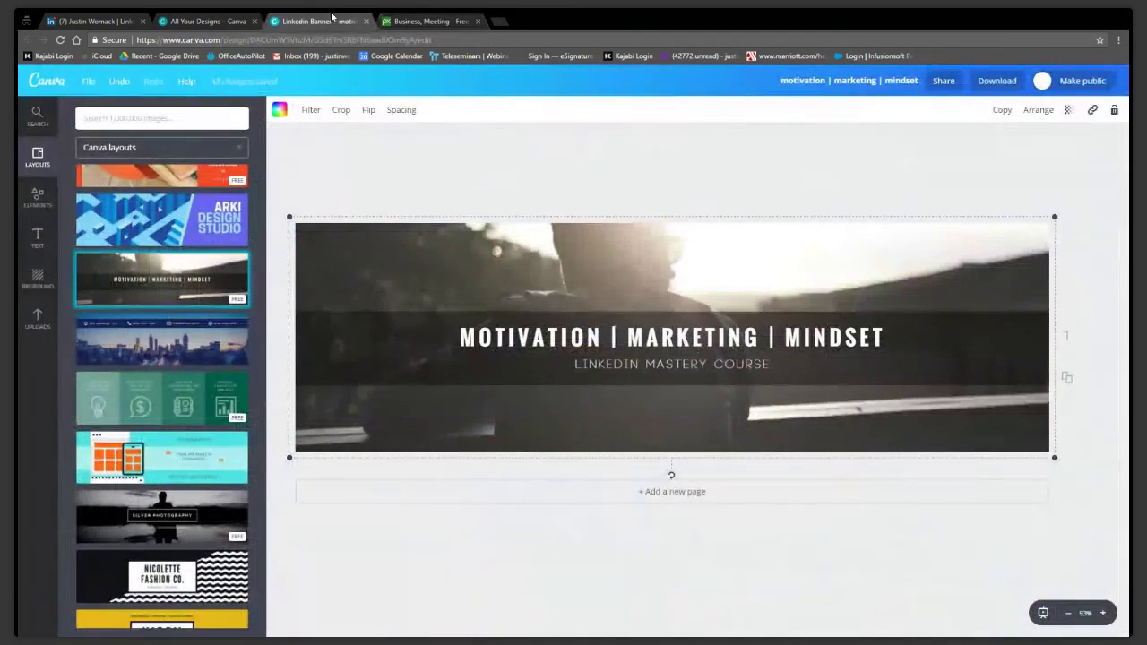
Switch to the LinkedIn banner design in Canva and download it as a PNG, closing the download message
{"action": "left_click", "coordinate": [333, 18]}
{"action": "left_click", "coordinate": [38, 327]}
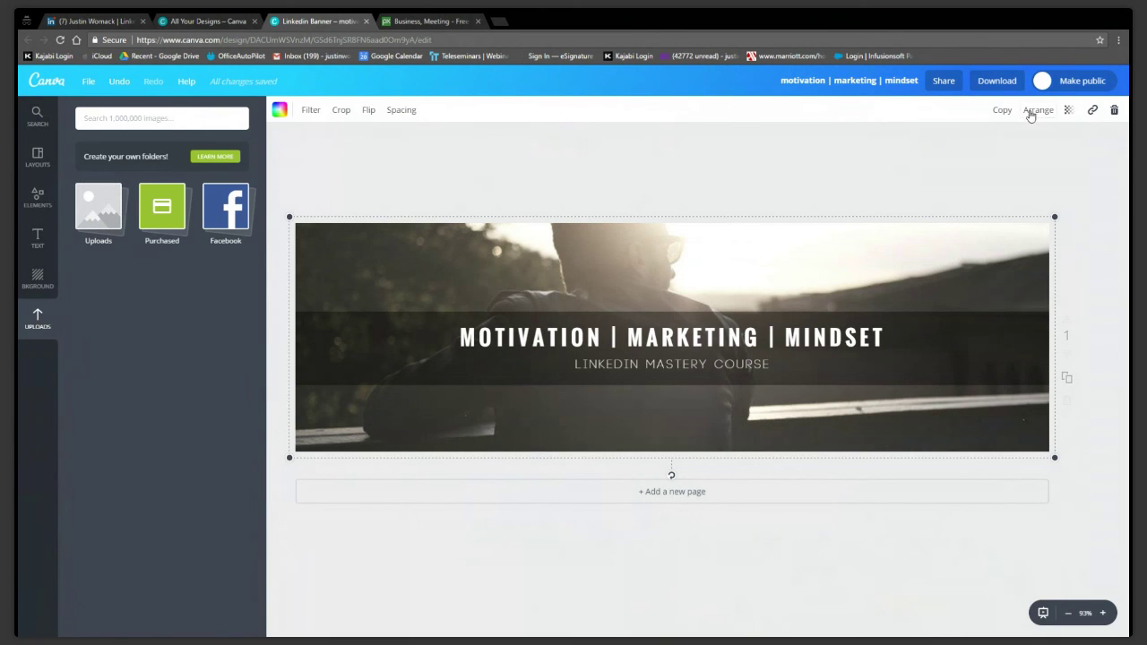
{"action": "left_click", "coordinate": [994, 81]}
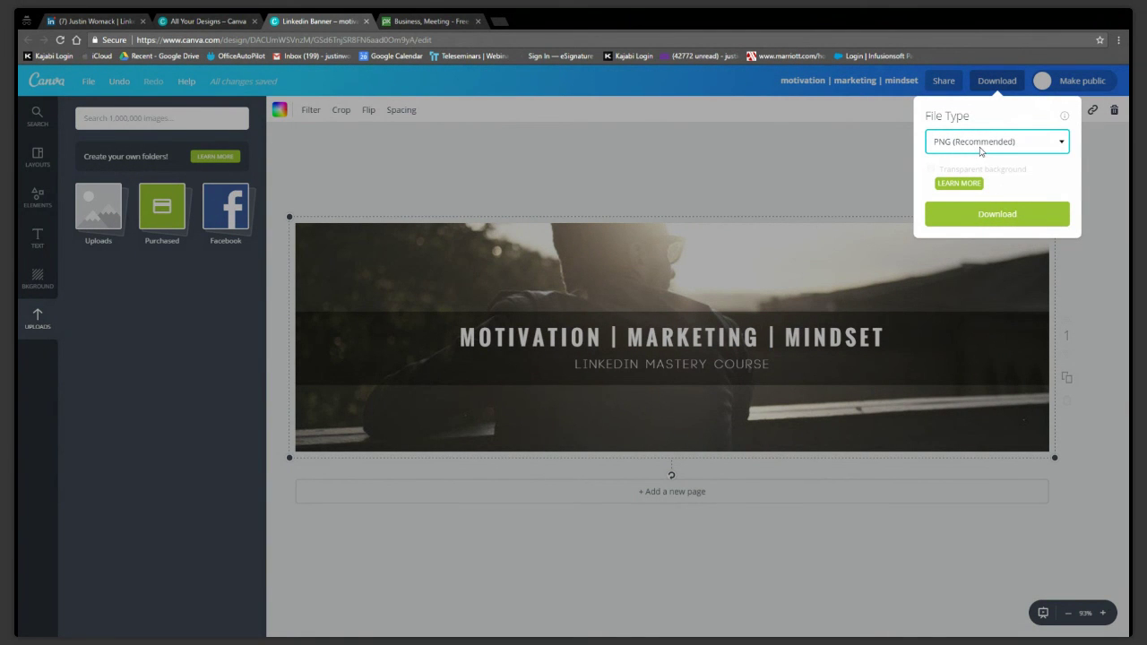
{"action": "left_click", "coordinate": [981, 213]}
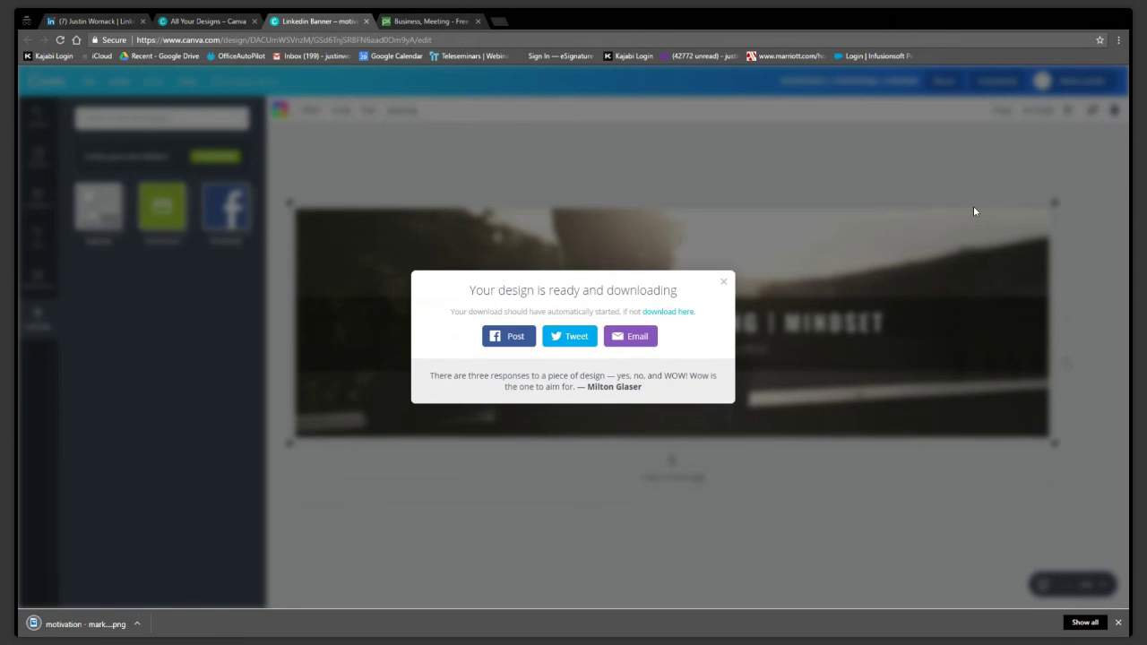
{"action": "left_click", "coordinate": [725, 285]}
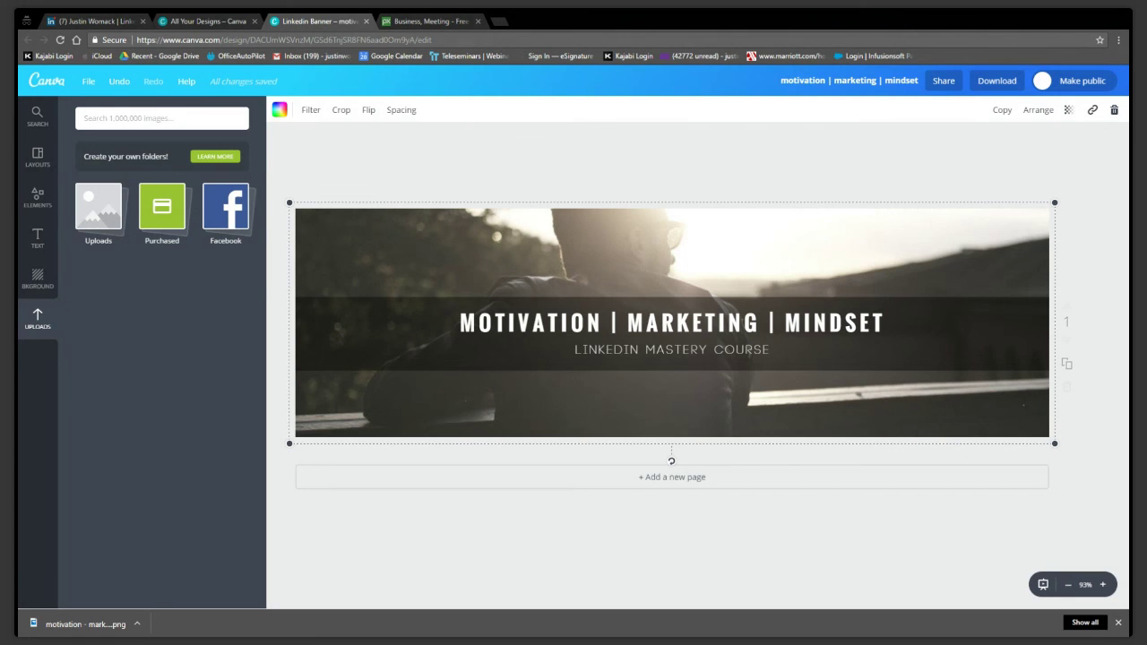
Switch to the LinkedIn profile and open the photo upload for its background image
{"action": "left_click", "coordinate": [101, 21]}
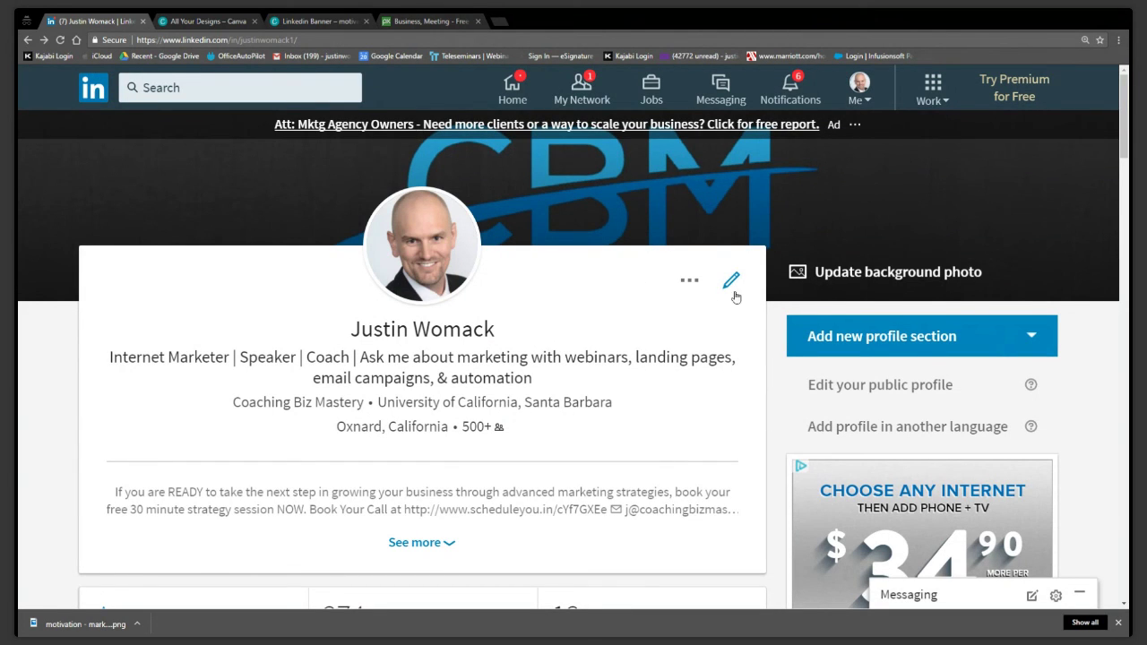
{"action": "left_click", "coordinate": [856, 274]}
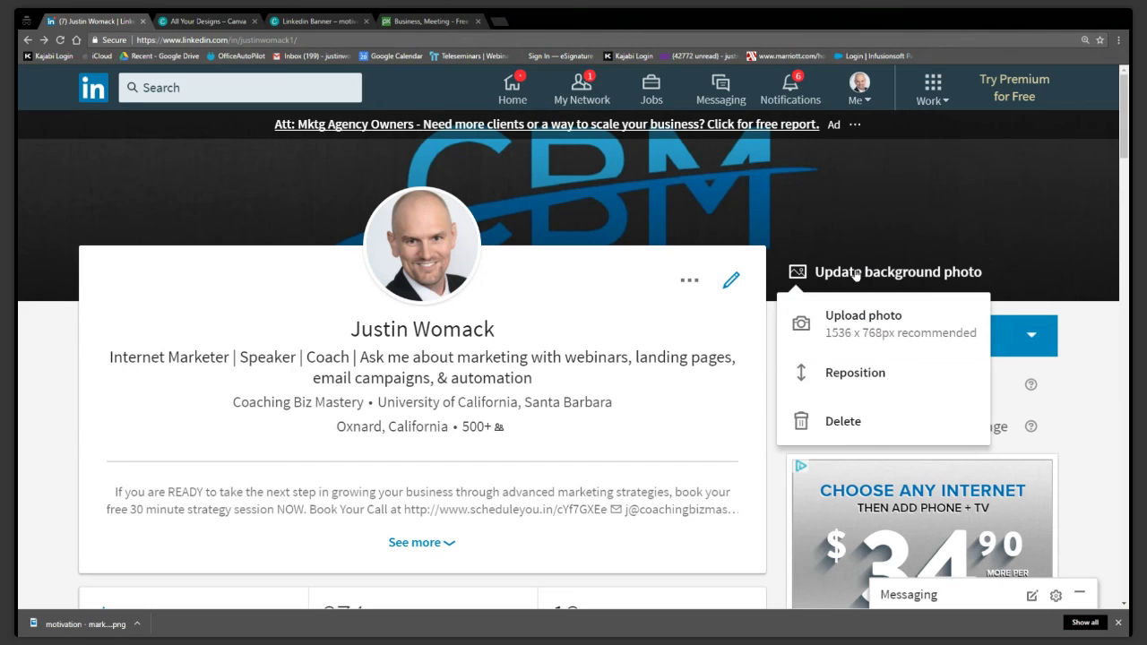
{"action": "left_click", "coordinate": [850, 320]}
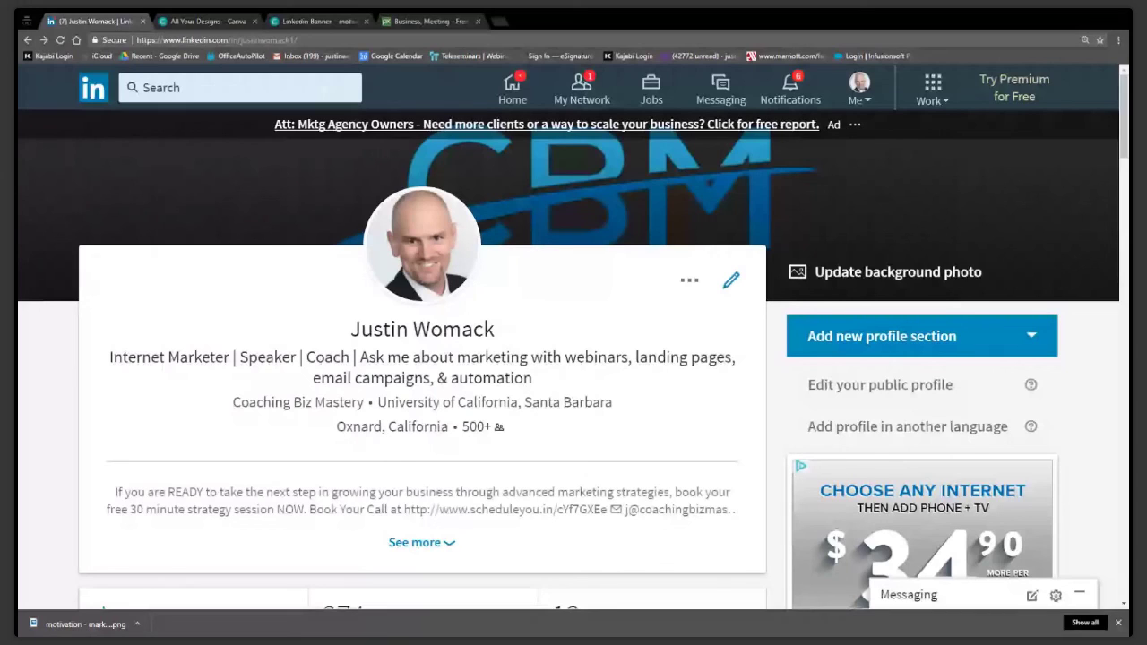
Search LinkedIn for "an" and open the profile of the suggested SEO/SEM marketing connection
{"action": "left_click", "coordinate": [224, 87]}
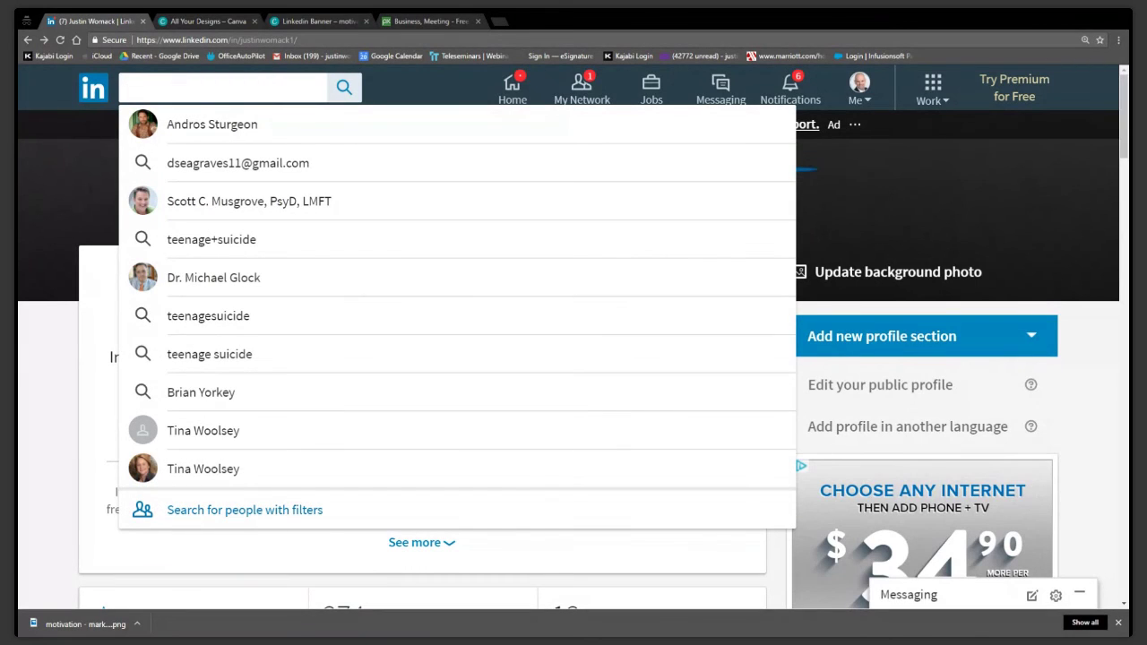
{"action": "type", "text": "an"}
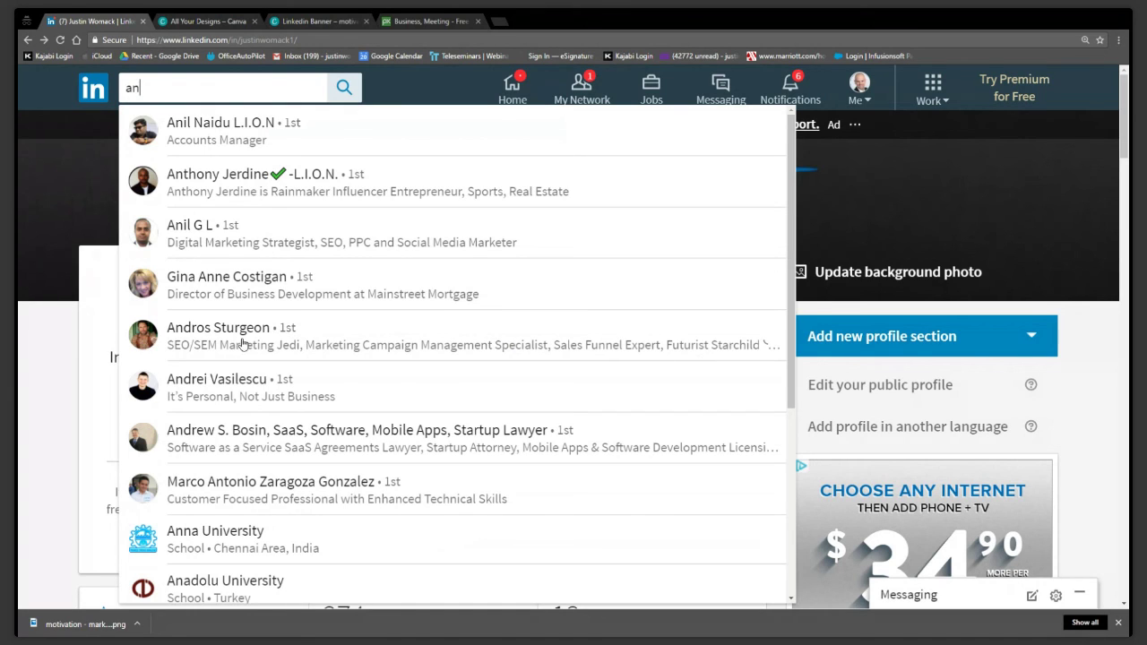
{"action": "left_click", "coordinate": [192, 344]}
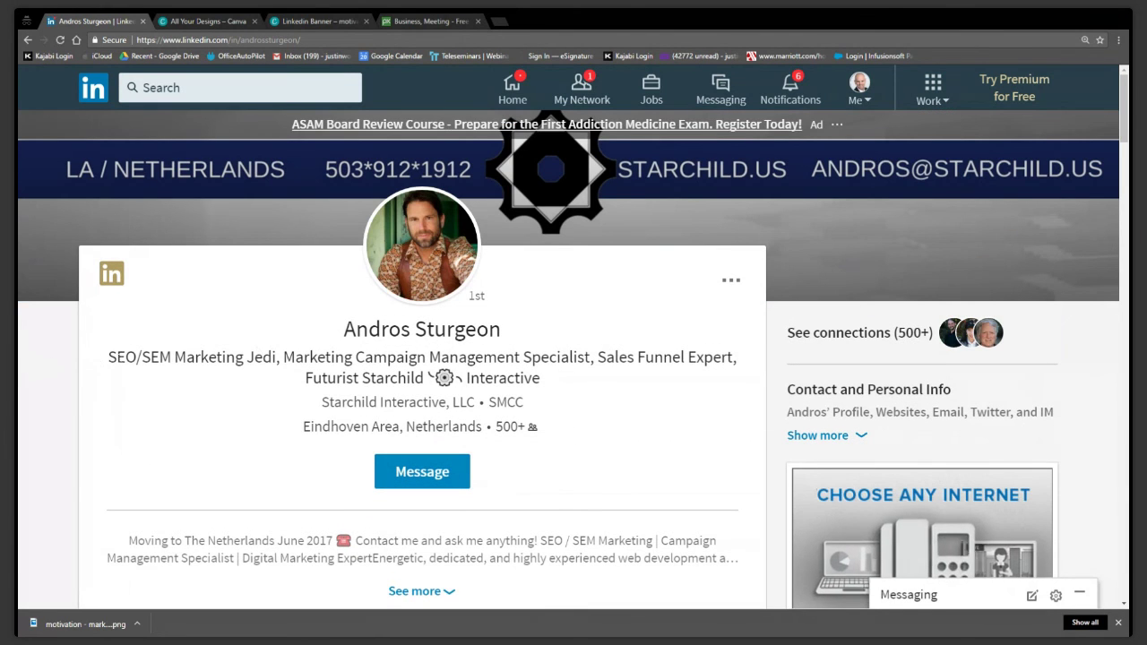
Examine the profile's headline part by part, including its job keywords, "Sales Funnel Expert" and the gear symbol in the company name
{"action": "left_click_drag", "start_coordinate": [108, 357], "coordinate": [676, 392]}
{"action": "left_click", "coordinate": [613, 392]}
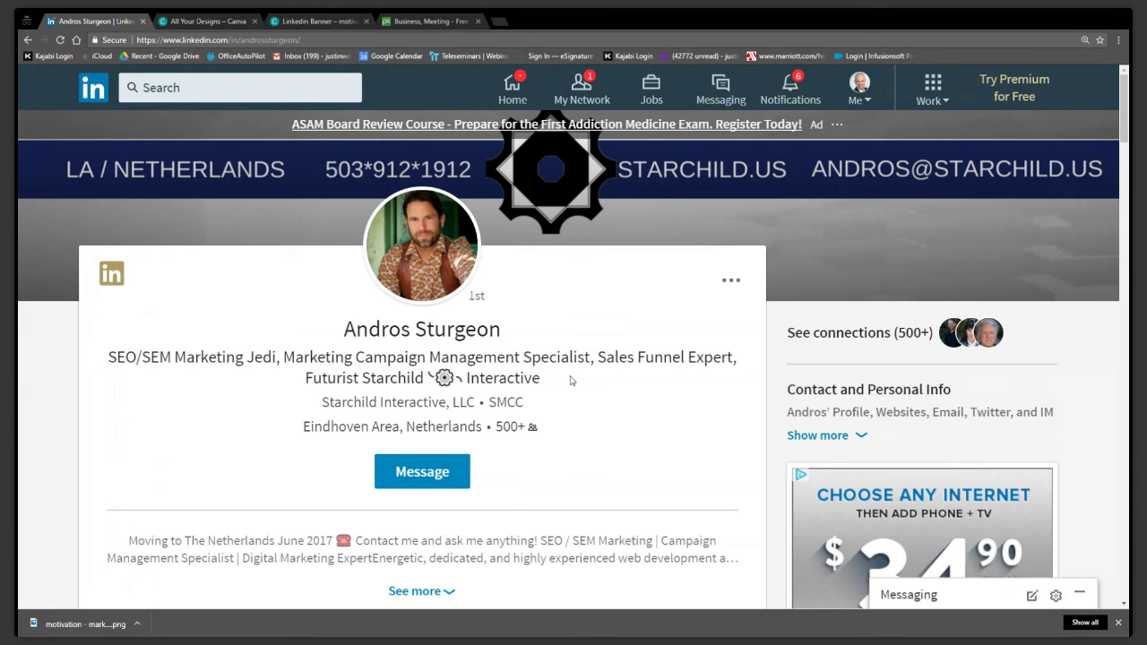
{"action": "left_click_drag", "start_coordinate": [574, 382], "coordinate": [107, 357]}
{"action": "left_click_drag", "start_coordinate": [108, 357], "coordinate": [246, 356]}
{"action": "left_click_drag", "start_coordinate": [283, 357], "coordinate": [734, 357]}
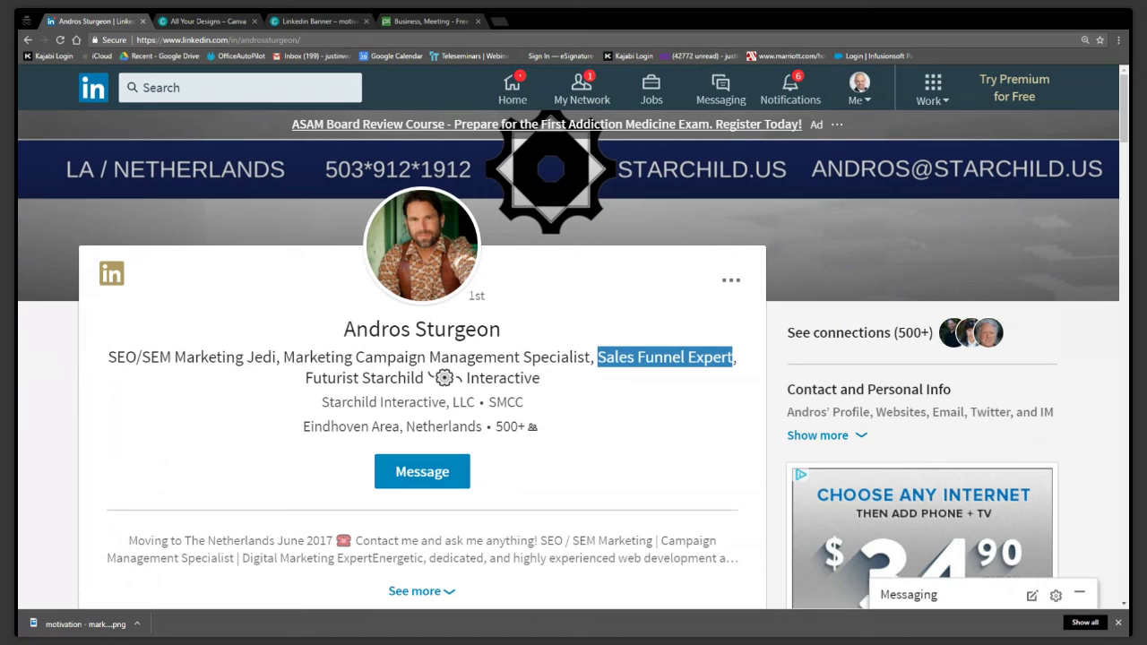
{"action": "left_click", "coordinate": [368, 392]}
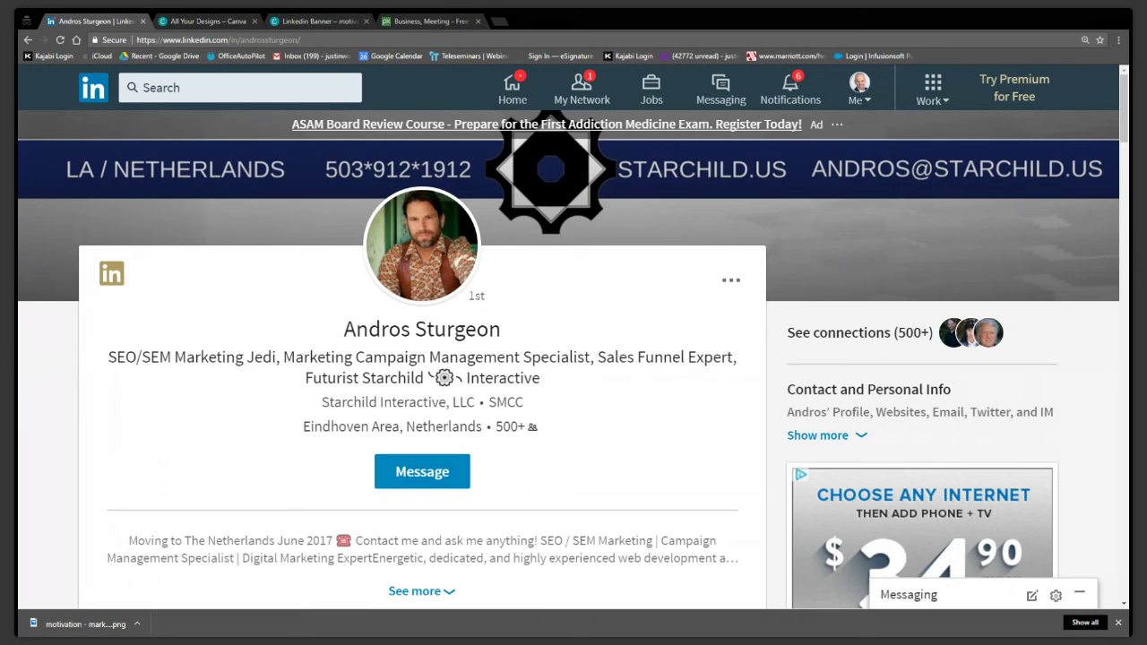
{"action": "left_click_drag", "start_coordinate": [306, 377], "coordinate": [466, 377]}
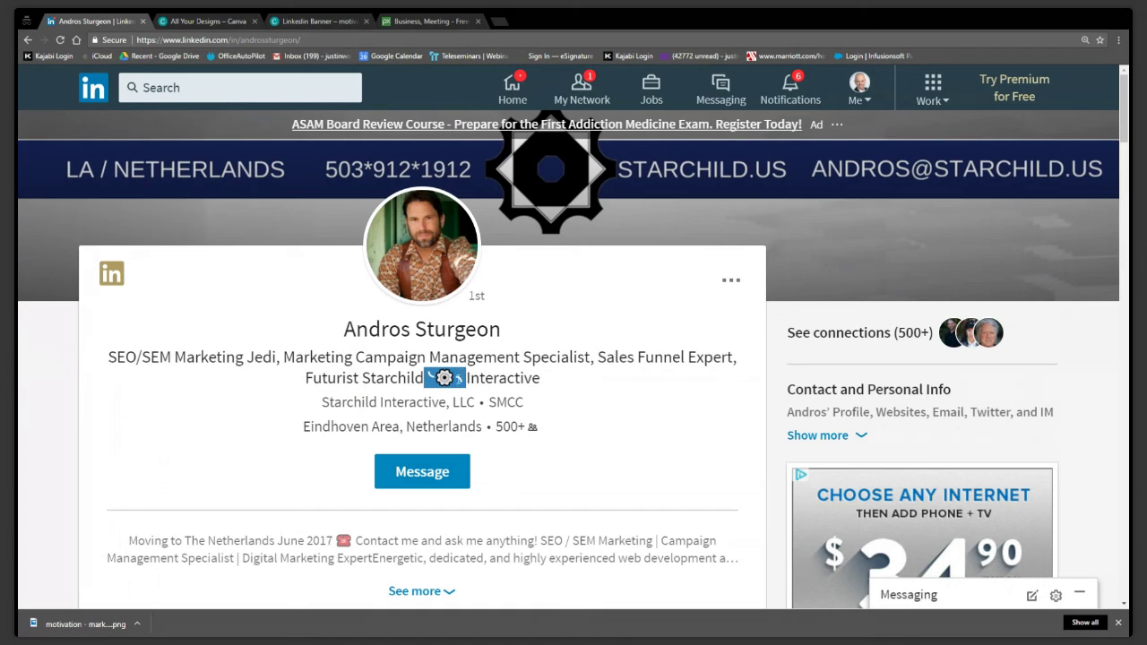
{"action": "left_click", "coordinate": [461, 377]}
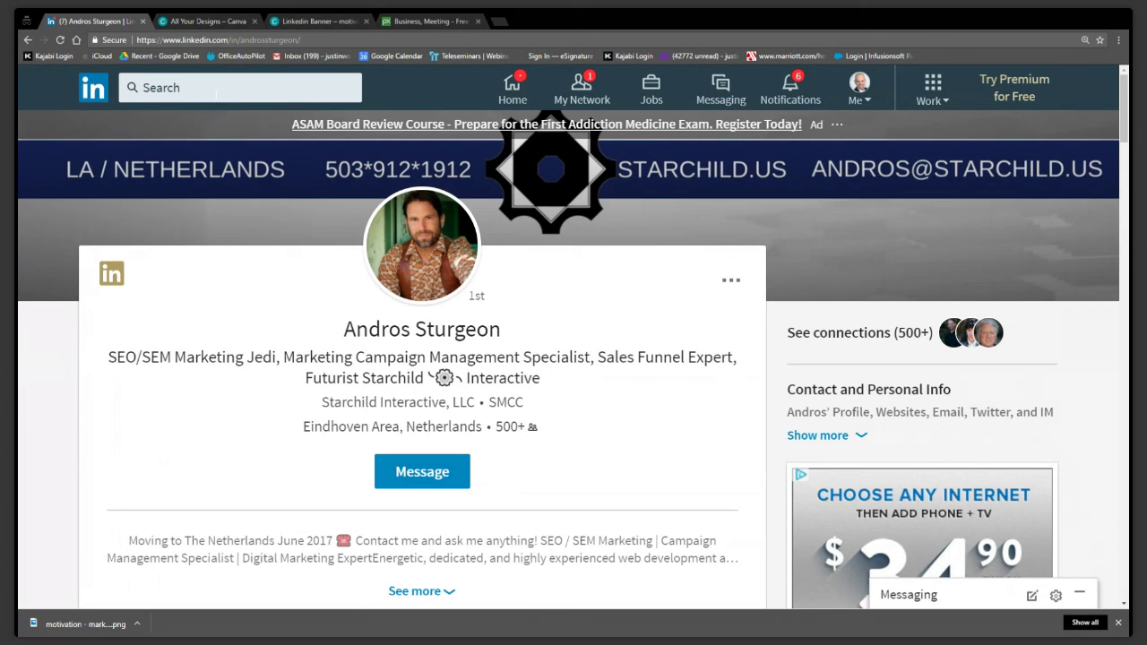
Search LinkedIn for the keyword "sem"
{"action": "left_click", "coordinate": [215, 94]}
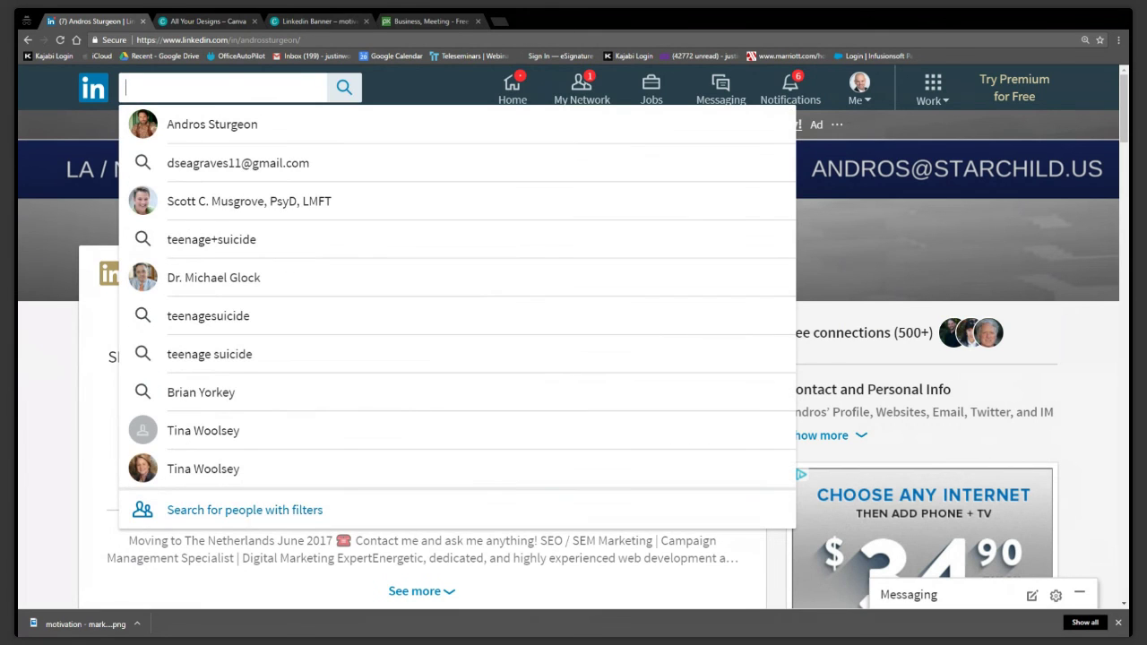
{"action": "type", "text": "sem"}
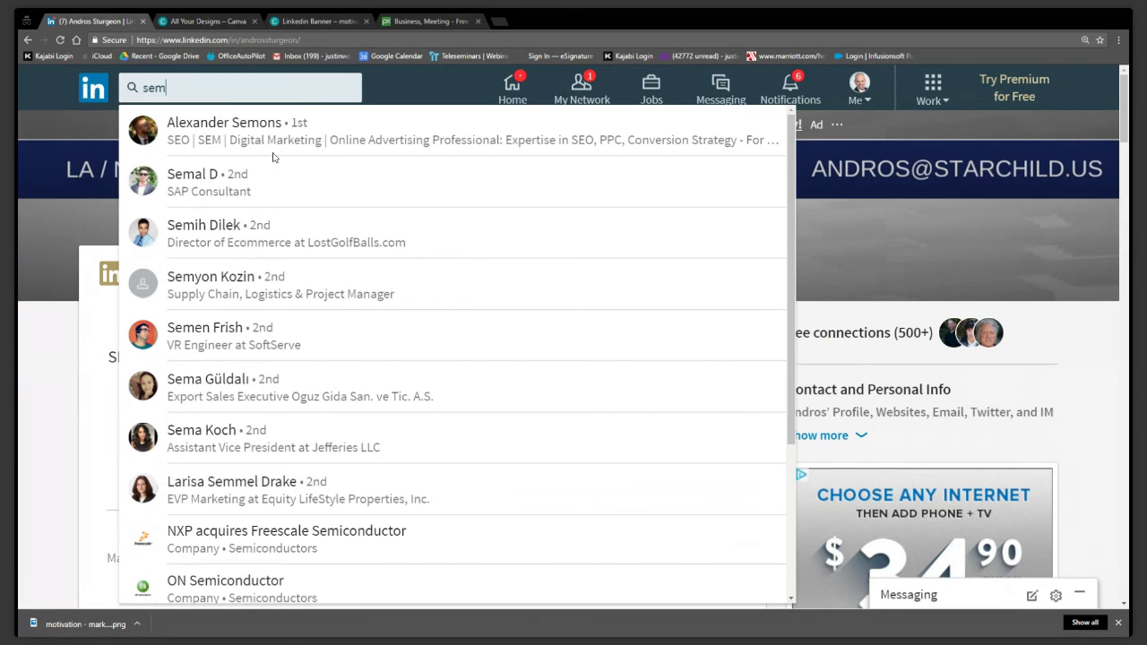
{"action": "key", "text": "Return"}
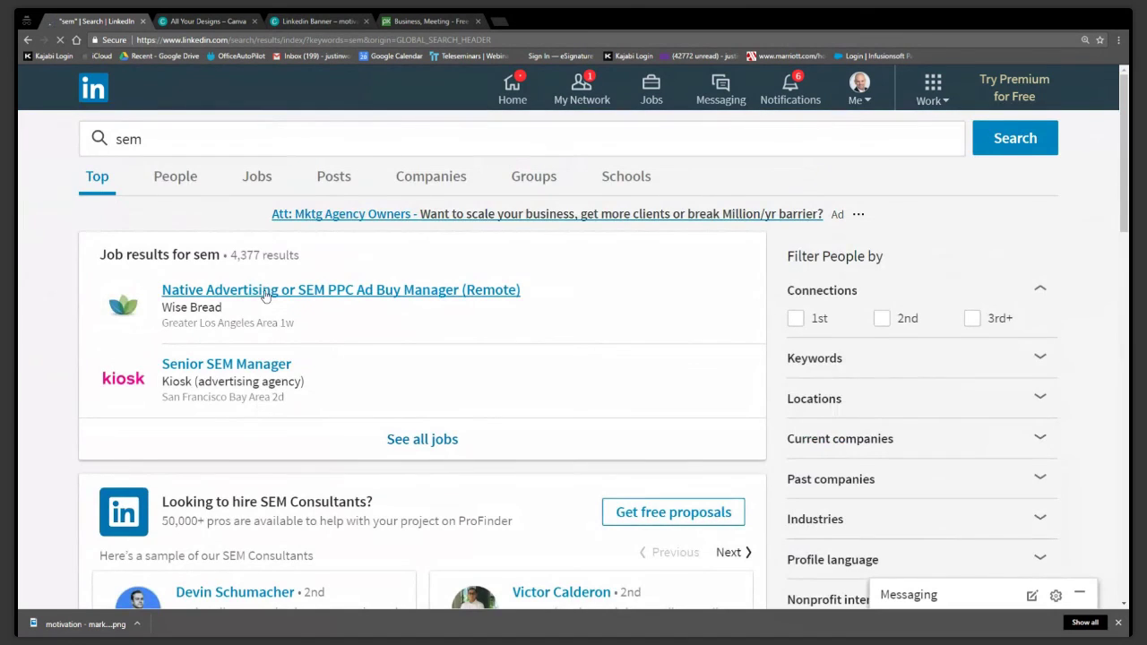
Look through the first page of sem results, examining where the keyword appears in people's entries, and go to page 2
{"action": "scroll", "coordinate": [266, 296], "scroll_direction": "down", "scroll_amount": 5}
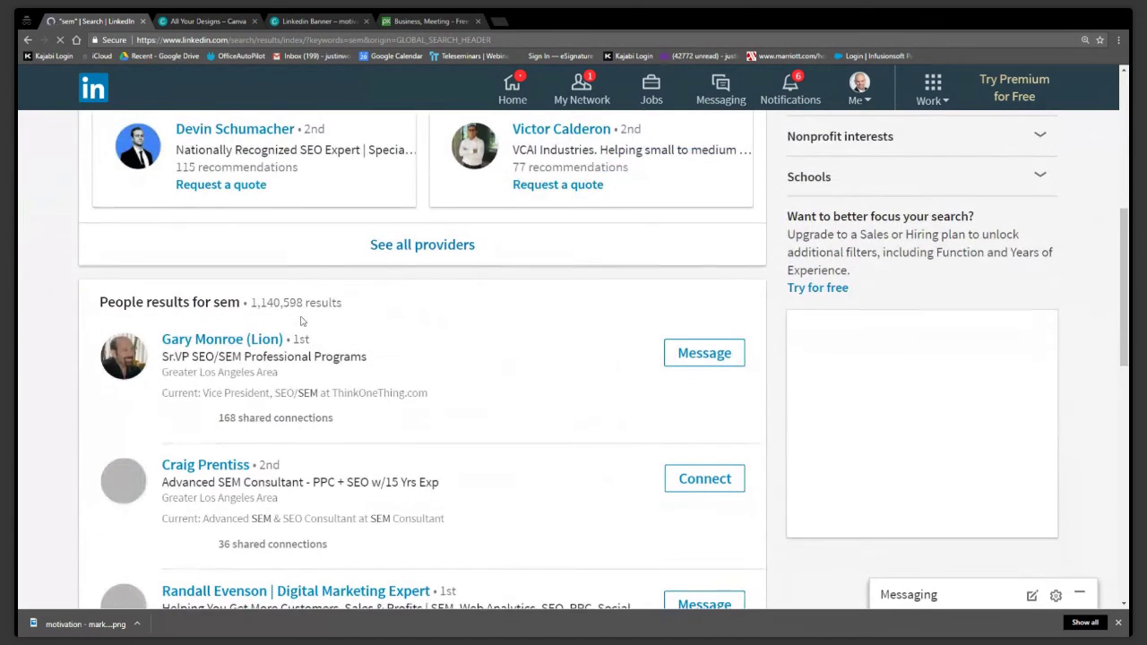
{"action": "scroll", "coordinate": [179, 323], "scroll_direction": "down", "scroll_amount": 1}
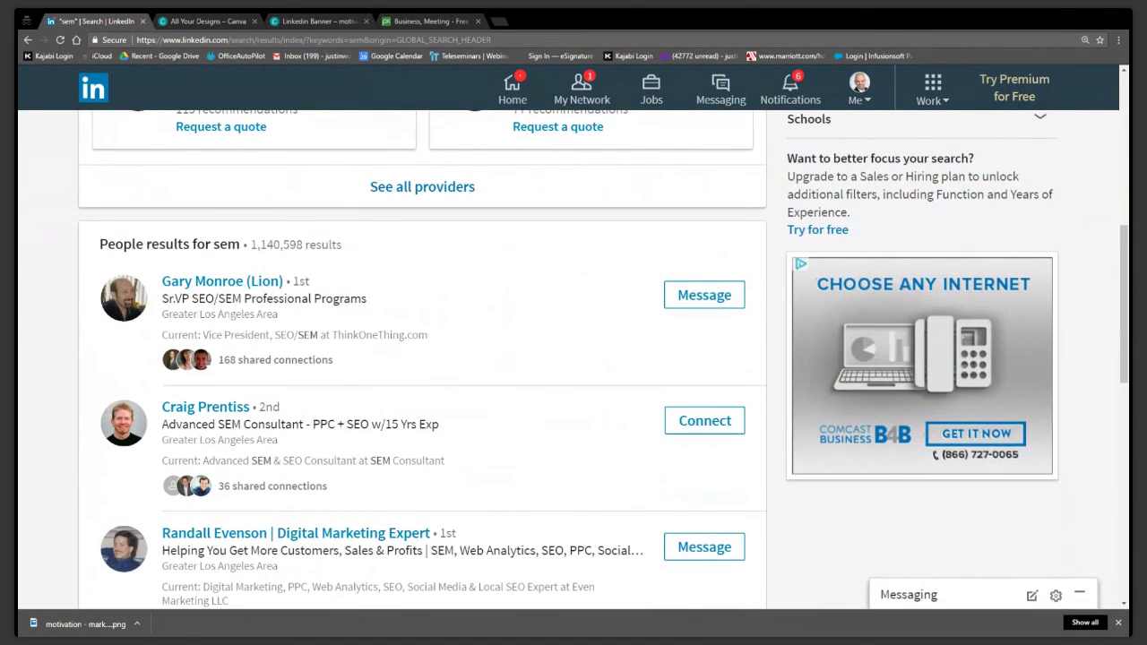
{"action": "scroll", "coordinate": [229, 320], "scroll_direction": "down", "scroll_amount": 4}
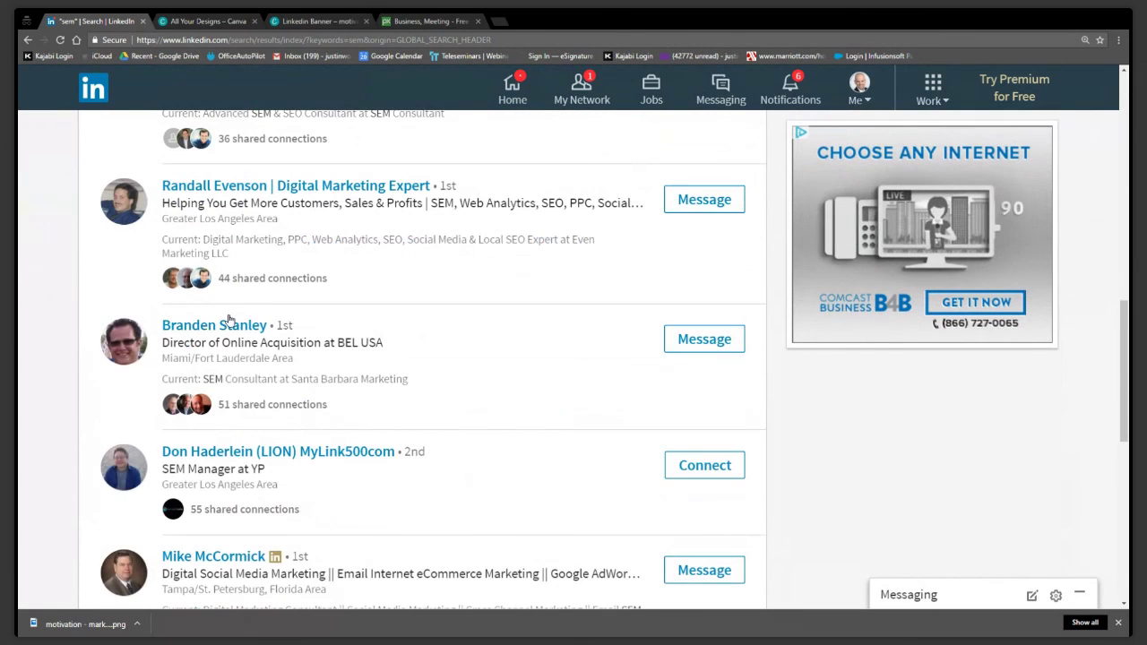
{"action": "scroll", "coordinate": [274, 261], "scroll_direction": "down", "scroll_amount": 2}
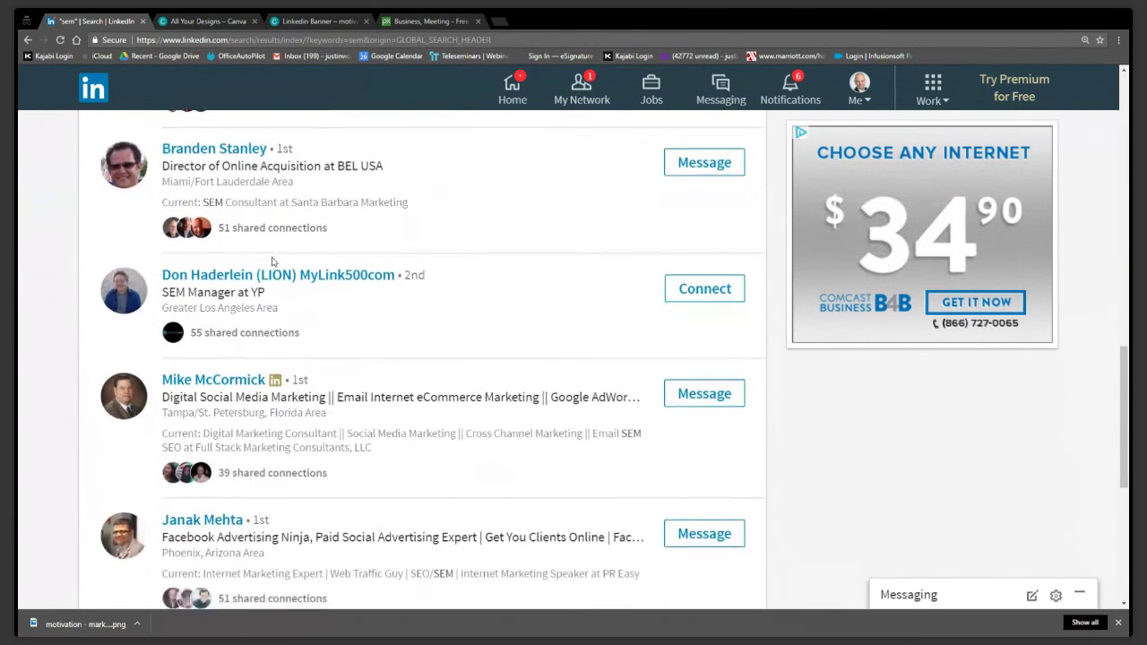
{"action": "scroll", "coordinate": [273, 261], "scroll_direction": "down", "scroll_amount": 6}
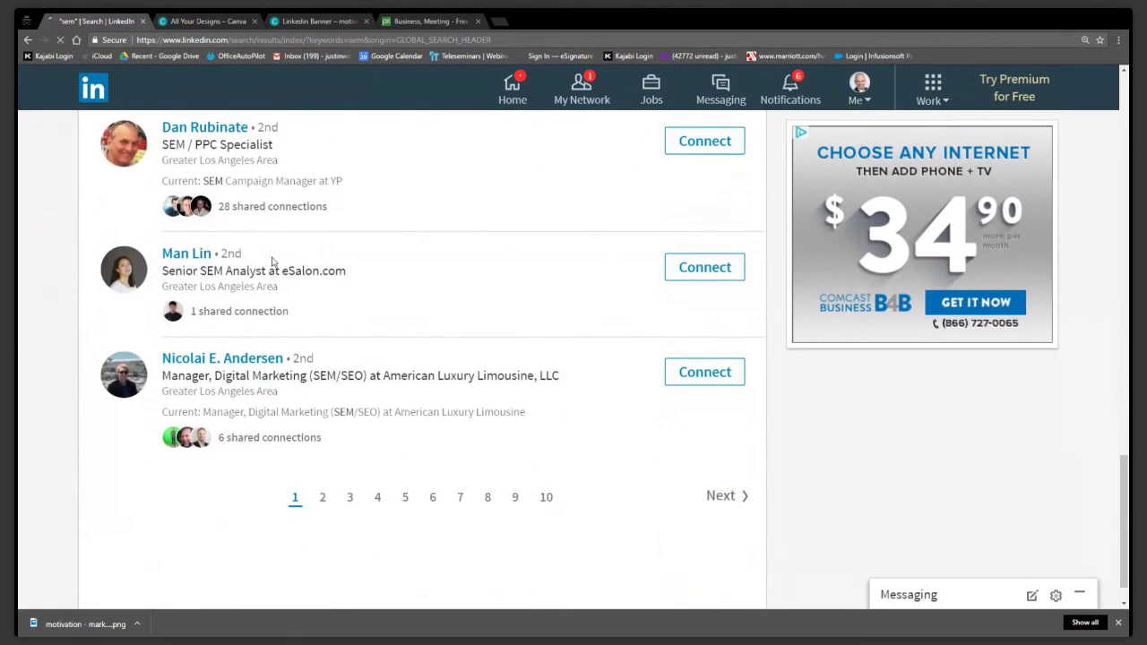
{"action": "scroll", "coordinate": [273, 261], "scroll_direction": "down", "scroll_amount": 1}
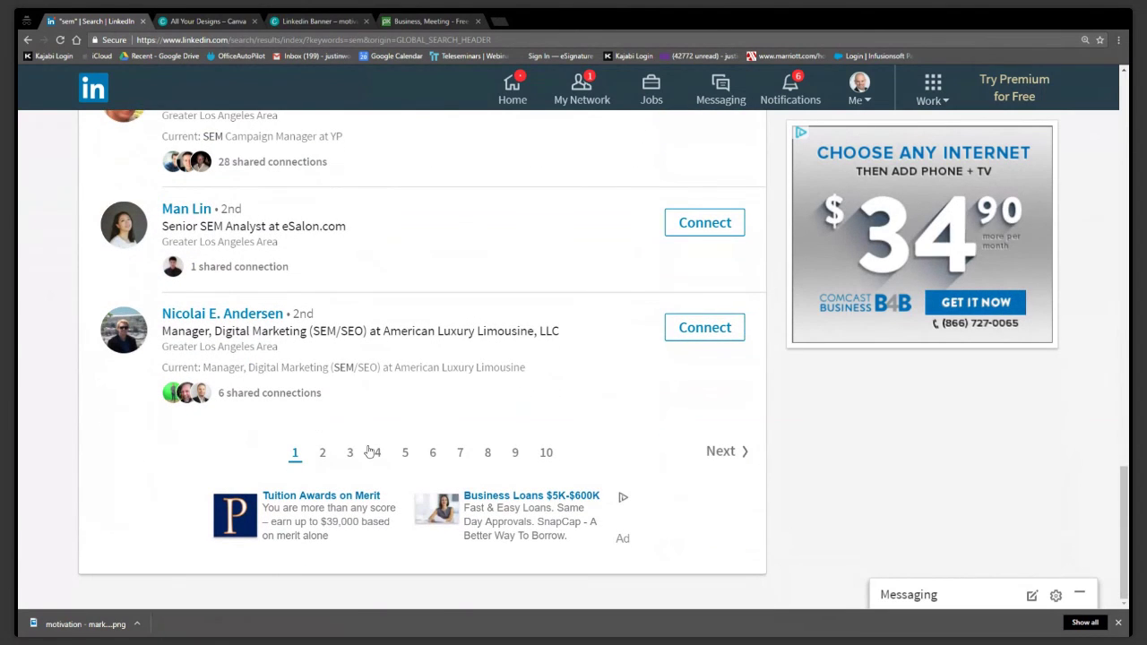
{"action": "left_click_drag", "start_coordinate": [320, 331], "coordinate": [363, 332]}
{"action": "left_click_drag", "start_coordinate": [334, 379], "coordinate": [370, 367]}
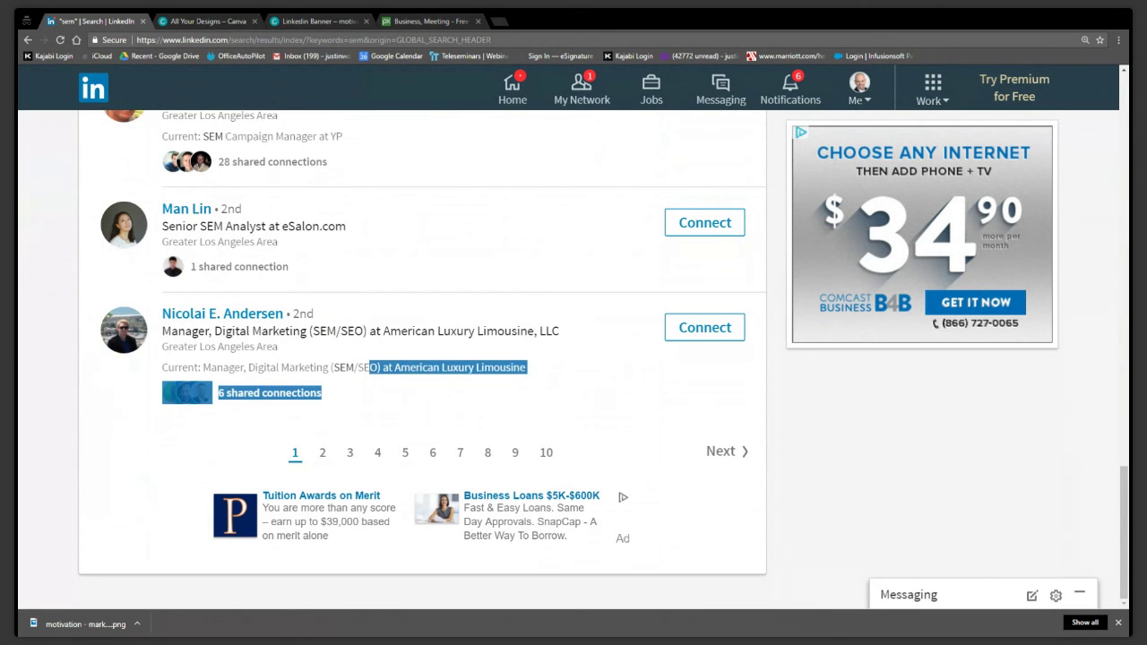
{"action": "left_click", "coordinate": [323, 456]}
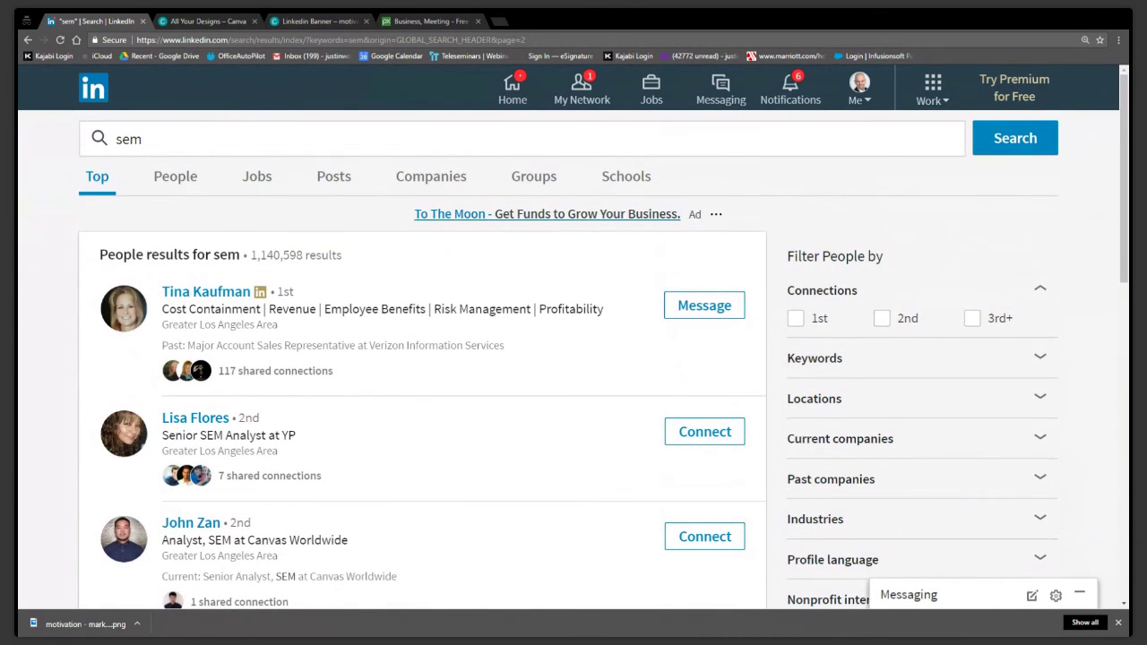
Limit the sem results to people and look through the listed profiles
{"action": "left_click", "coordinate": [182, 178]}
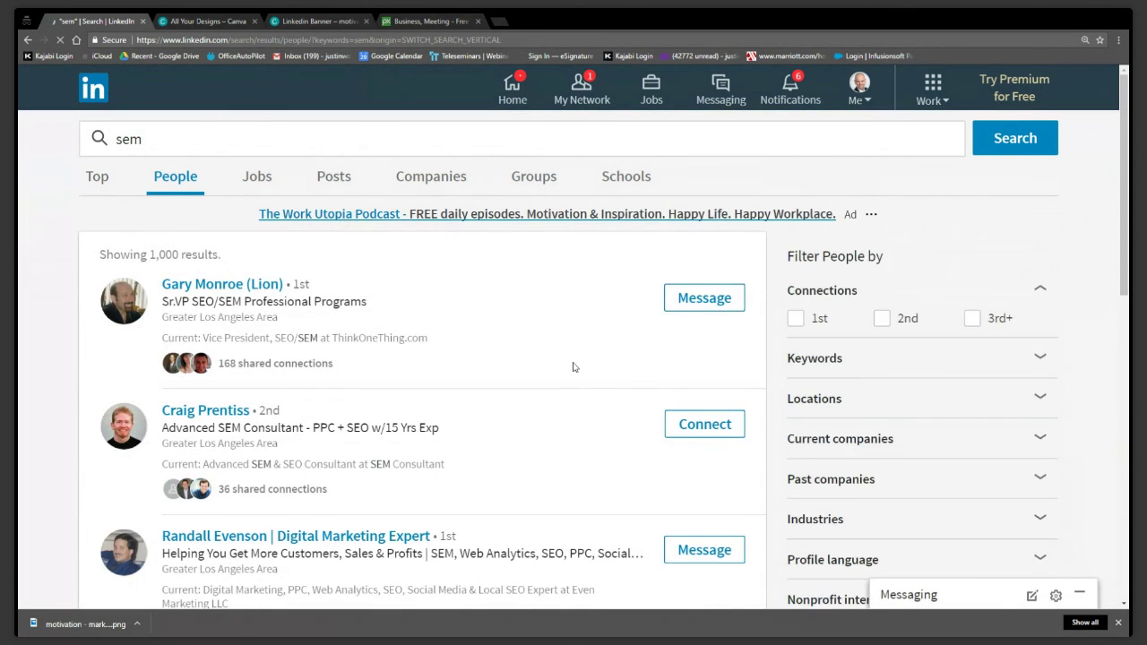
{"action": "scroll", "coordinate": [583, 378], "scroll_direction": "down", "scroll_amount": 3}
{"action": "scroll", "coordinate": [583, 378], "scroll_direction": "down", "scroll_amount": 5}
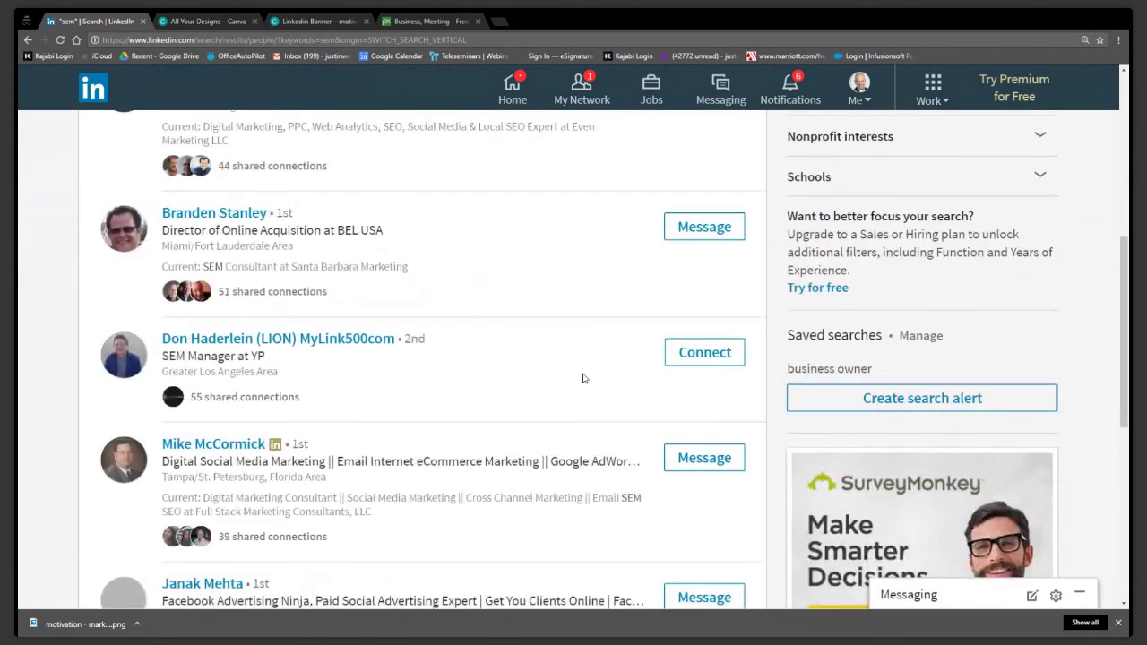
Leave the sem people results and open your own LinkedIn profile
{"action": "scroll", "coordinate": [584, 378], "scroll_direction": "up", "scroll_amount": 4}
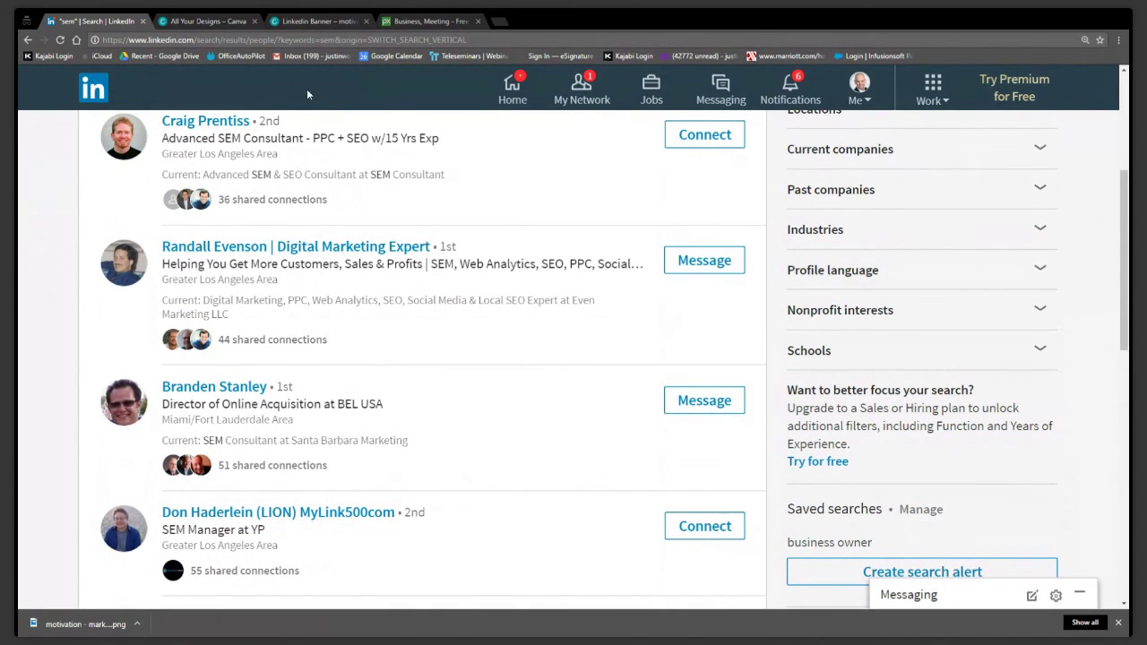
{"action": "scroll", "coordinate": [306, 88], "scroll_direction": "up", "scroll_amount": 2}
{"action": "left_click", "coordinate": [859, 100]}
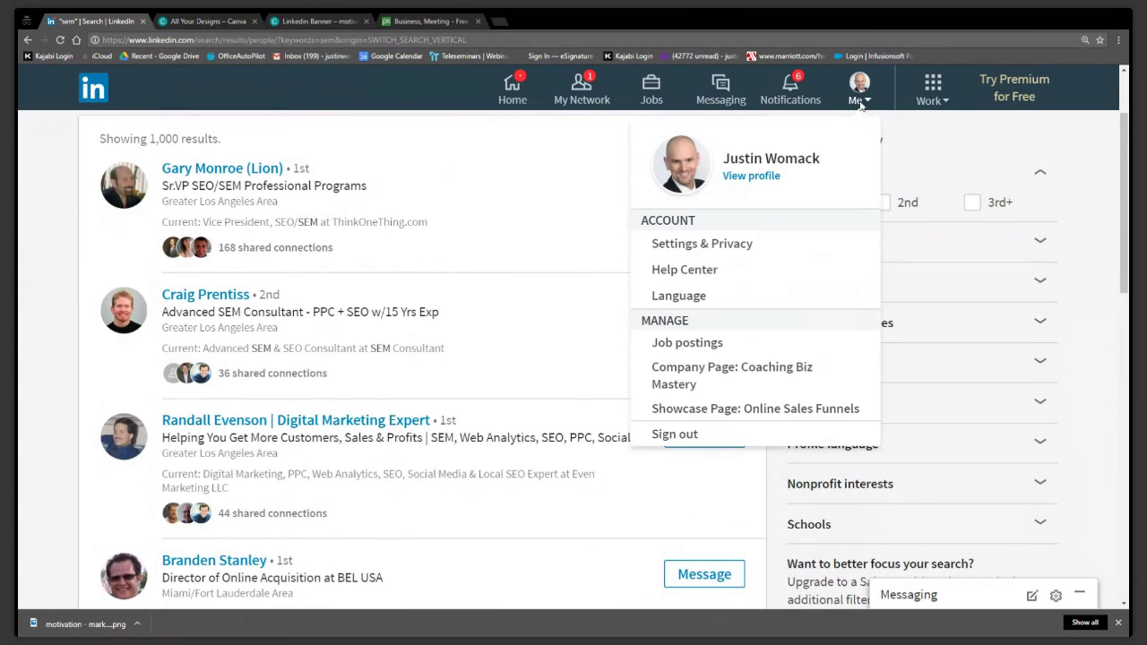
{"action": "left_click", "coordinate": [749, 176]}
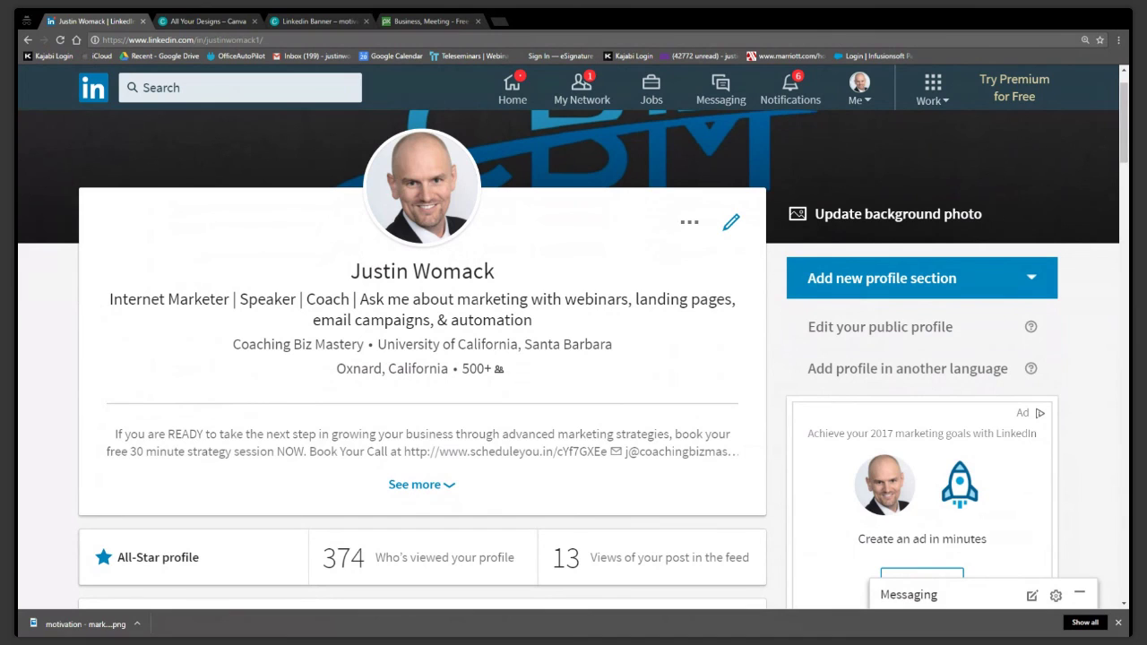
Highlight the headline's closing phrase, from "Ask me about marketing with webinars" through "automation", to examine it, and clear the highlight
{"action": "left_click_drag", "start_coordinate": [360, 299], "coordinate": [532, 320]}
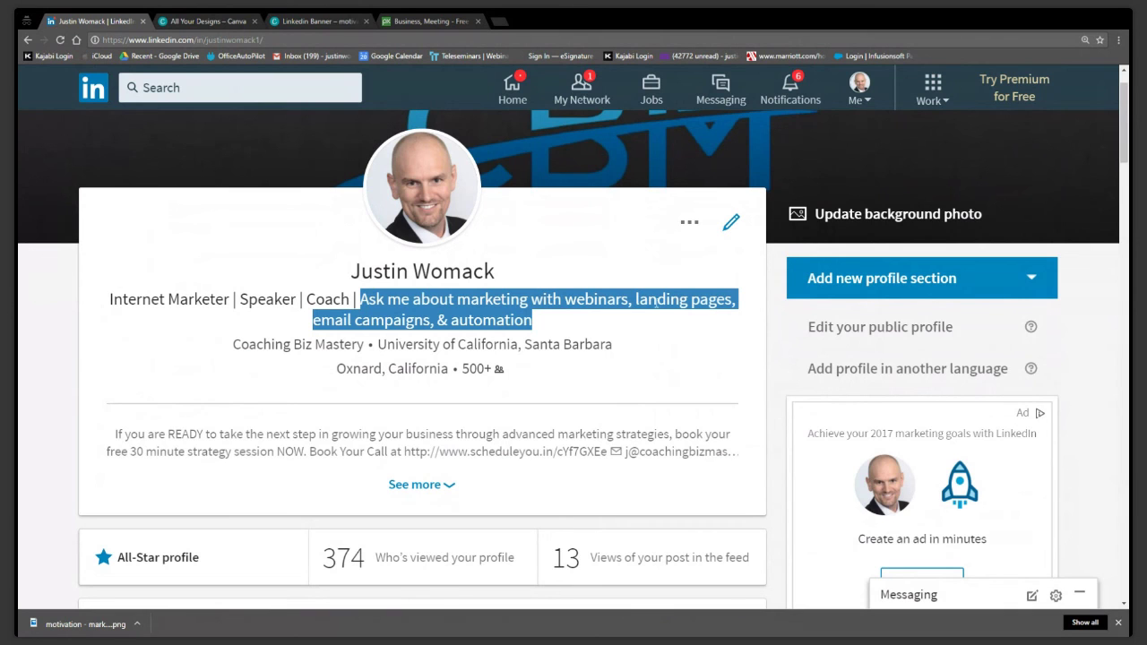
{"action": "scroll", "coordinate": [661, 299], "scroll_direction": "up", "scroll_amount": 1}
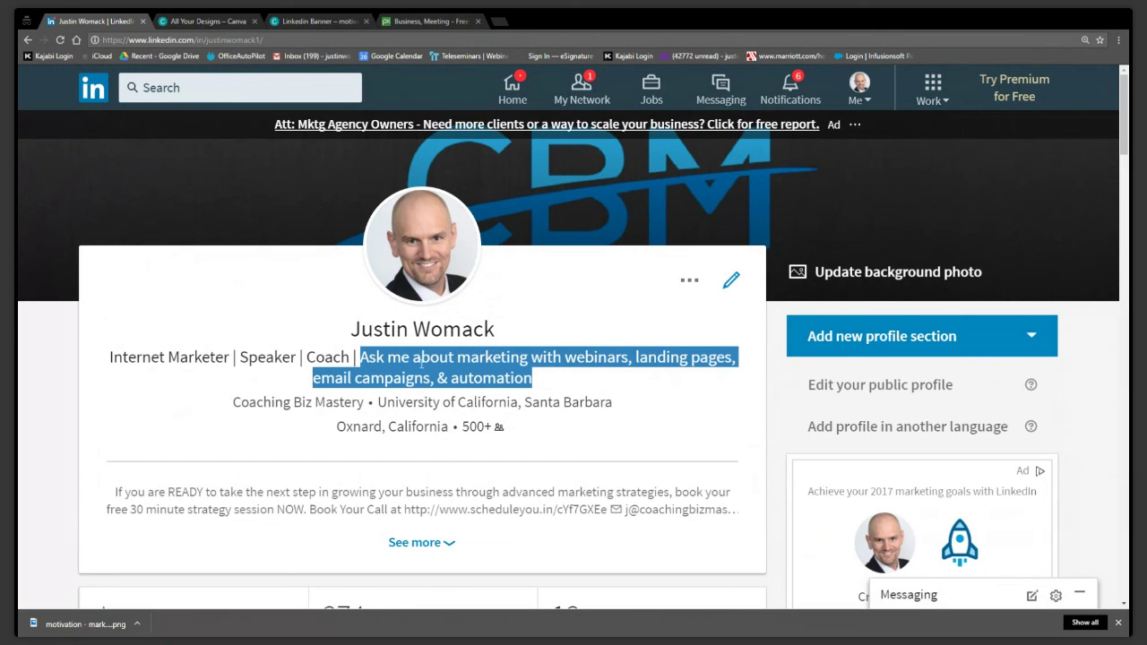
{"action": "left_click", "coordinate": [473, 419]}
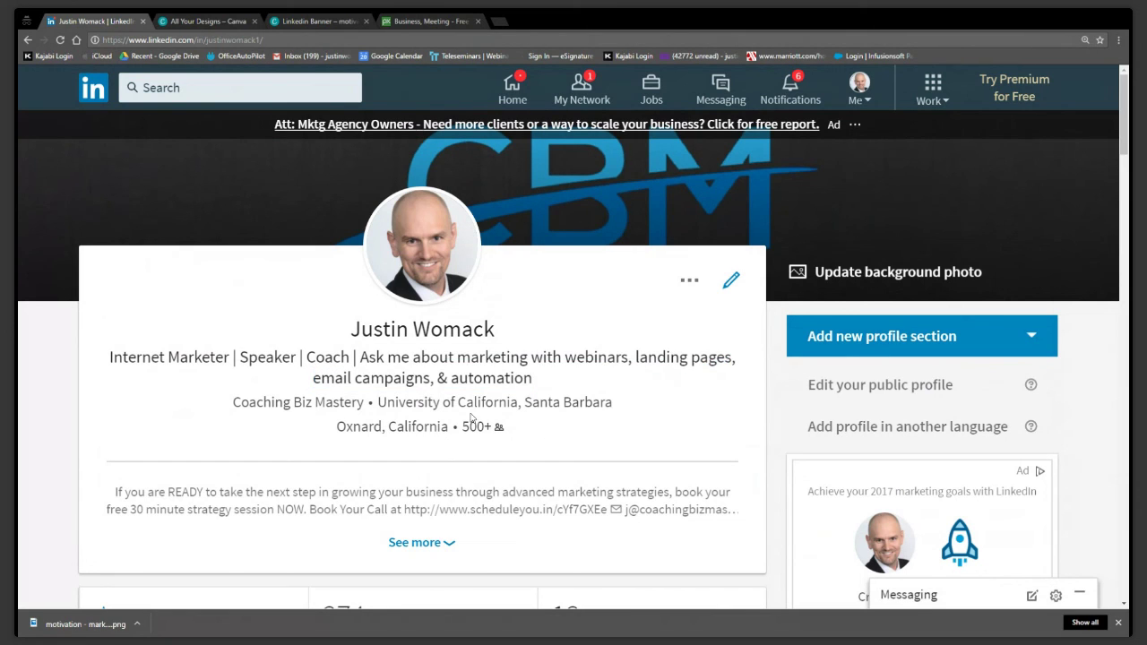
Highlight the location and the connection count under the headline to examine them, and maximize the browser window
{"action": "left_click_drag", "start_coordinate": [336, 427], "coordinate": [450, 427]}
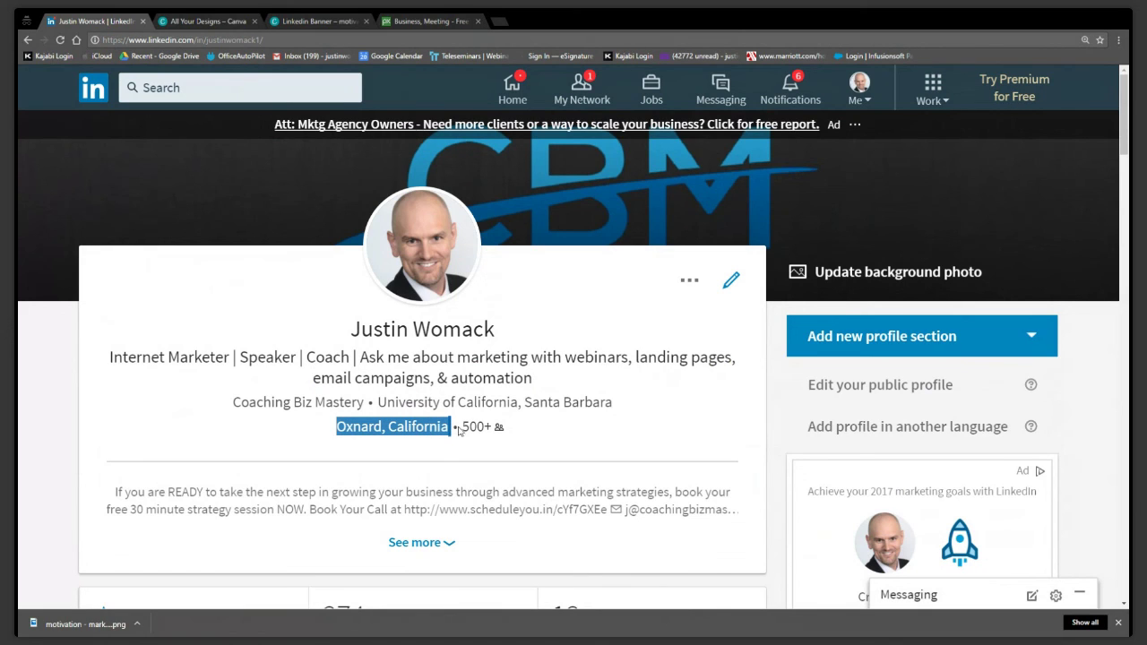
{"action": "left_click_drag", "start_coordinate": [462, 428], "coordinate": [495, 428]}
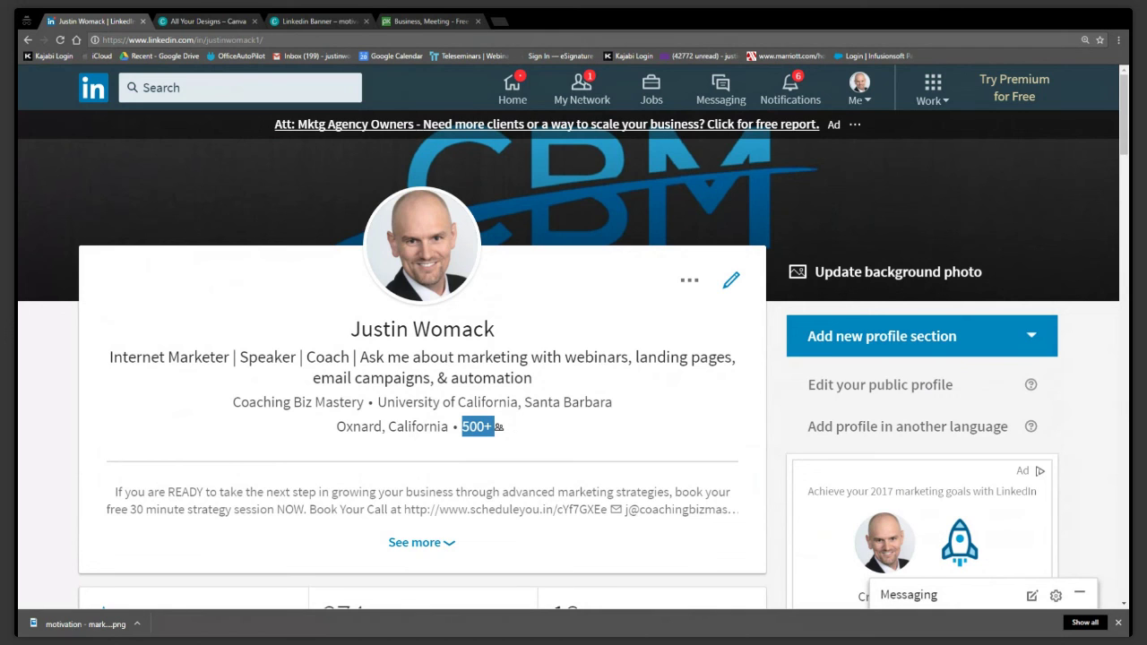
{"action": "scroll", "coordinate": [471, 364], "scroll_direction": "down", "scroll_amount": 1}
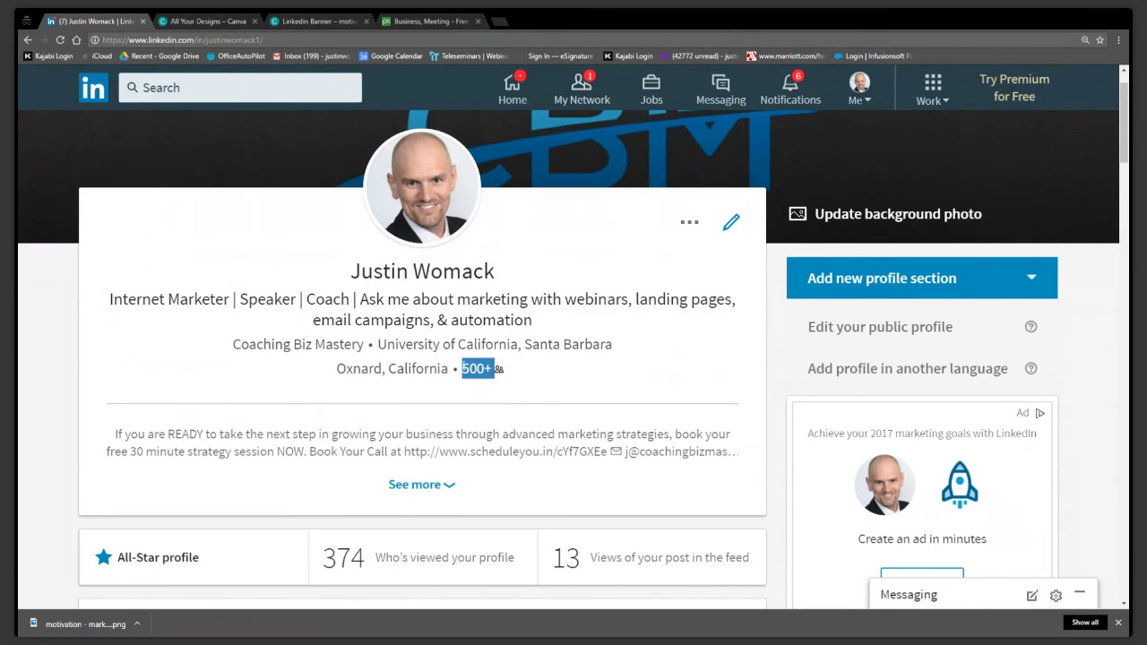
{"action": "scroll", "coordinate": [543, 377], "scroll_direction": "down", "scroll_amount": 1}
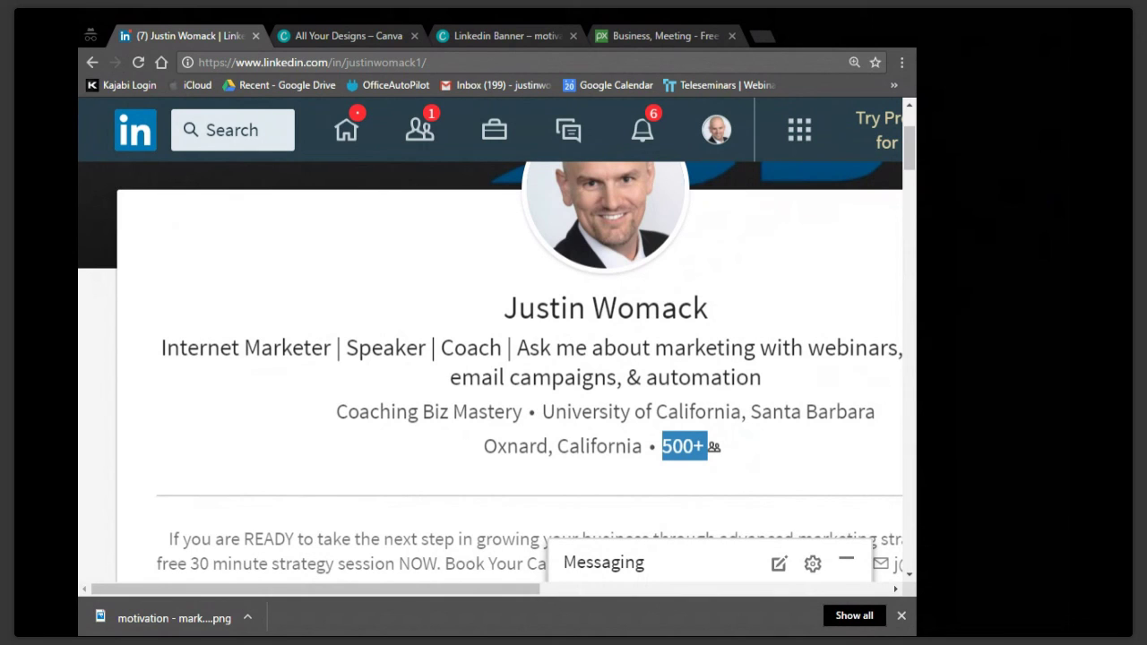
{"action": "double_click", "coordinate": [852, 27]}
{"action": "scroll", "coordinate": [747, 374], "scroll_direction": "up", "scroll_amount": 2}
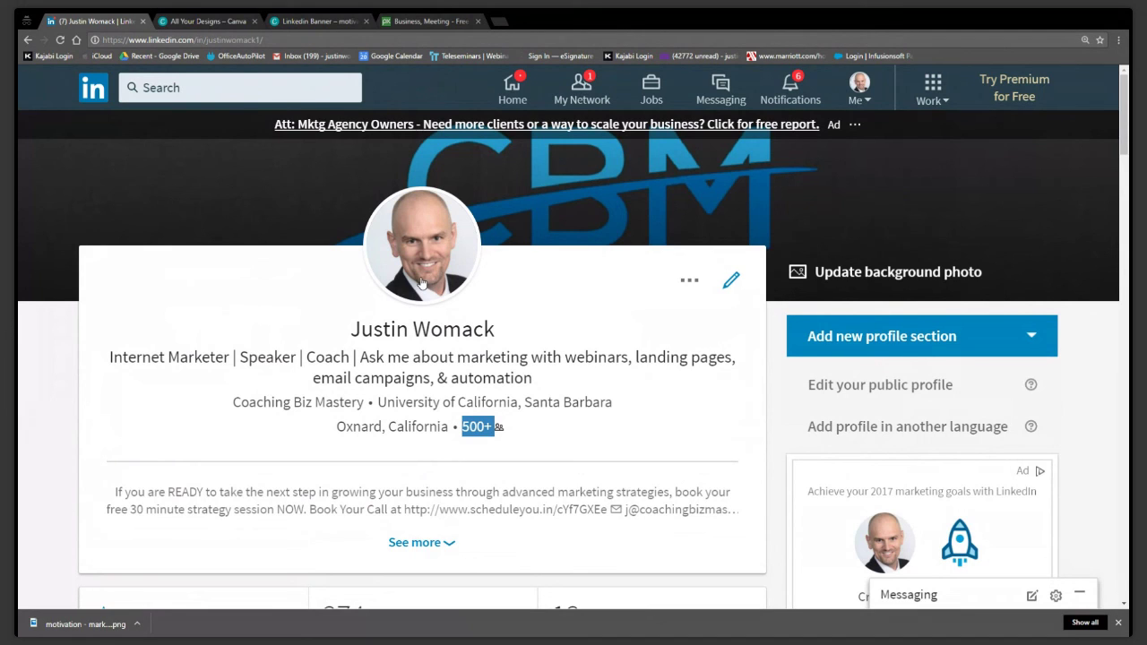
{"action": "scroll", "coordinate": [420, 283], "scroll_direction": "down", "scroll_amount": 2}
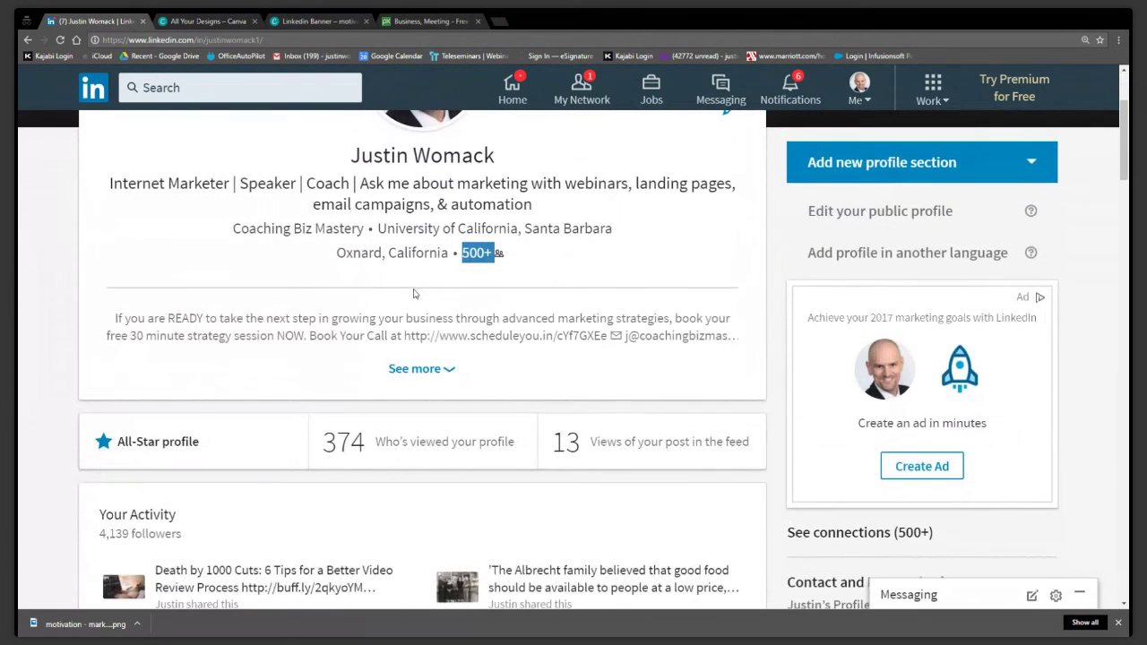
{"action": "left_click", "coordinate": [419, 369]}
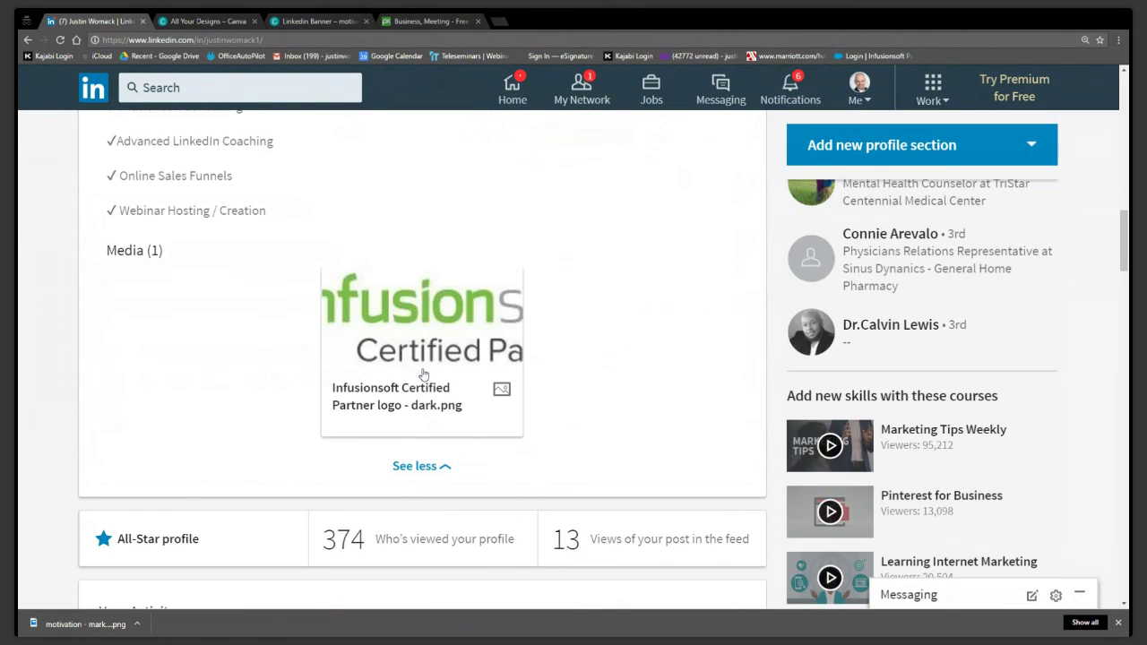
{"action": "left_click", "coordinate": [405, 470]}
{"action": "scroll", "coordinate": [425, 422], "scroll_direction": "up", "scroll_amount": 10}
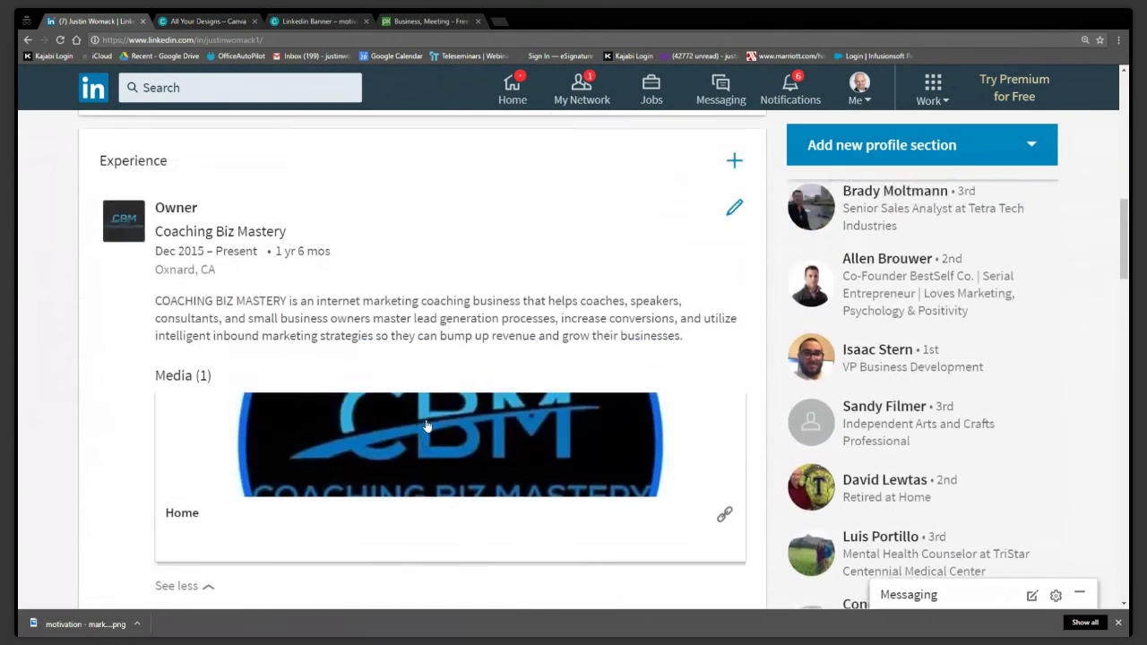
Examine the collapsed summary preview piece by piece: the free strategy session offer, the booking link and the contact email
{"action": "scroll", "coordinate": [426, 425], "scroll_direction": "up", "scroll_amount": 2}
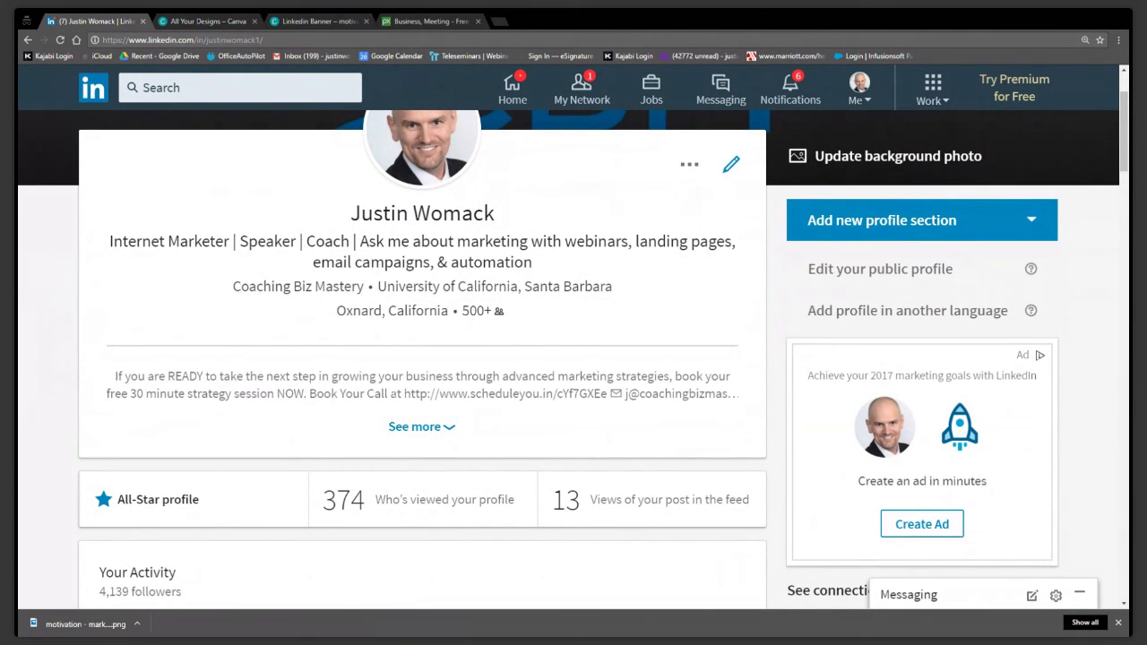
{"action": "left_click_drag", "start_coordinate": [115, 376], "coordinate": [727, 393]}
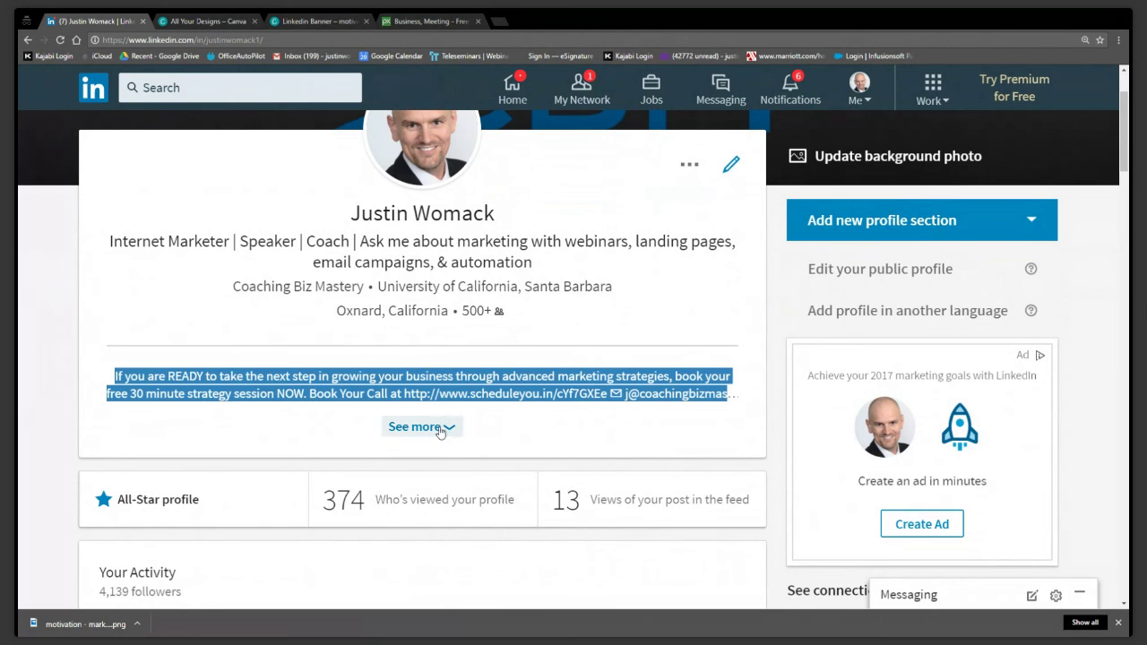
{"action": "left_click", "coordinate": [395, 337]}
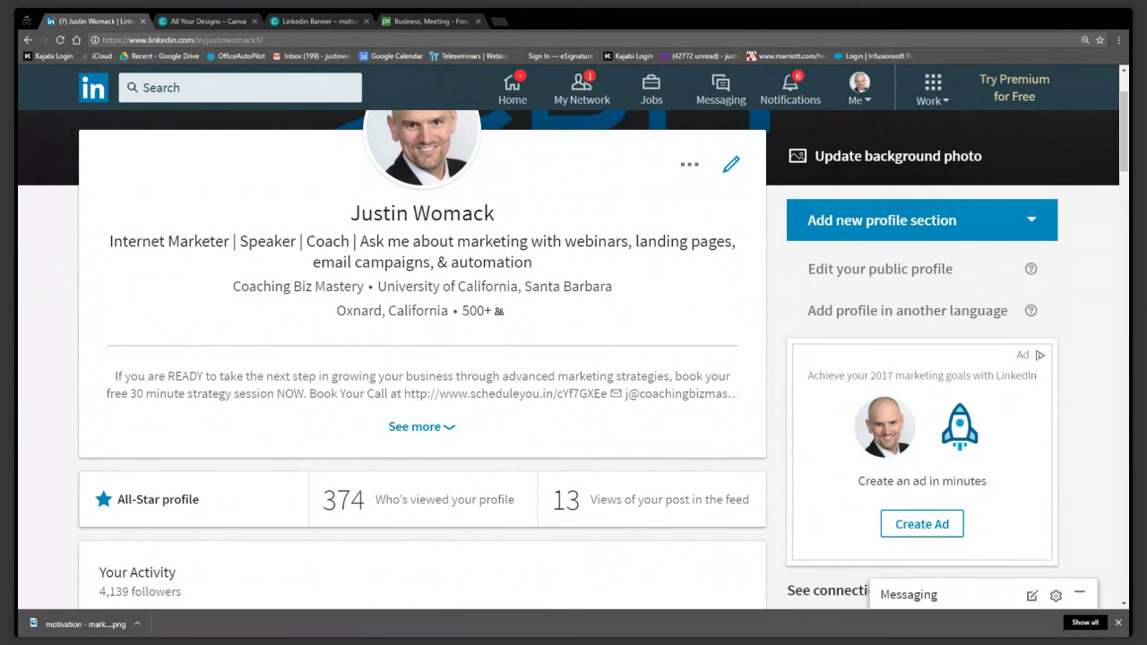
{"action": "left_click_drag", "start_coordinate": [114, 377], "coordinate": [307, 393]}
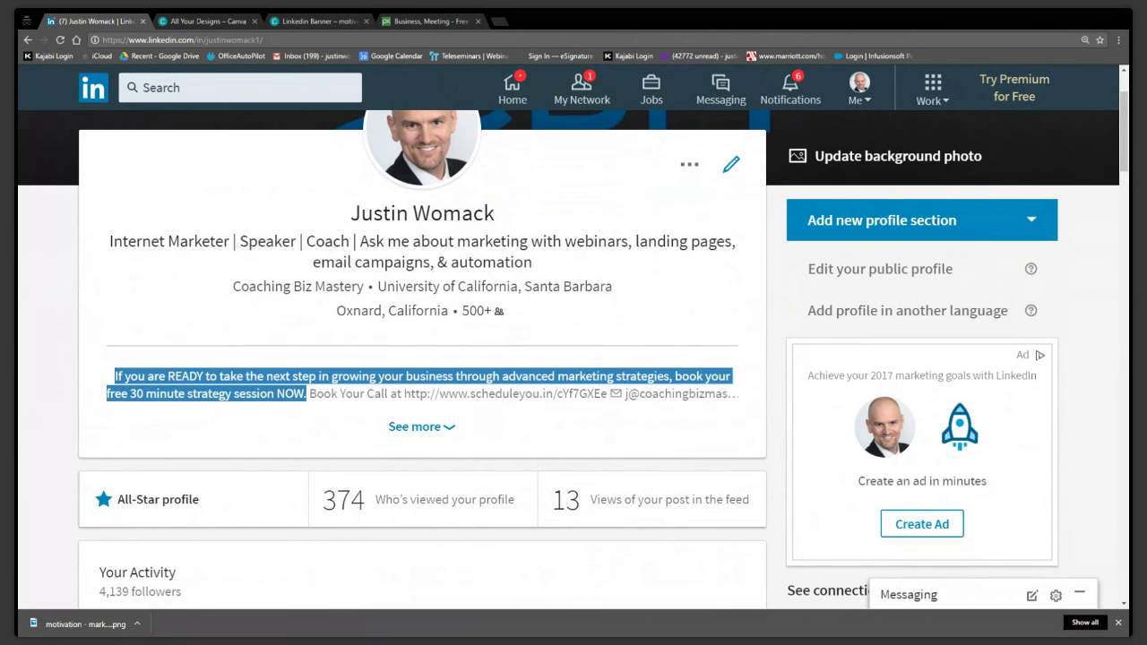
{"action": "left_click_drag", "start_coordinate": [481, 393], "coordinate": [623, 393]}
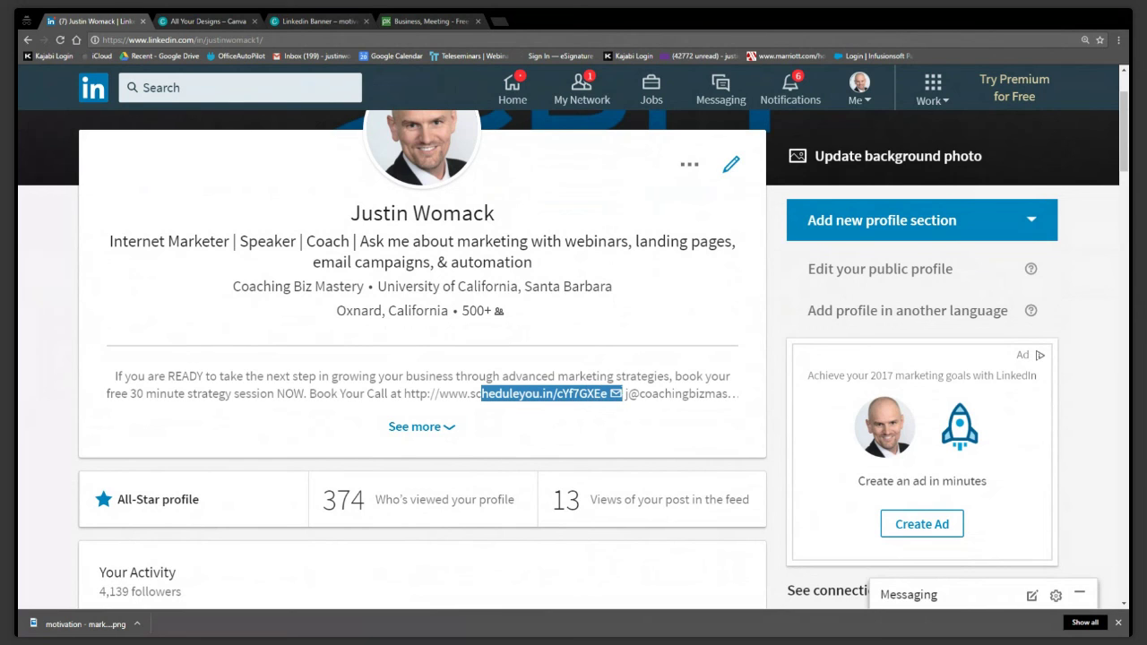
{"action": "left_click", "coordinate": [623, 394]}
{"action": "left_click_drag", "start_coordinate": [625, 394], "coordinate": [728, 394]}
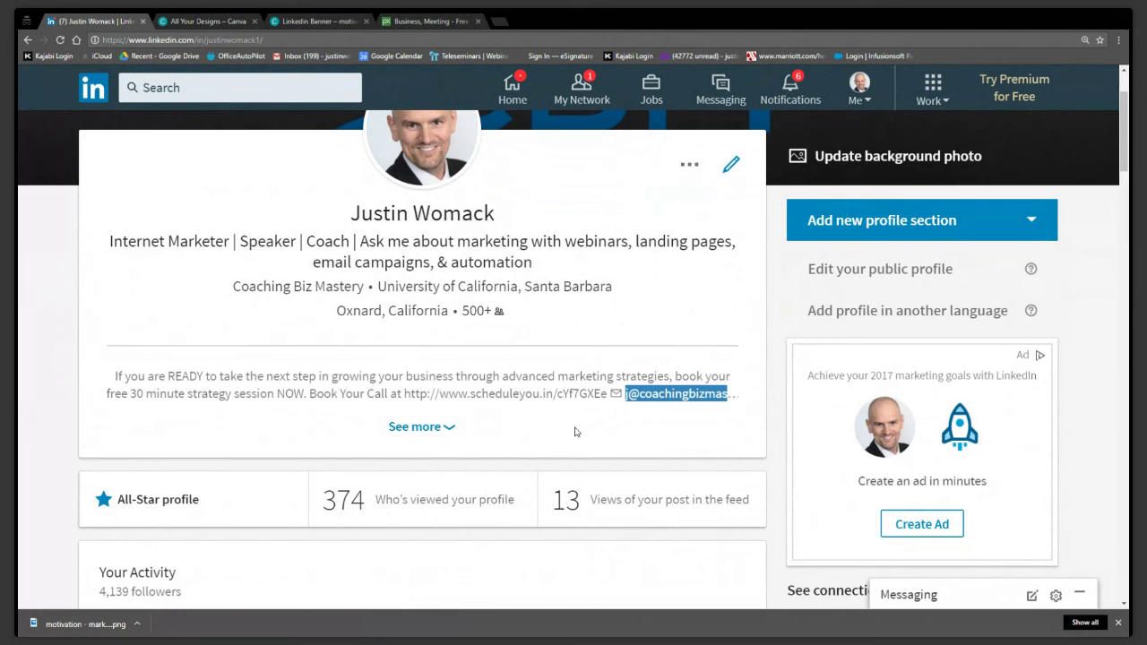
{"action": "scroll", "coordinate": [574, 431], "scroll_direction": "up", "scroll_amount": 1}
{"action": "scroll", "coordinate": [575, 432], "scroll_direction": "up", "scroll_amount": 1}
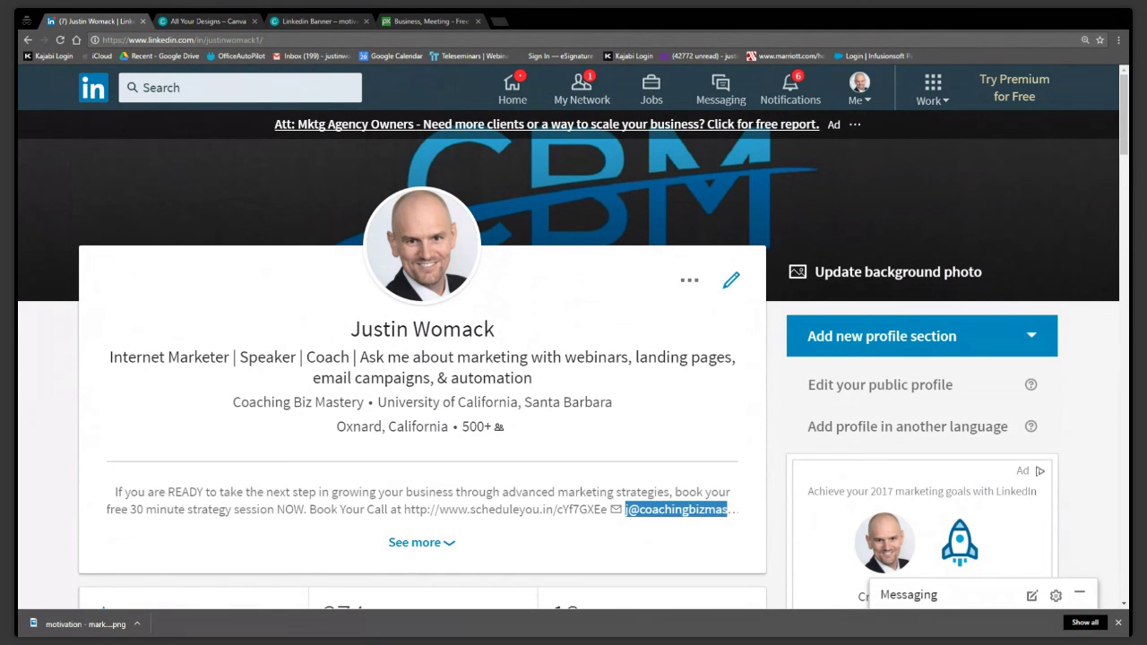
Expand the full profile summary and look through it from the opening offer to the attached media
{"action": "scroll", "coordinate": [414, 375], "scroll_direction": "down", "scroll_amount": 2}
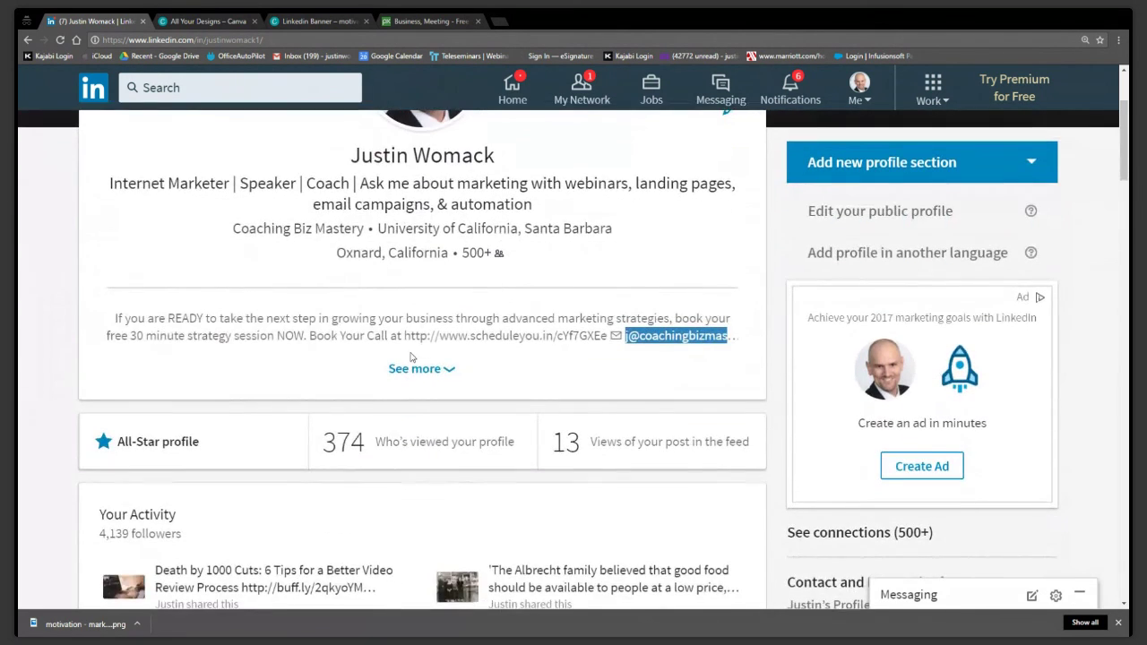
{"action": "left_click", "coordinate": [414, 369]}
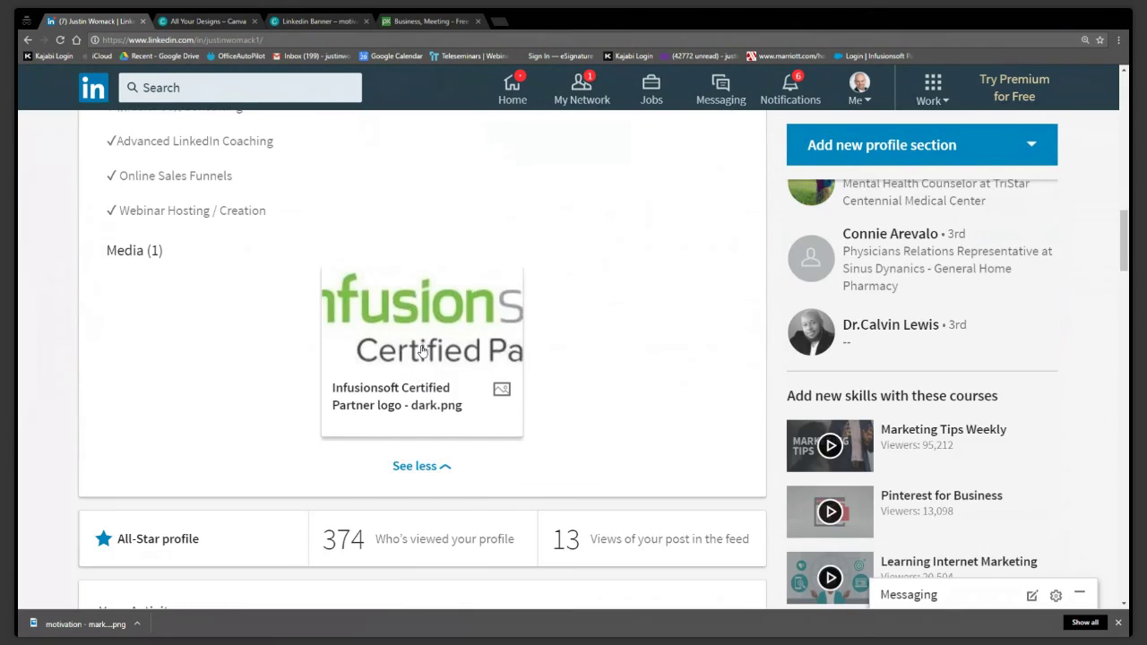
{"action": "scroll", "coordinate": [422, 351], "scroll_direction": "up", "scroll_amount": 3}
{"action": "scroll", "coordinate": [422, 350], "scroll_direction": "up", "scroll_amount": 10}
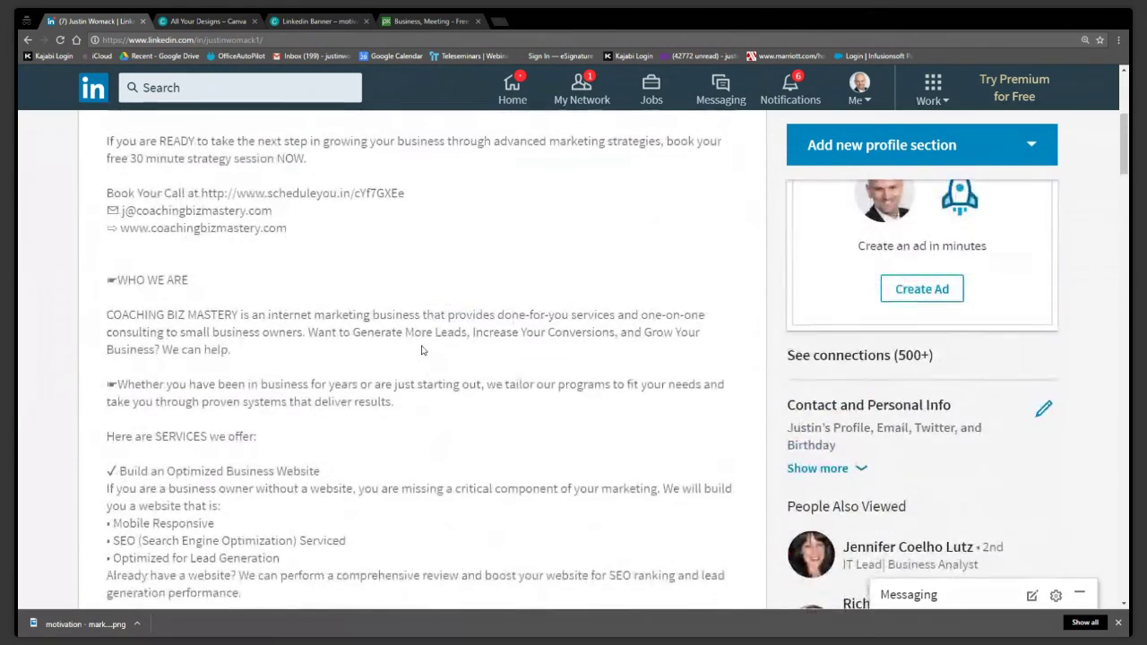
{"action": "scroll", "coordinate": [422, 350], "scroll_direction": "down", "scroll_amount": 5}
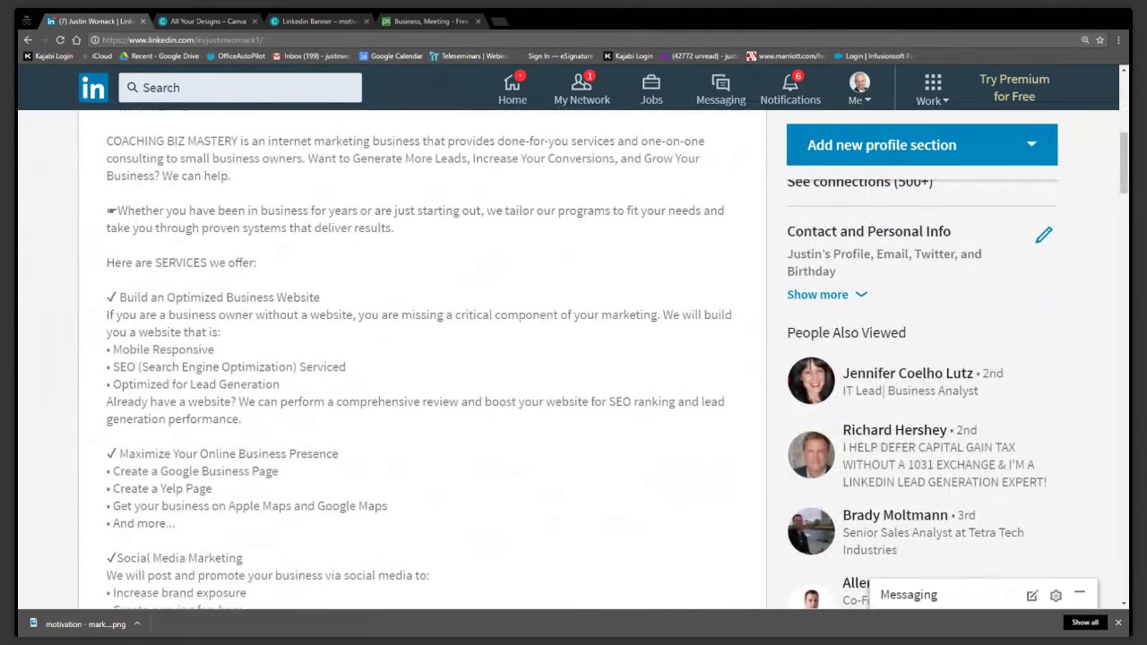
{"action": "scroll", "coordinate": [171, 346], "scroll_direction": "down", "scroll_amount": 7}
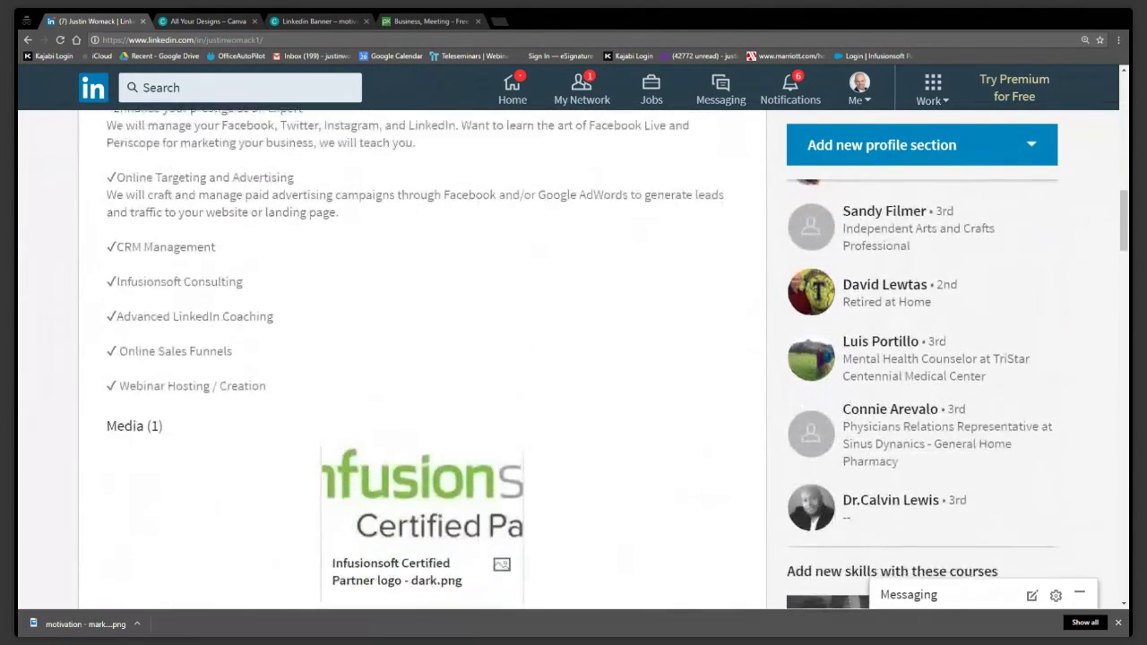
{"action": "scroll", "coordinate": [206, 326], "scroll_direction": "down", "scroll_amount": 2}
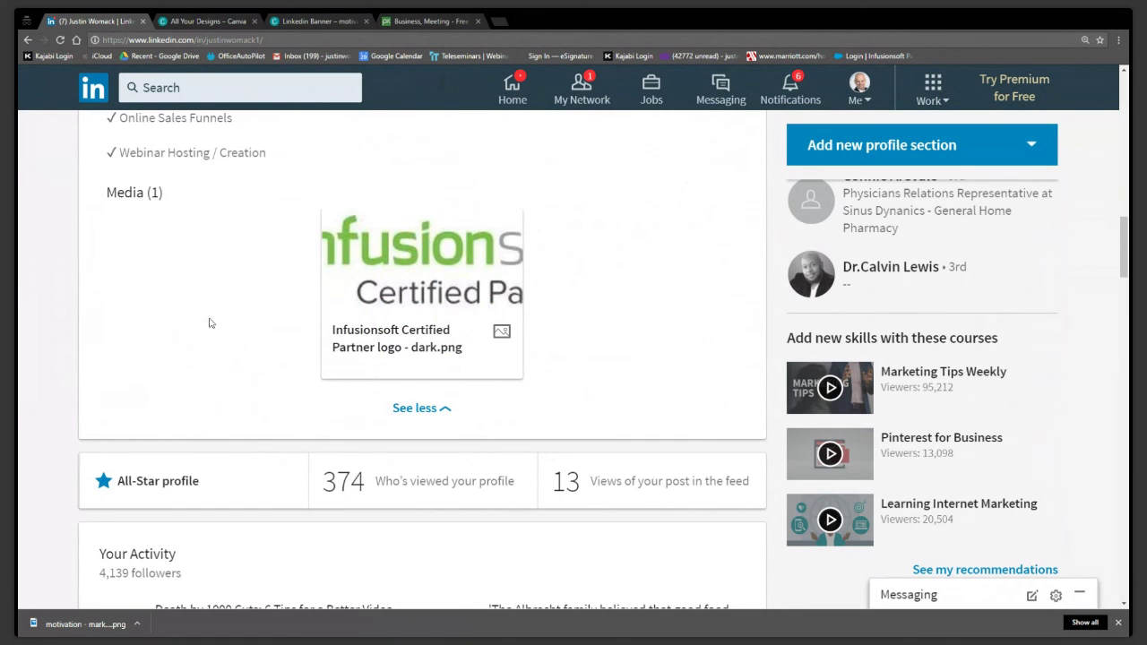
Go back over the expanded summary, examining its contact lines, the "WHO WE ARE" section and the check-marked list of services
{"action": "scroll", "coordinate": [209, 323], "scroll_direction": "up", "scroll_amount": 3}
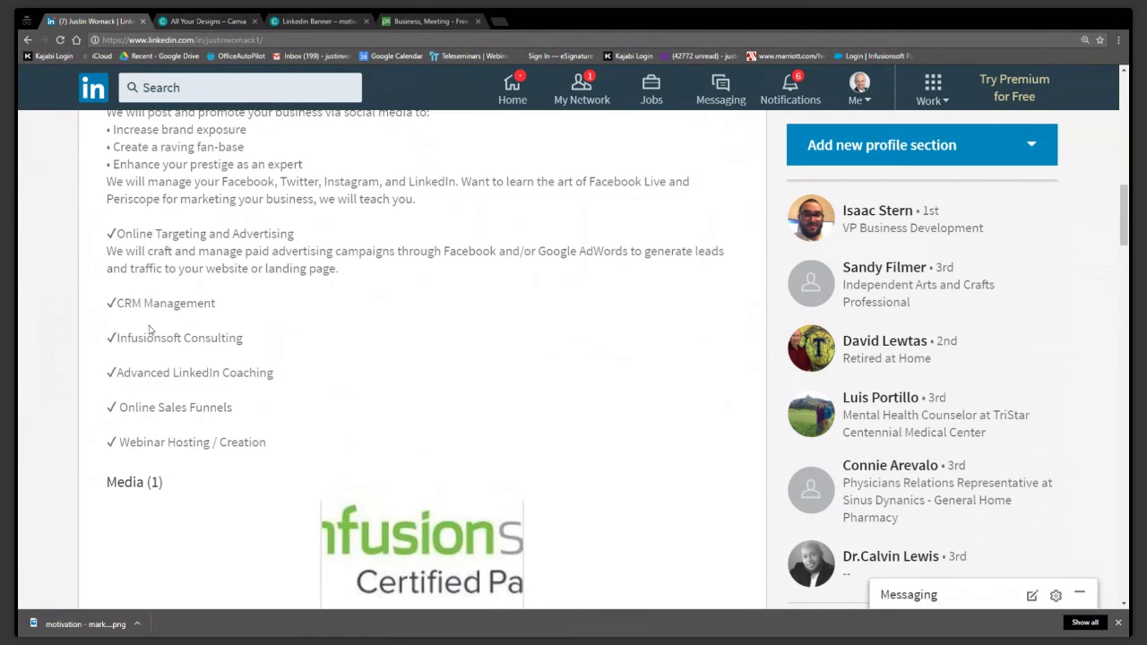
{"action": "scroll", "coordinate": [150, 331], "scroll_direction": "up", "scroll_amount": 7}
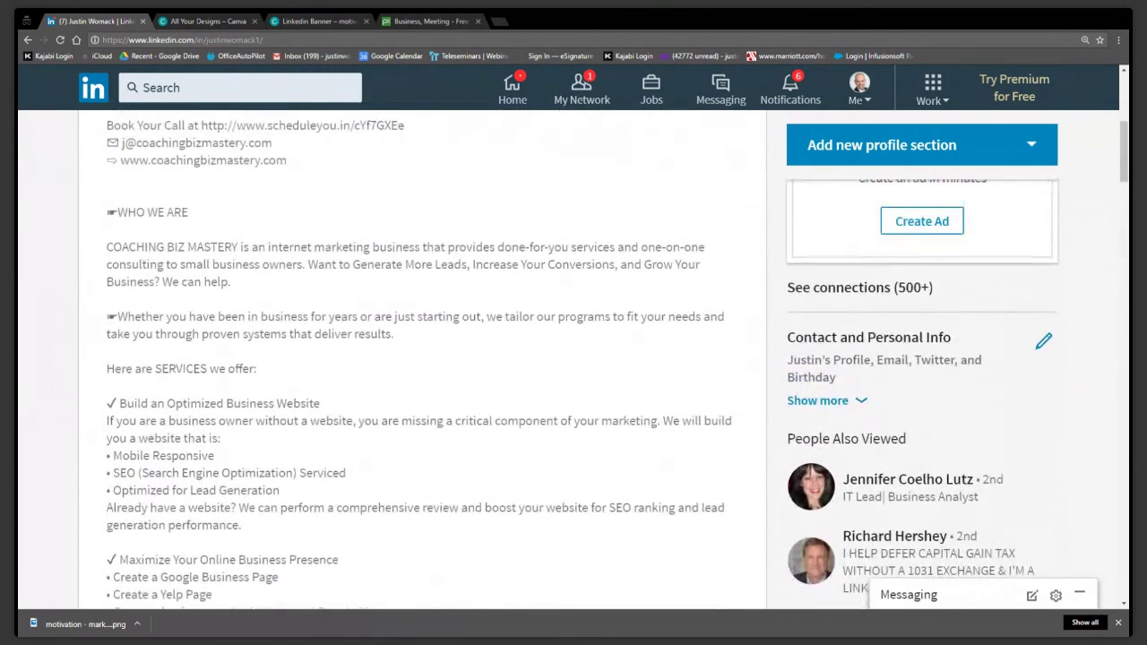
{"action": "scroll", "coordinate": [150, 331], "scroll_direction": "up", "scroll_amount": 2}
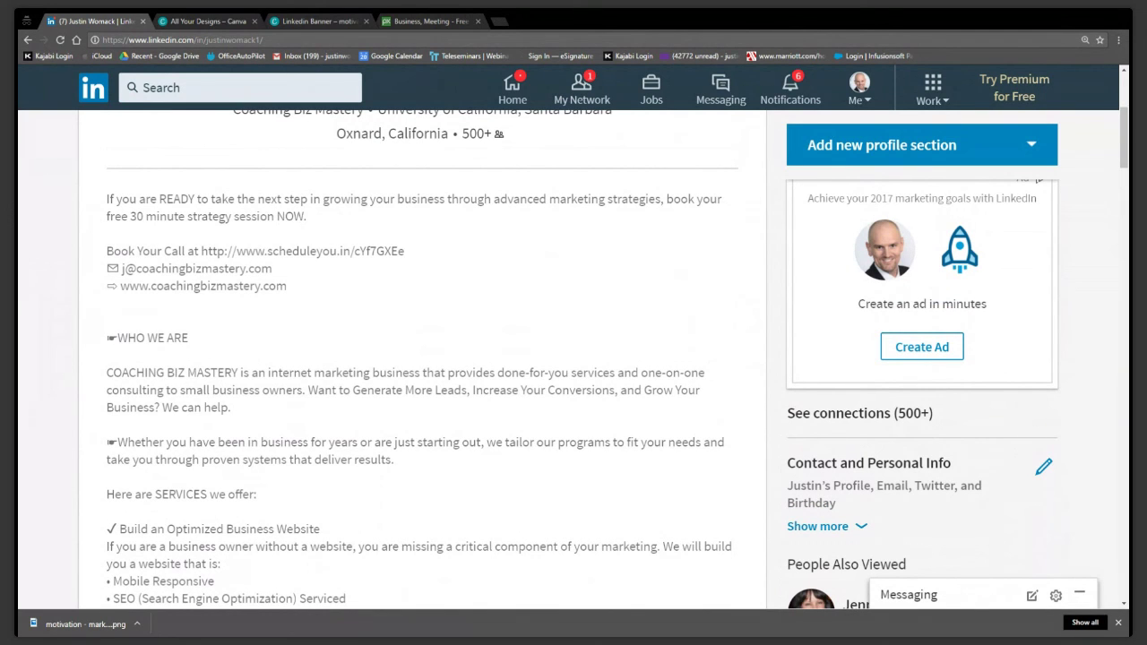
{"action": "scroll", "coordinate": [583, 359], "scroll_direction": "down", "scroll_amount": 3}
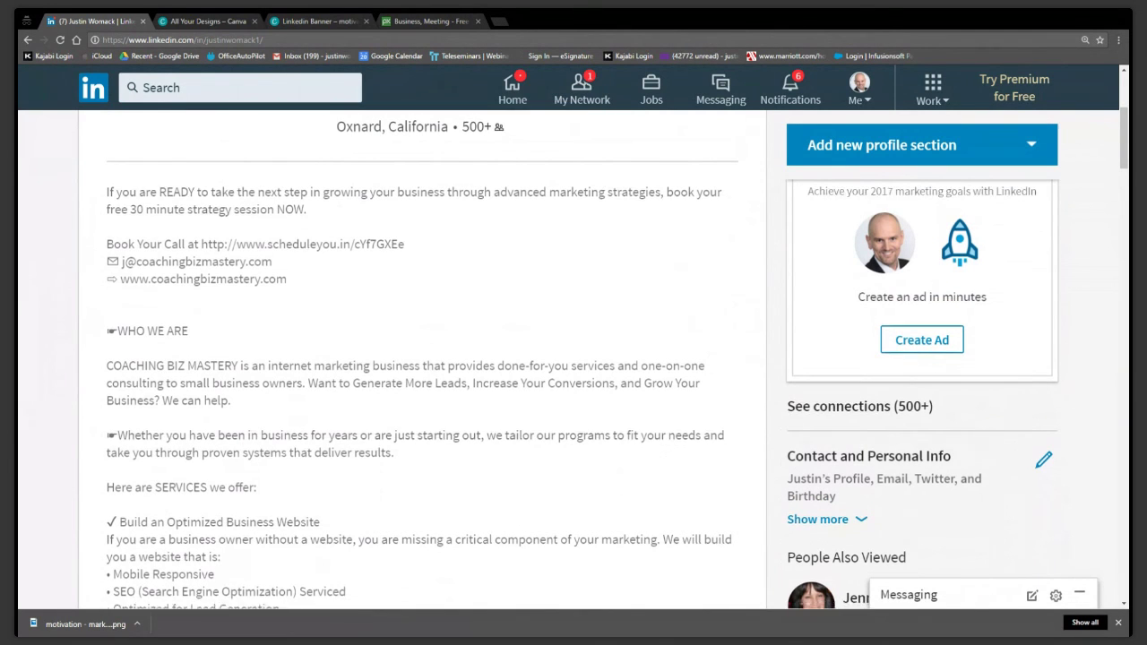
{"action": "scroll", "coordinate": [165, 339], "scroll_direction": "down", "scroll_amount": 4}
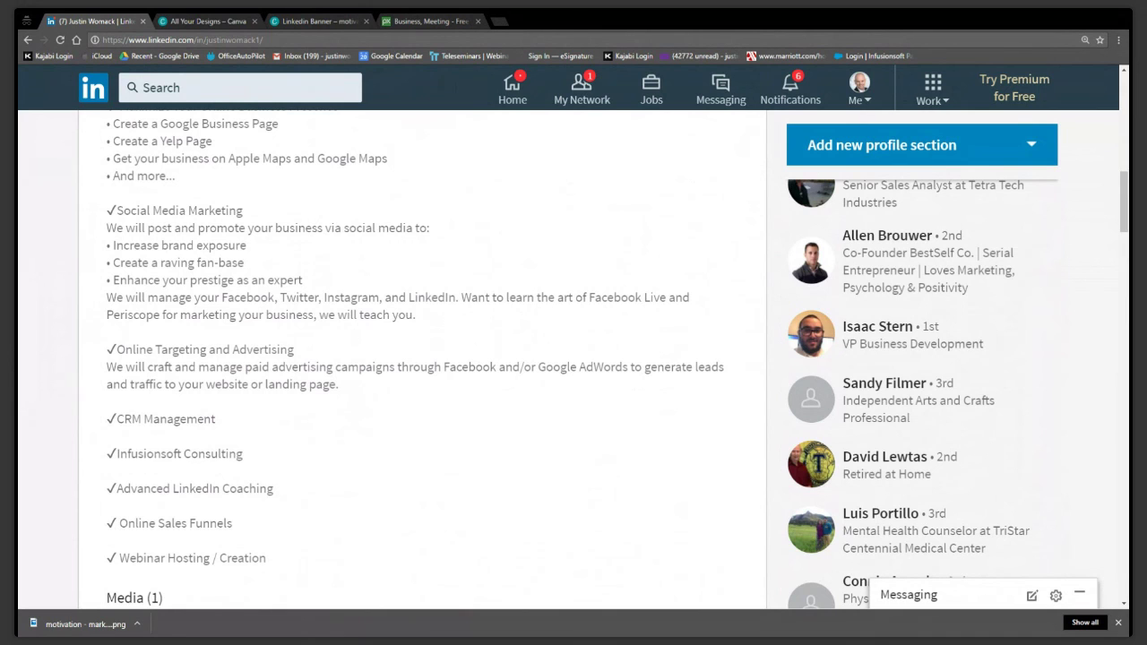
{"action": "scroll", "coordinate": [456, 335], "scroll_direction": "down", "scroll_amount": 1}
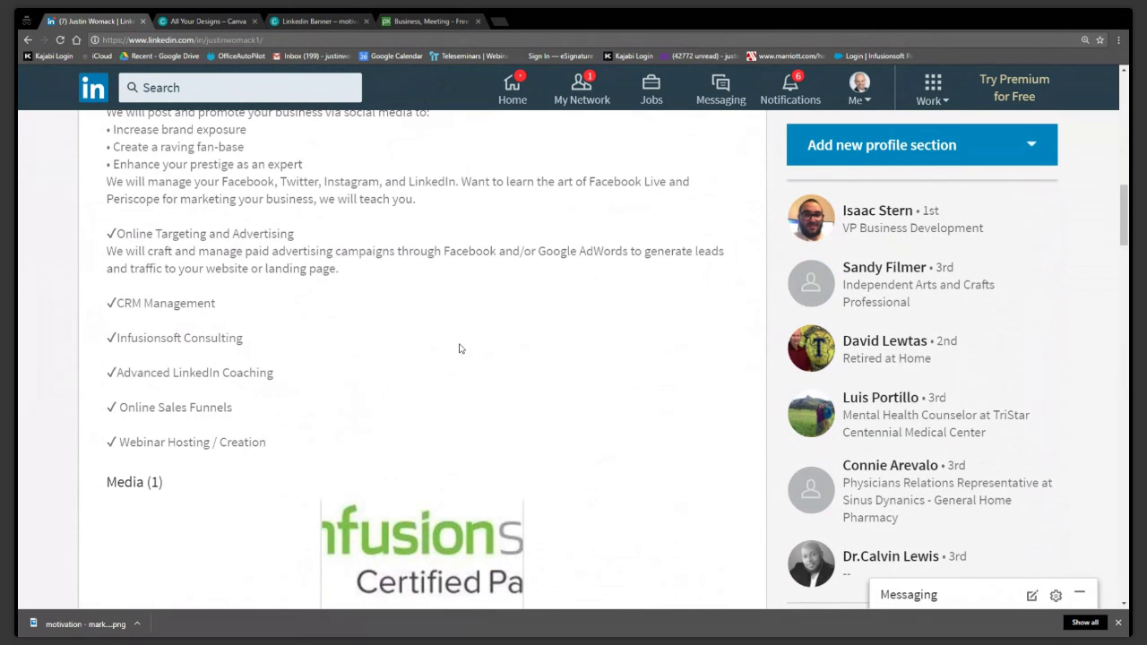
{"action": "scroll", "coordinate": [468, 351], "scroll_direction": "up", "scroll_amount": 2}
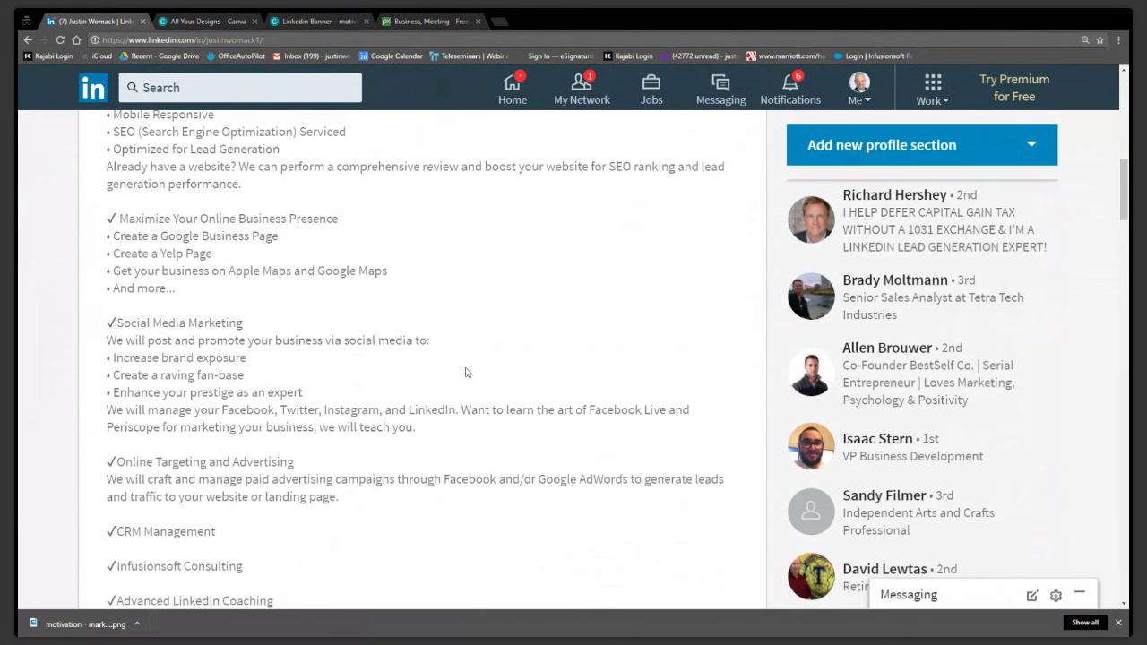
{"action": "scroll", "coordinate": [466, 372], "scroll_direction": "down", "scroll_amount": 2}
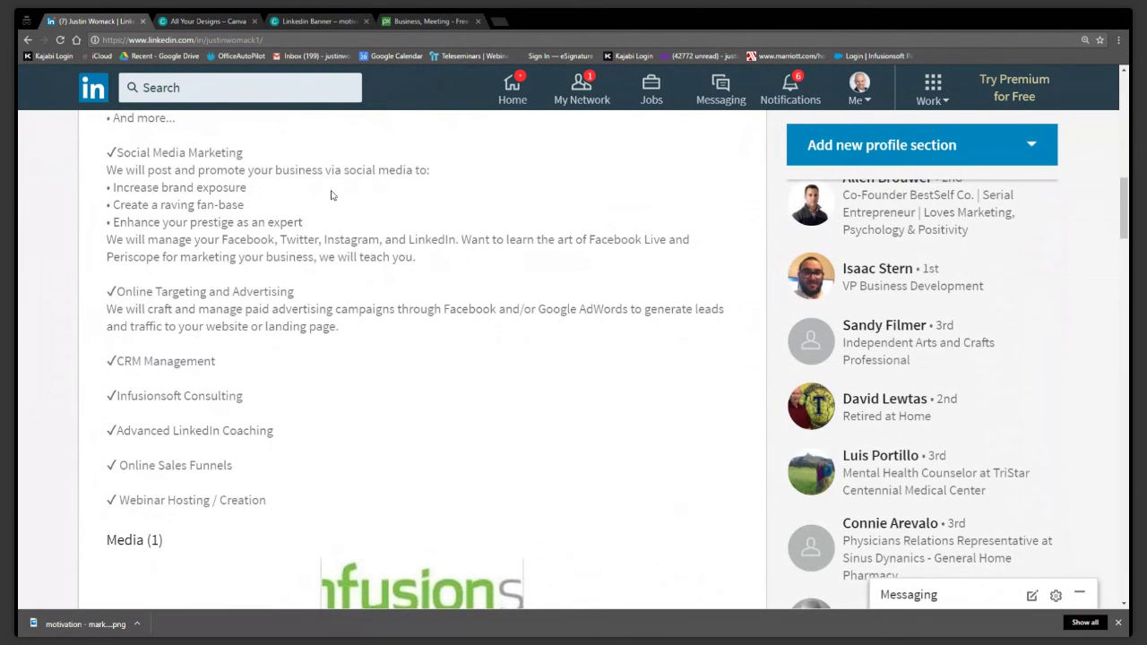
Search the web for "word clouds" in a new tab and open the WordClouds.com generator
{"action": "scroll", "coordinate": [333, 223], "scroll_direction": "up", "scroll_amount": 5}
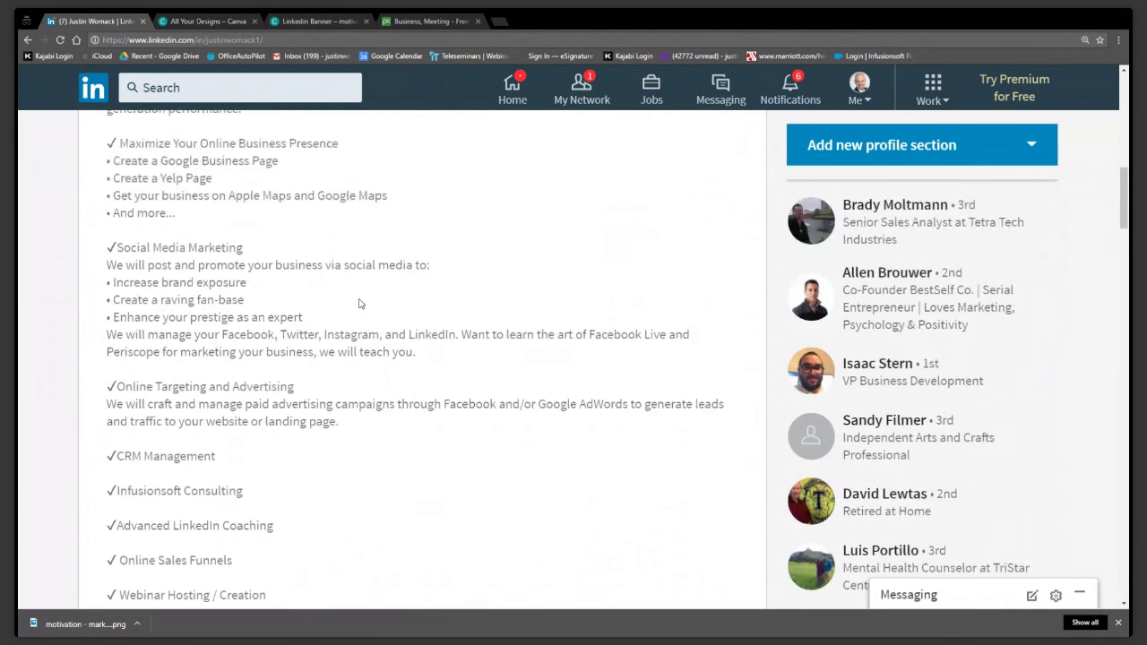
{"action": "scroll", "coordinate": [205, 367], "scroll_direction": "up", "scroll_amount": 2}
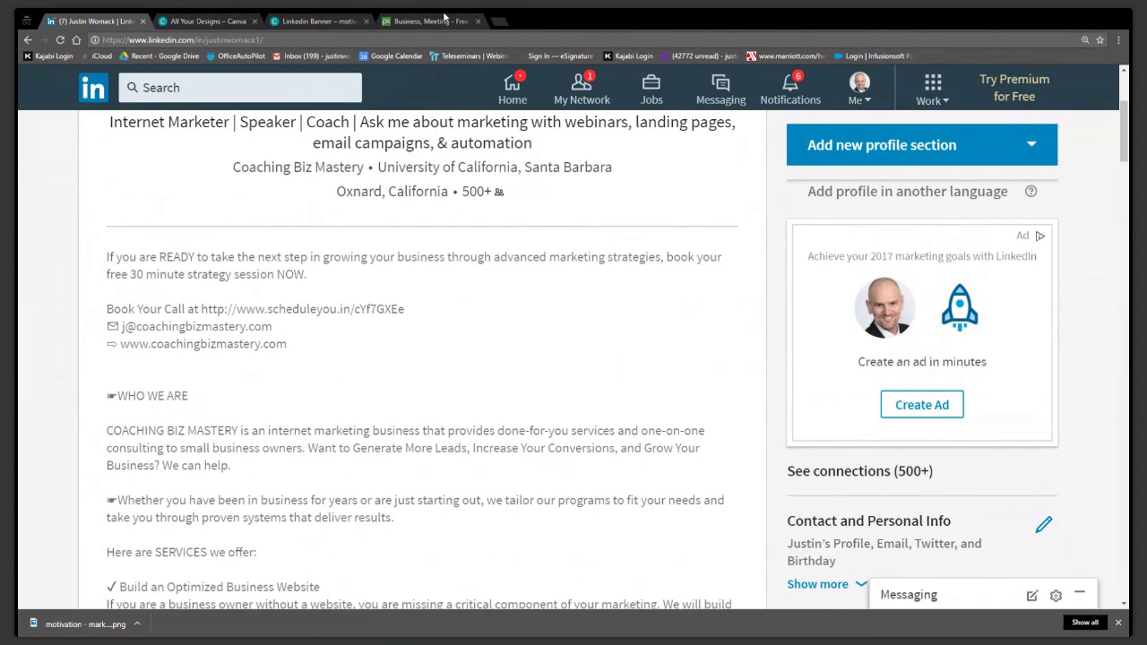
{"action": "left_click", "coordinate": [503, 22]}
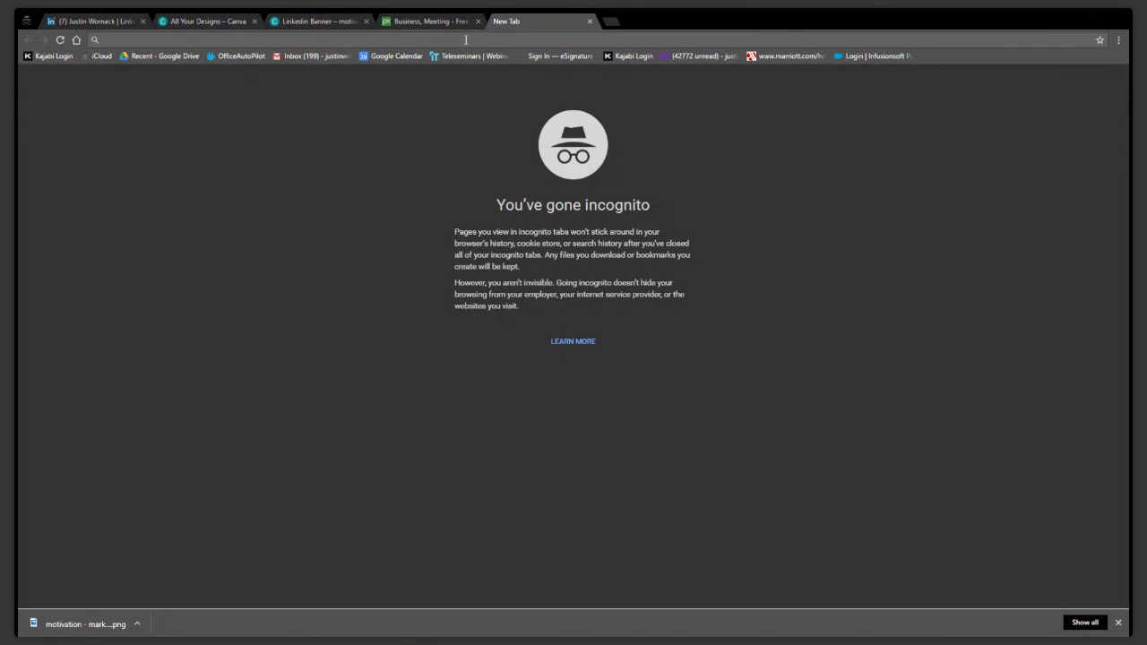
{"action": "type", "text": "word clouds"}
{"action": "key", "text": "Return"}
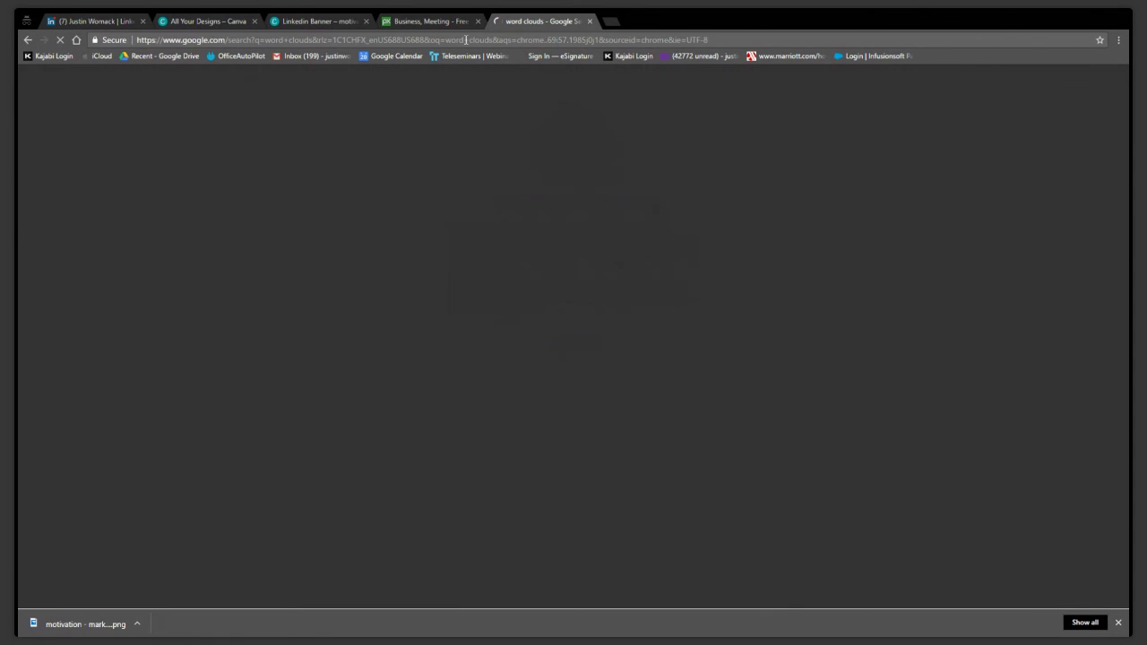
{"action": "left_click", "coordinate": [300, 174]}
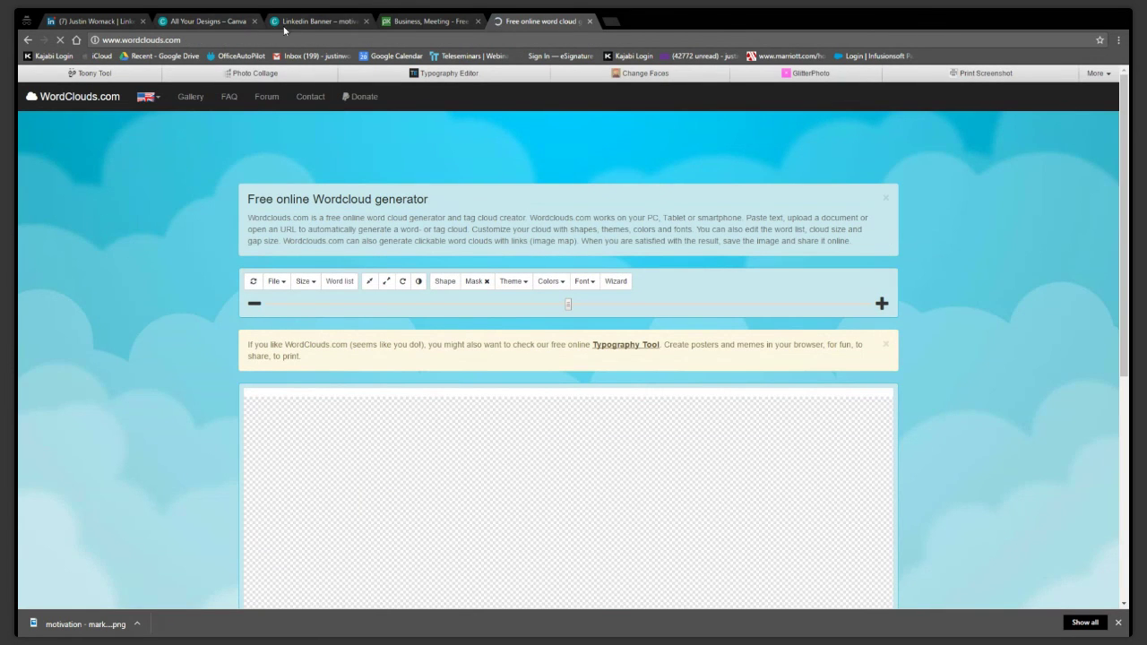
Copy the LinkedIn profile text from the name through the full summary and its media line, and return to WordClouds.com
{"action": "left_click", "coordinate": [297, 21]}
{"action": "left_click", "coordinate": [214, 19]}
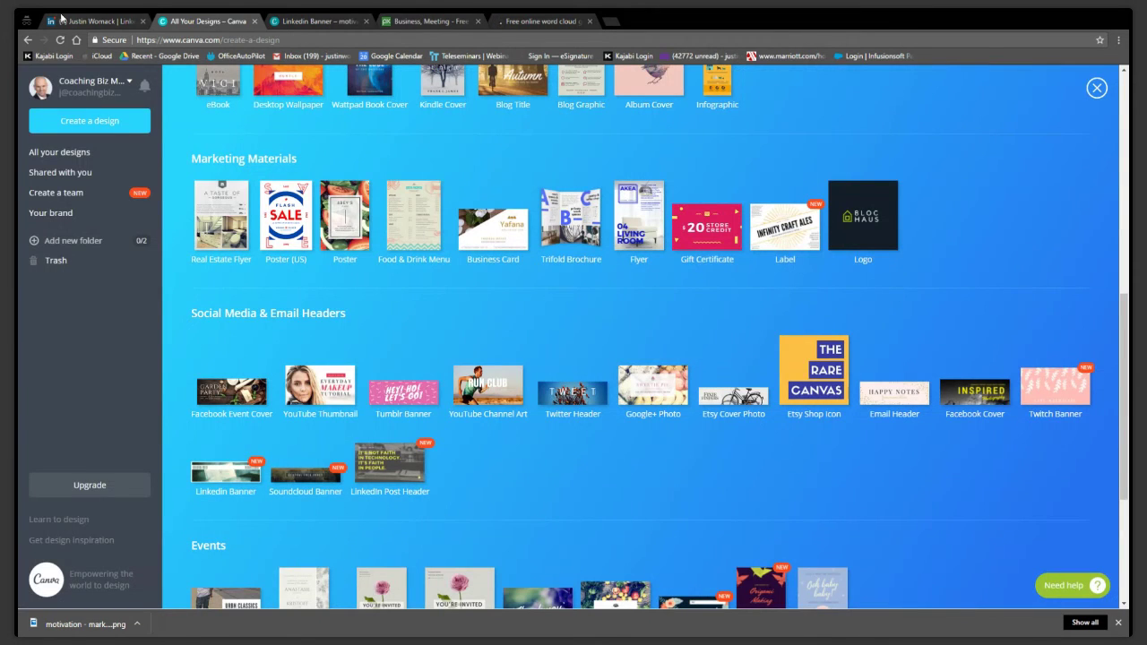
{"action": "left_click", "coordinate": [85, 20]}
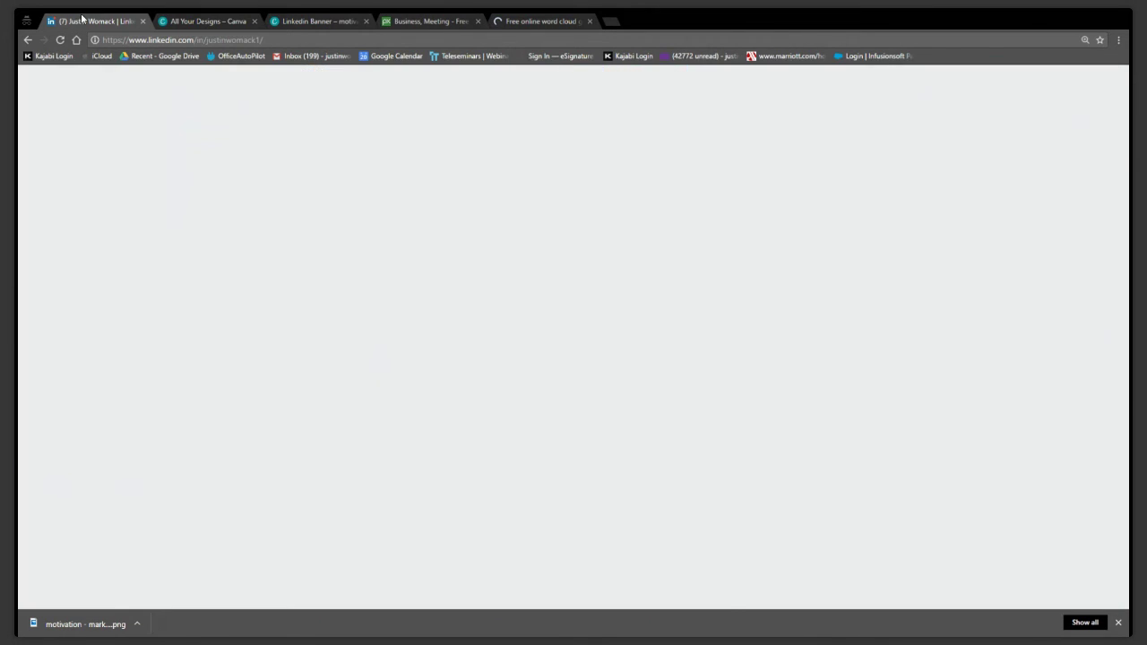
{"action": "scroll", "coordinate": [269, 359], "scroll_direction": "down", "scroll_amount": 10}
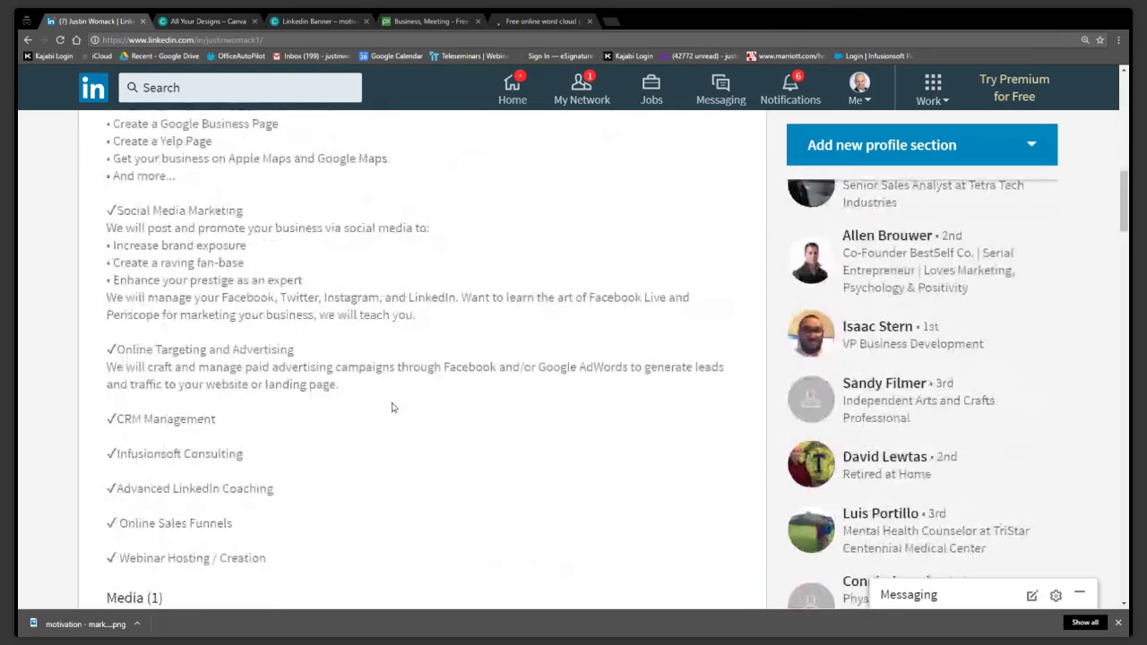
{"action": "left_click_drag", "start_coordinate": [292, 341], "coordinate": [108, 98]}
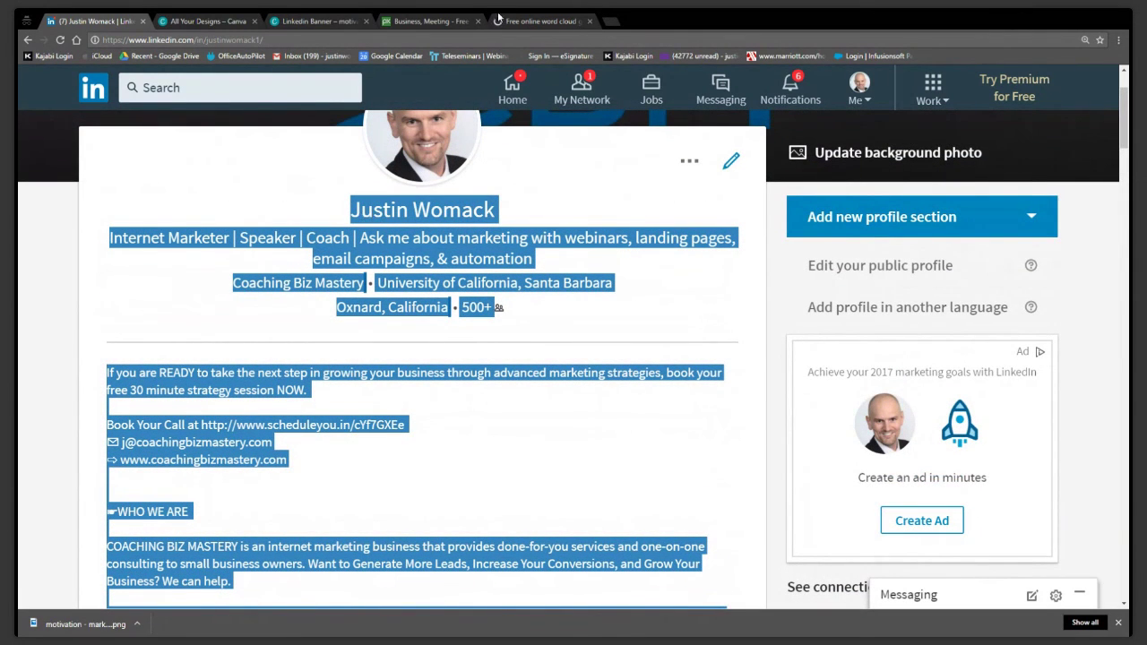
{"action": "left_click", "coordinate": [529, 19]}
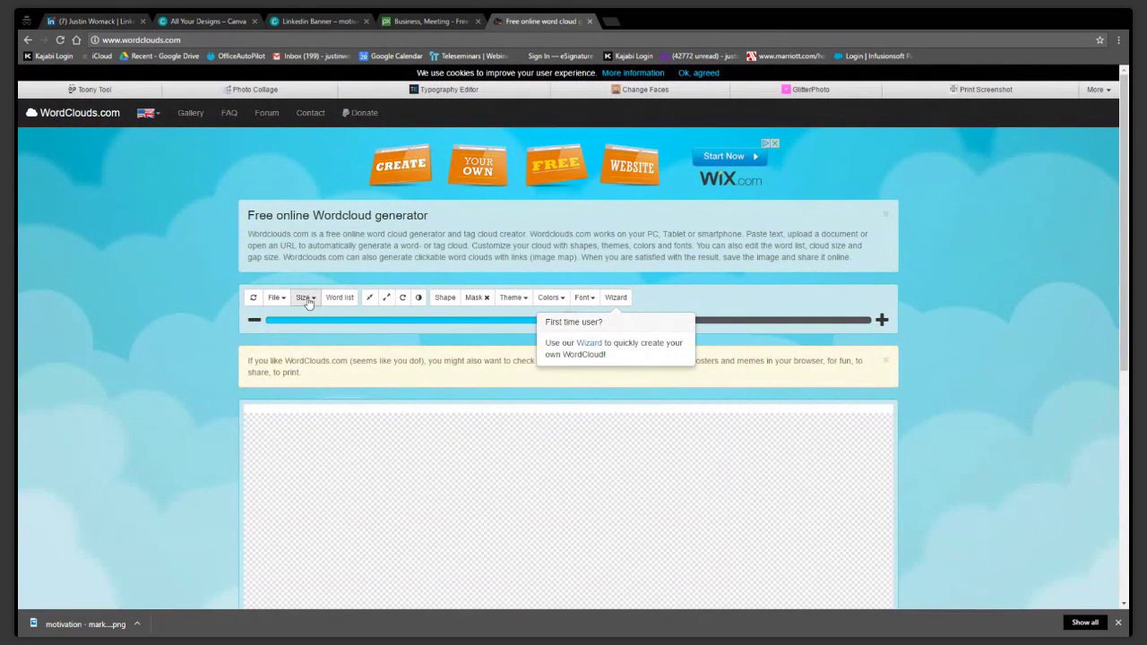
Close the sample word list unchanged and try to generate a word cloud from the pasted profile text
{"action": "left_click", "coordinate": [340, 298]}
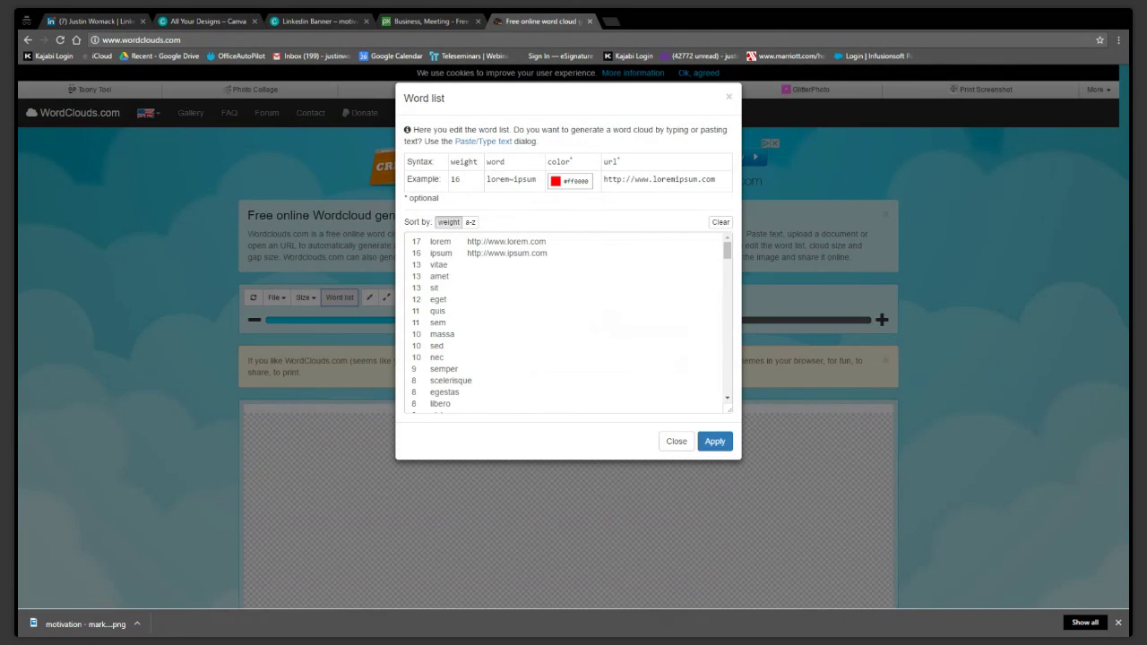
{"action": "left_click", "coordinate": [675, 441]}
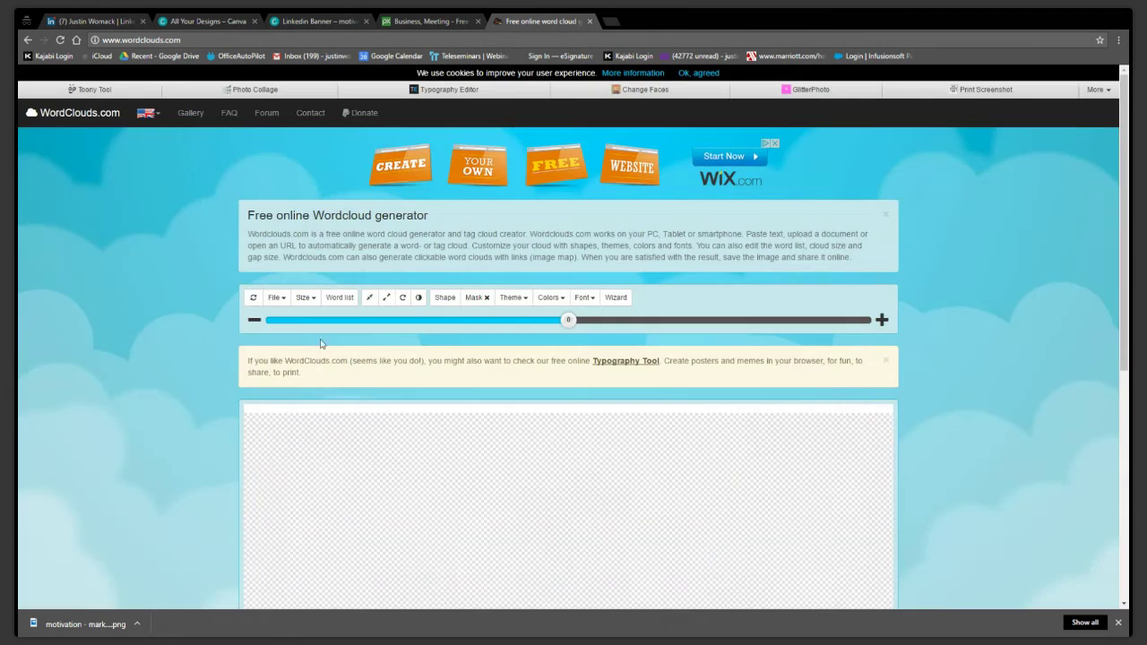
{"action": "left_click", "coordinate": [283, 300]}
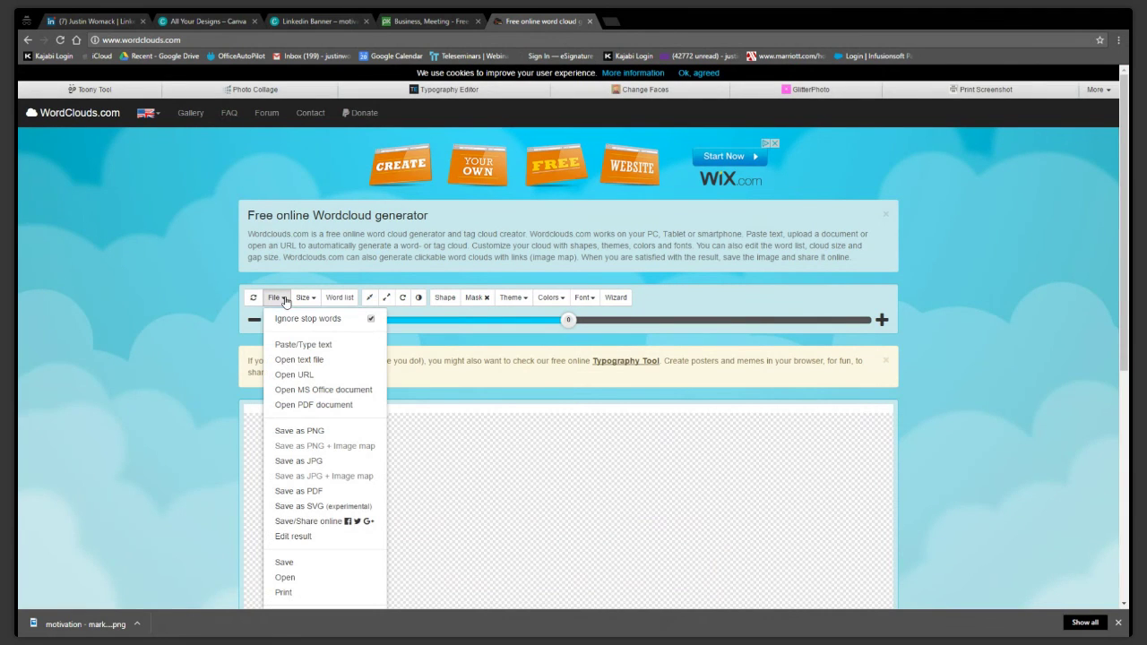
{"action": "left_click", "coordinate": [301, 346]}
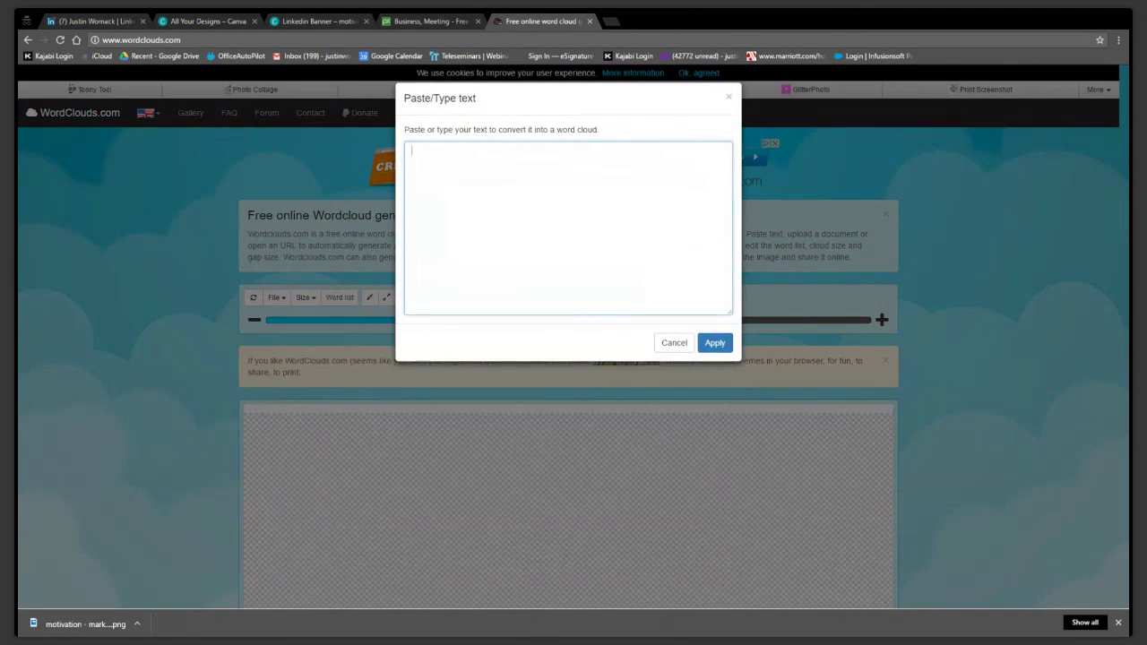
{"action": "key", "text": "ctrl+v"}
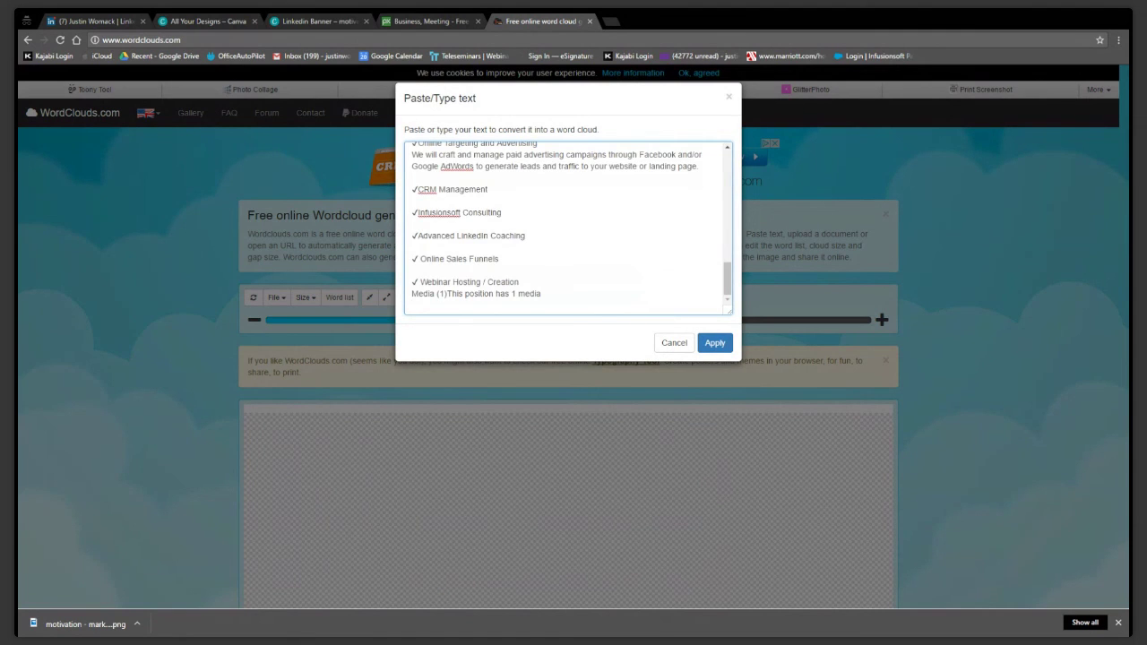
{"action": "scroll", "coordinate": [568, 228], "scroll_direction": "up", "scroll_amount": 15}
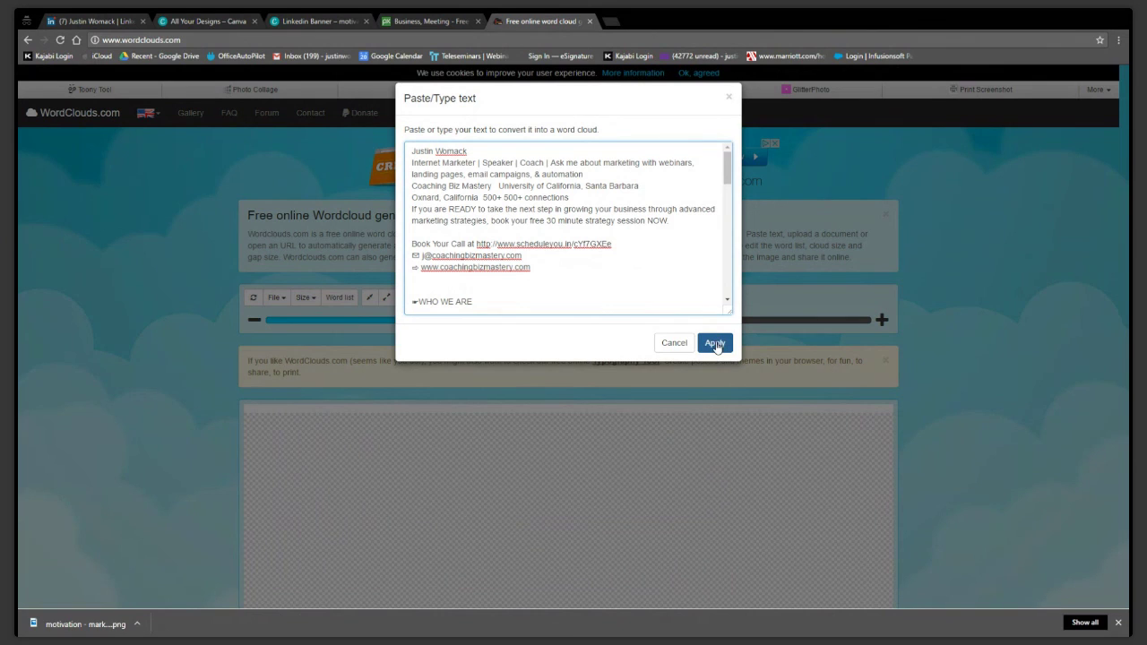
{"action": "left_click", "coordinate": [715, 344]}
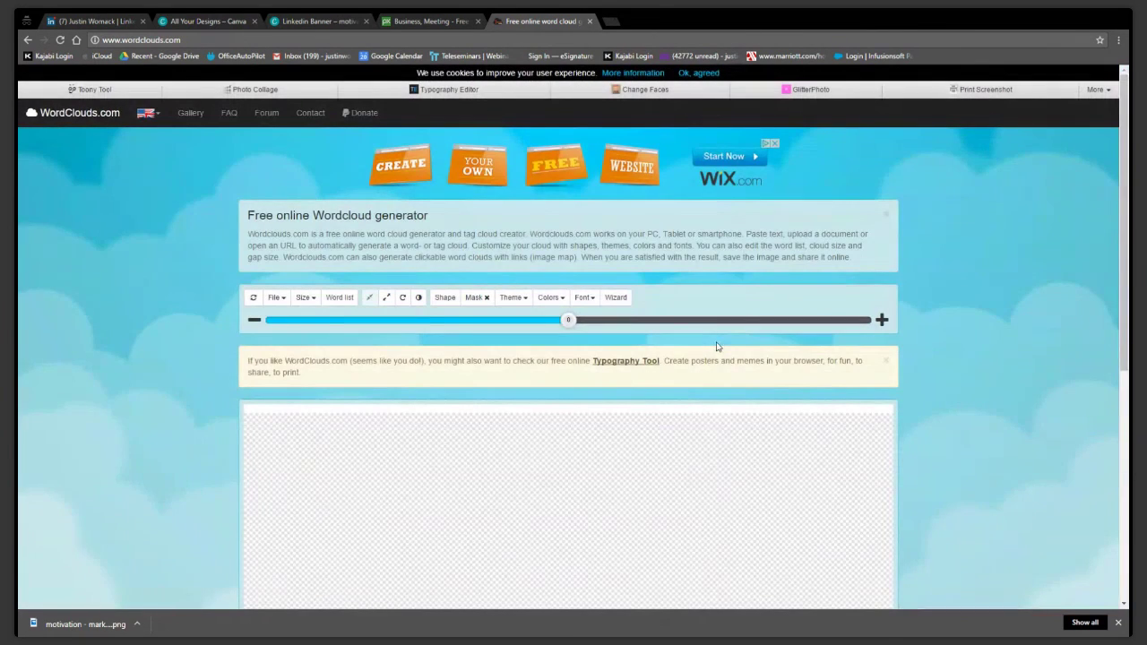
Paste the copied profile text into the generator again and retry generating the word cloud
{"action": "scroll", "coordinate": [540, 414], "scroll_direction": "down", "scroll_amount": 3}
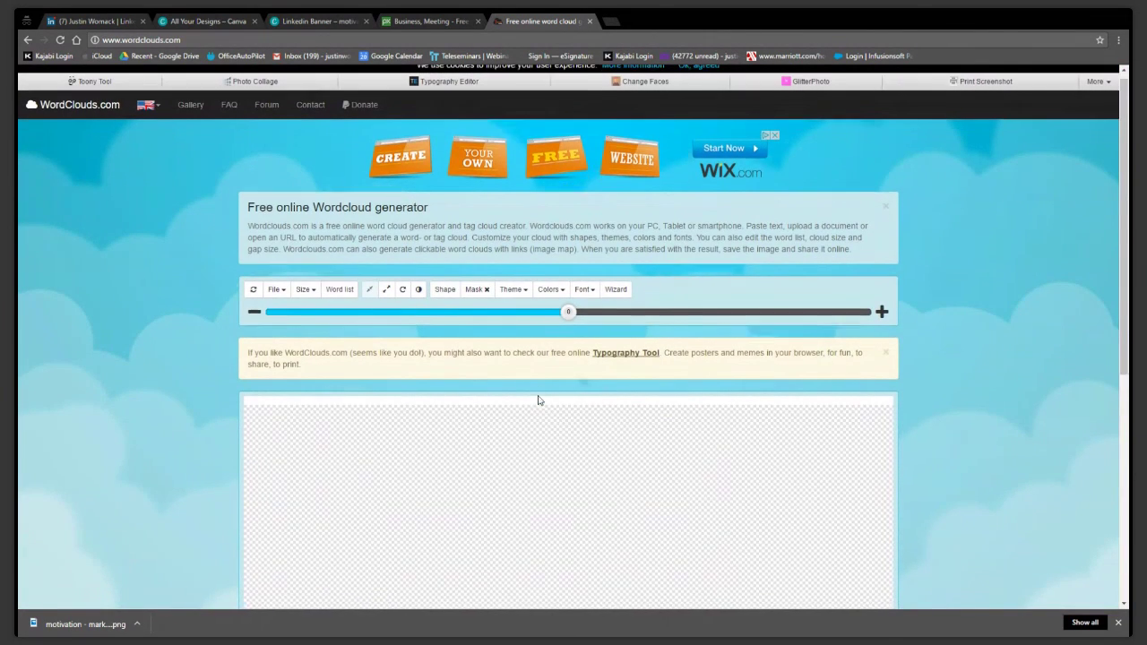
{"action": "scroll", "coordinate": [537, 401], "scroll_direction": "up", "scroll_amount": 5}
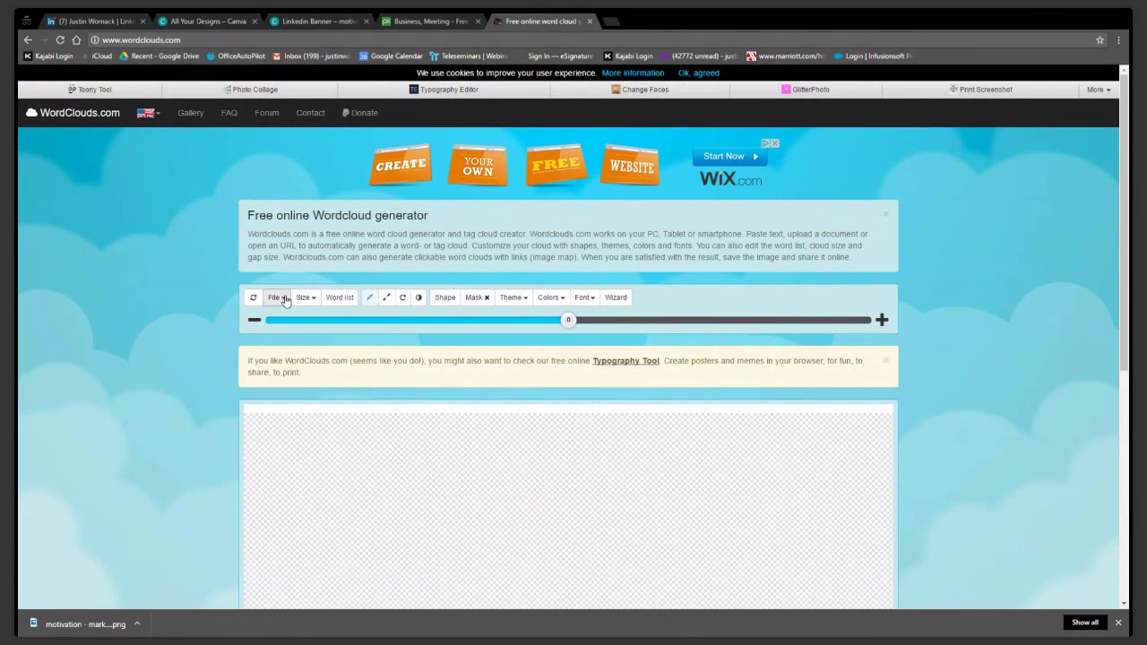
{"action": "left_click", "coordinate": [283, 299]}
{"action": "left_click", "coordinate": [299, 345]}
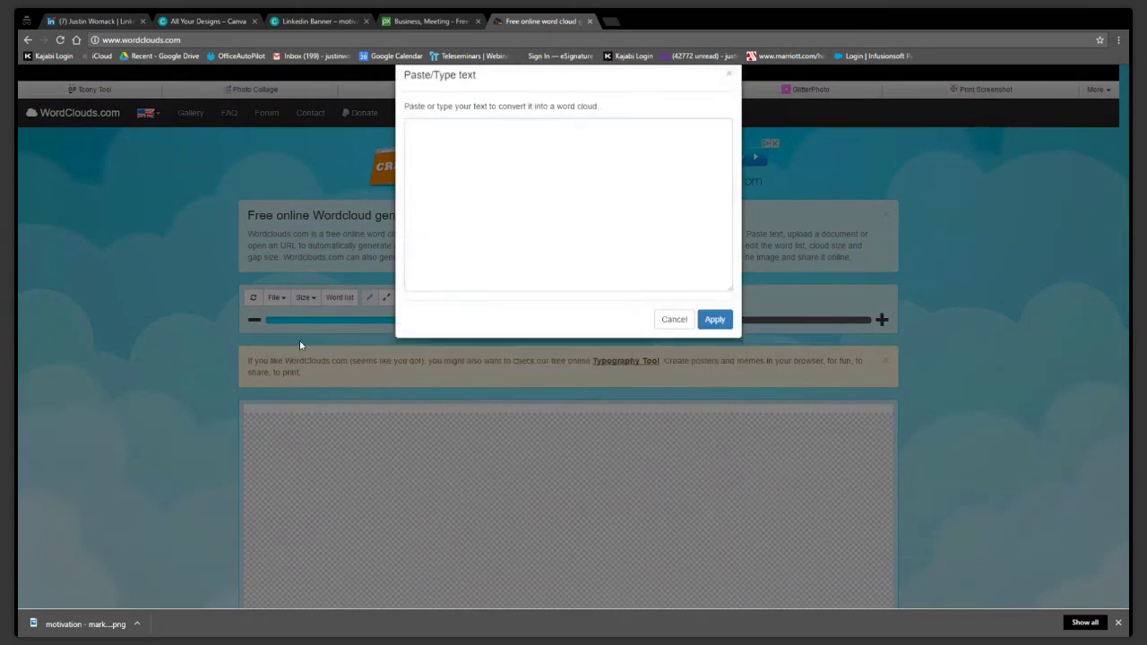
{"action": "key", "text": "ctrl+v"}
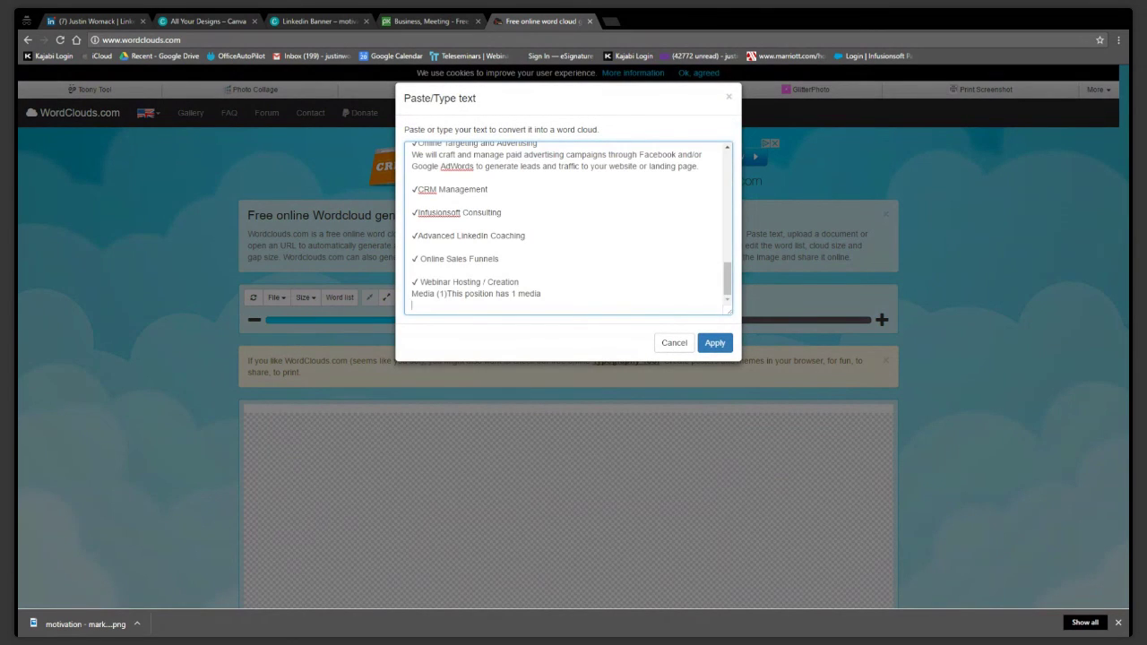
{"action": "left_click", "coordinate": [718, 343]}
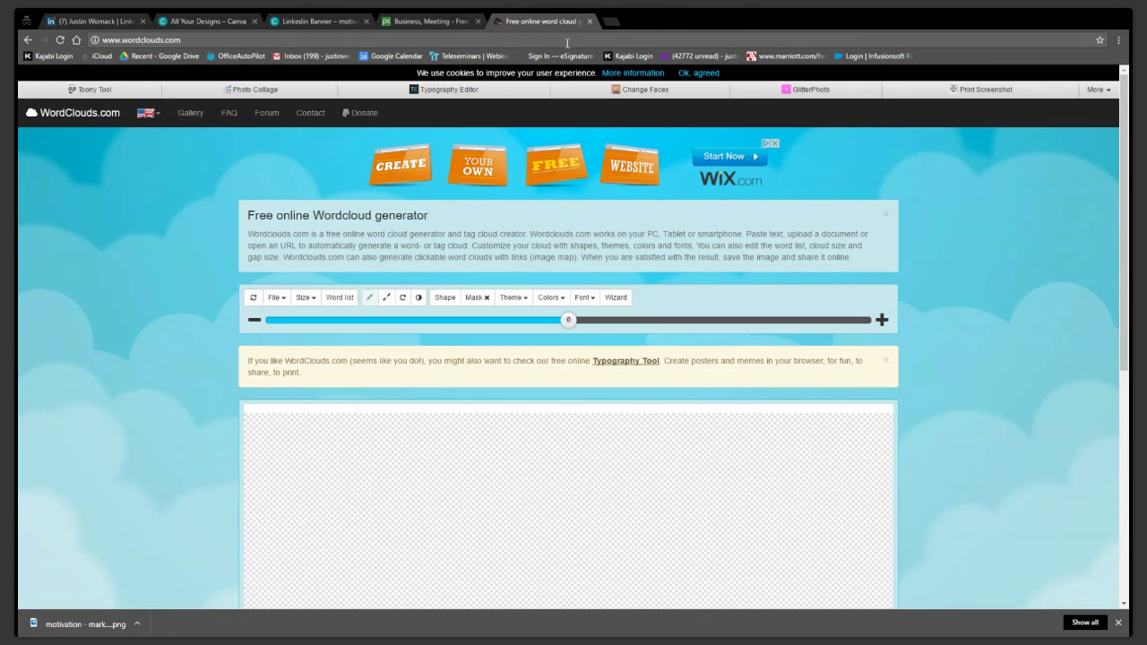
Accept the cookie notice, generate a word cloud from the pasted profile text and examine its most prominent keywords
{"action": "left_click", "coordinate": [697, 73]}
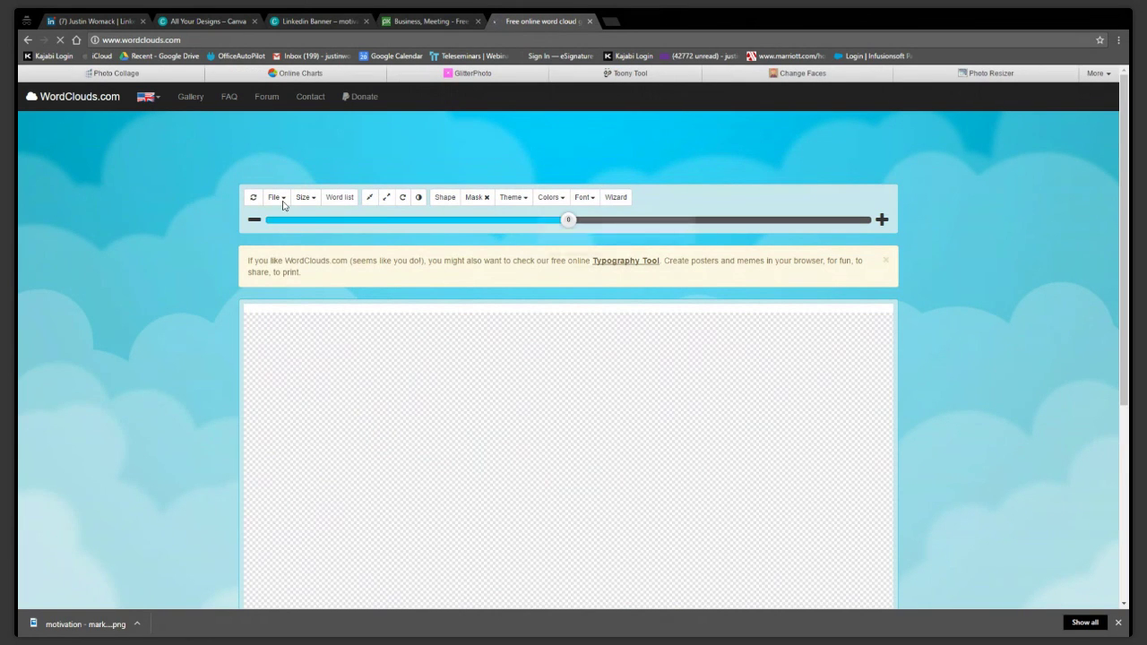
{"action": "left_click", "coordinate": [282, 200]}
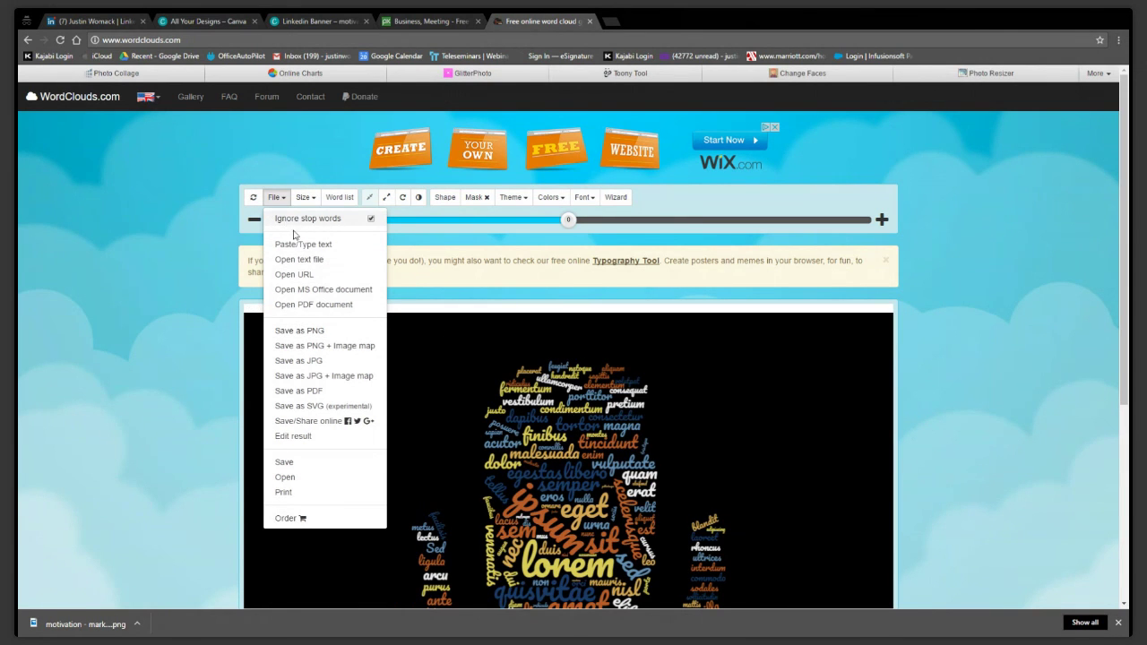
{"action": "left_click", "coordinate": [295, 246]}
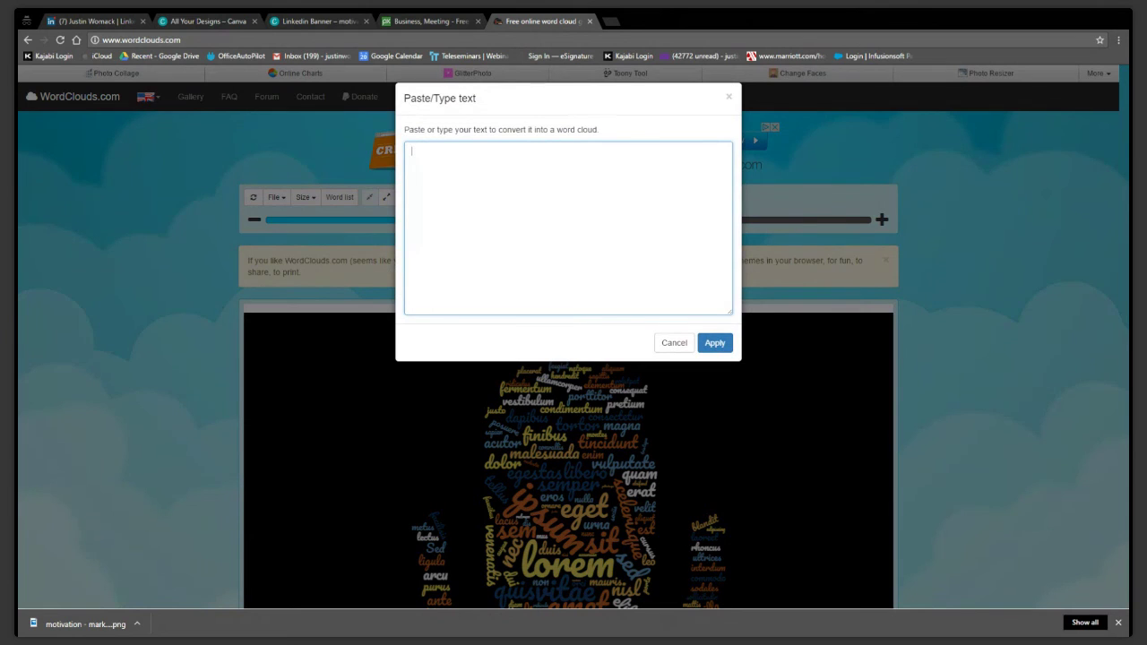
{"action": "key", "text": "ctrl+v"}
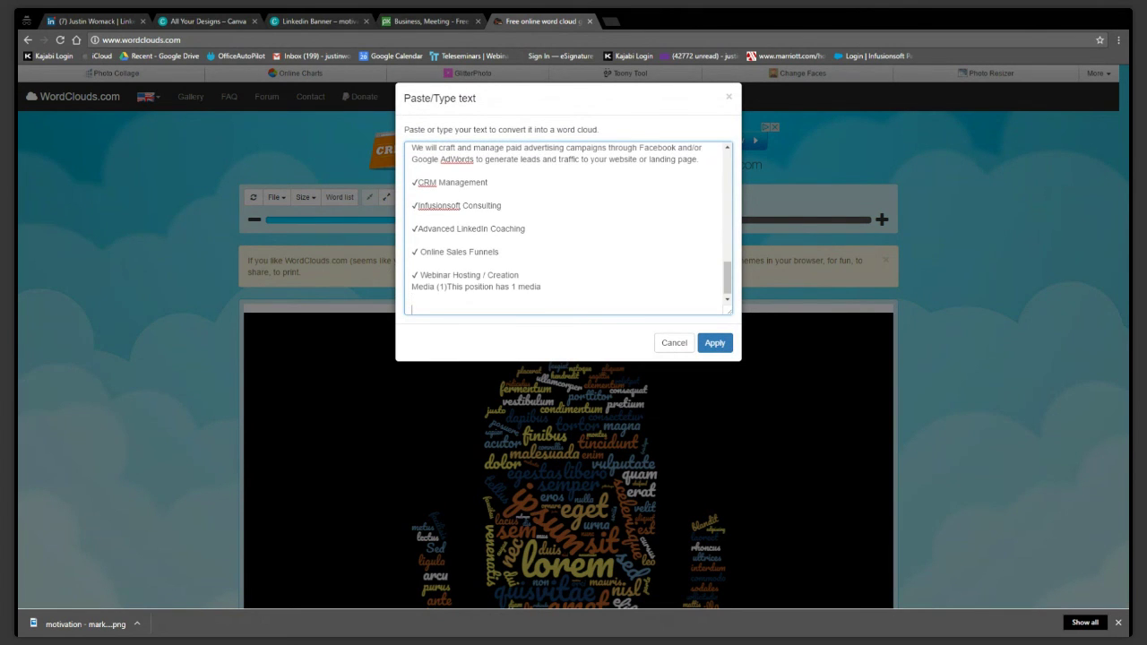
{"action": "left_click", "coordinate": [714, 343]}
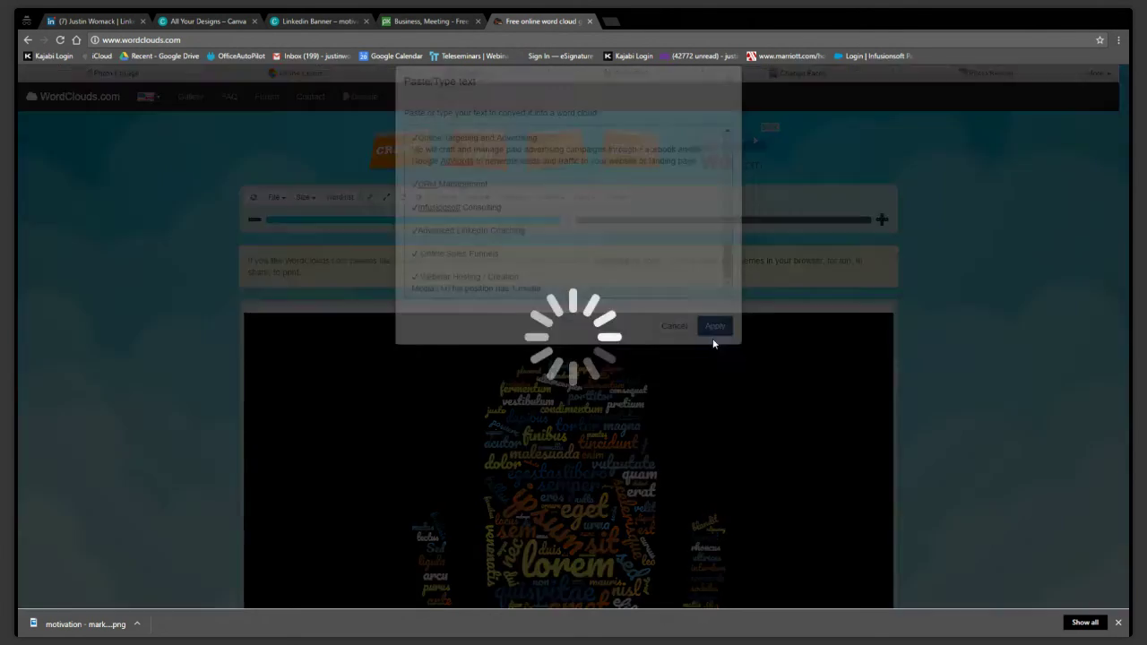
{"action": "scroll", "coordinate": [460, 409], "scroll_direction": "down", "scroll_amount": 1}
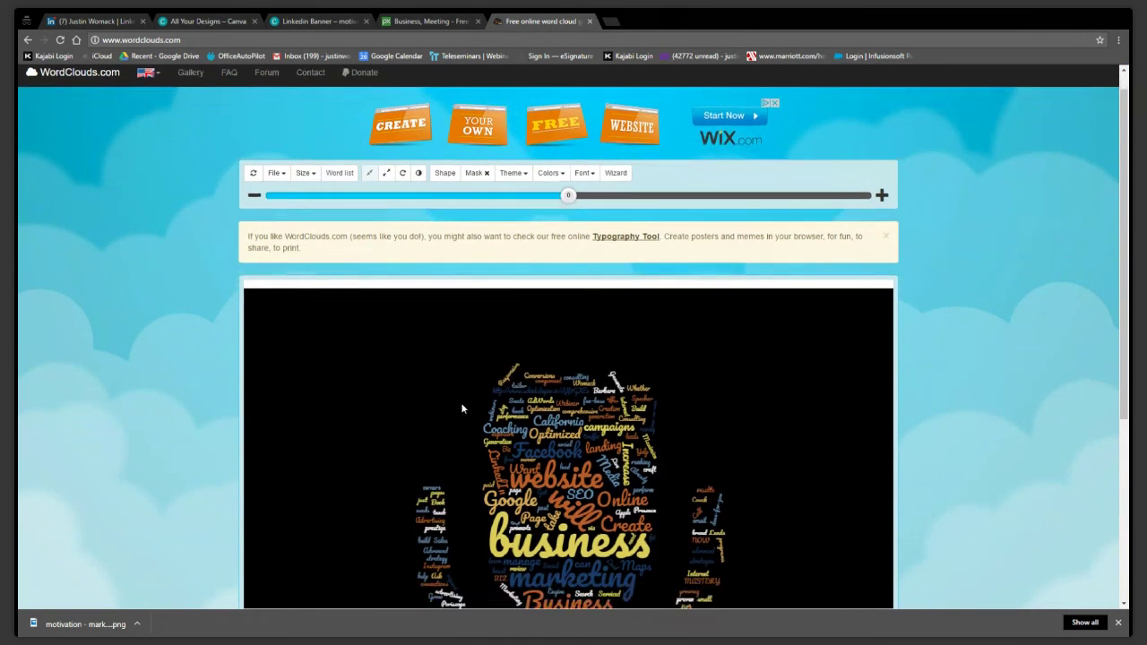
{"action": "scroll", "coordinate": [356, 409], "scroll_direction": "down", "scroll_amount": 2}
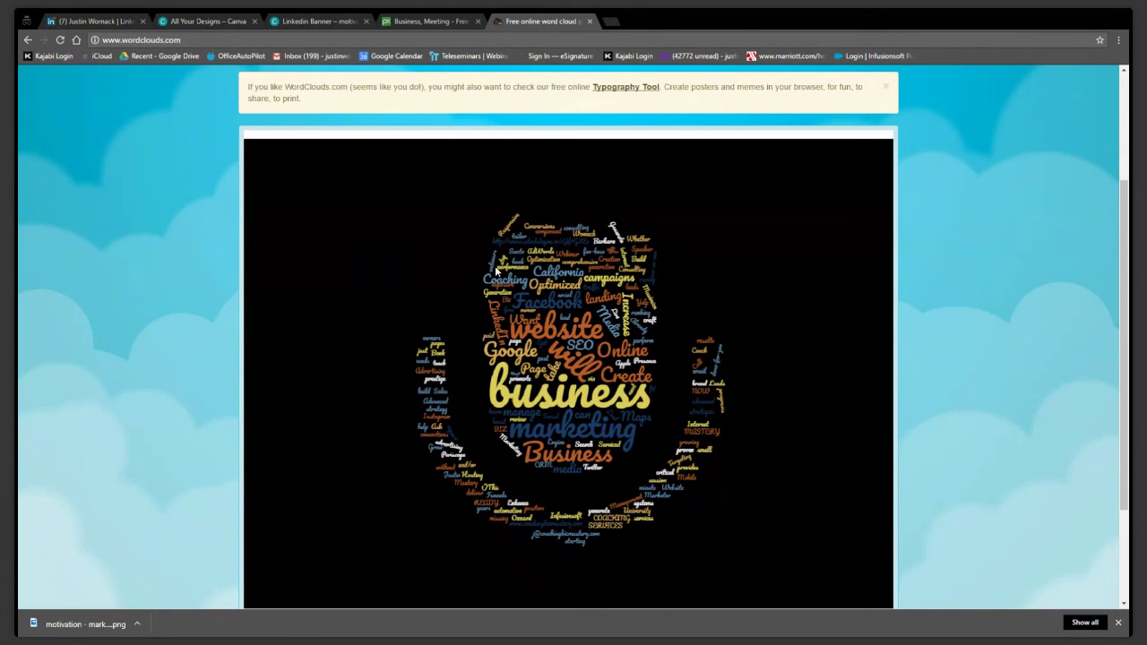
Switch back to the LinkedIn profile, clear the text selection and look over the start of the summary
{"action": "left_click", "coordinate": [95, 21]}
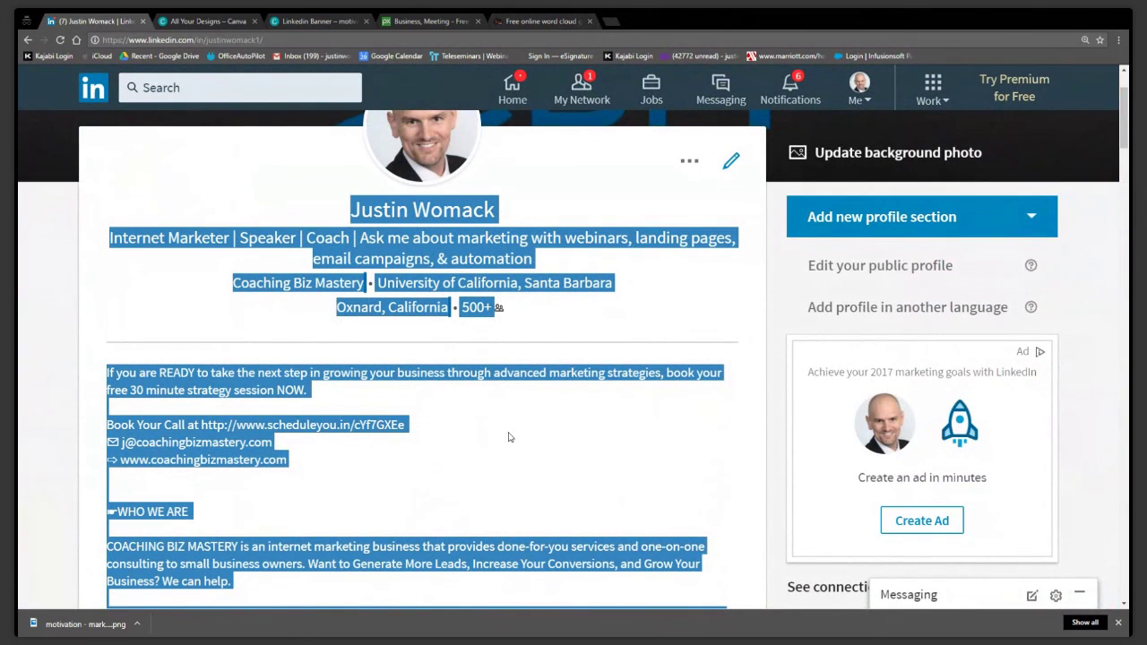
{"action": "left_click", "coordinate": [388, 401]}
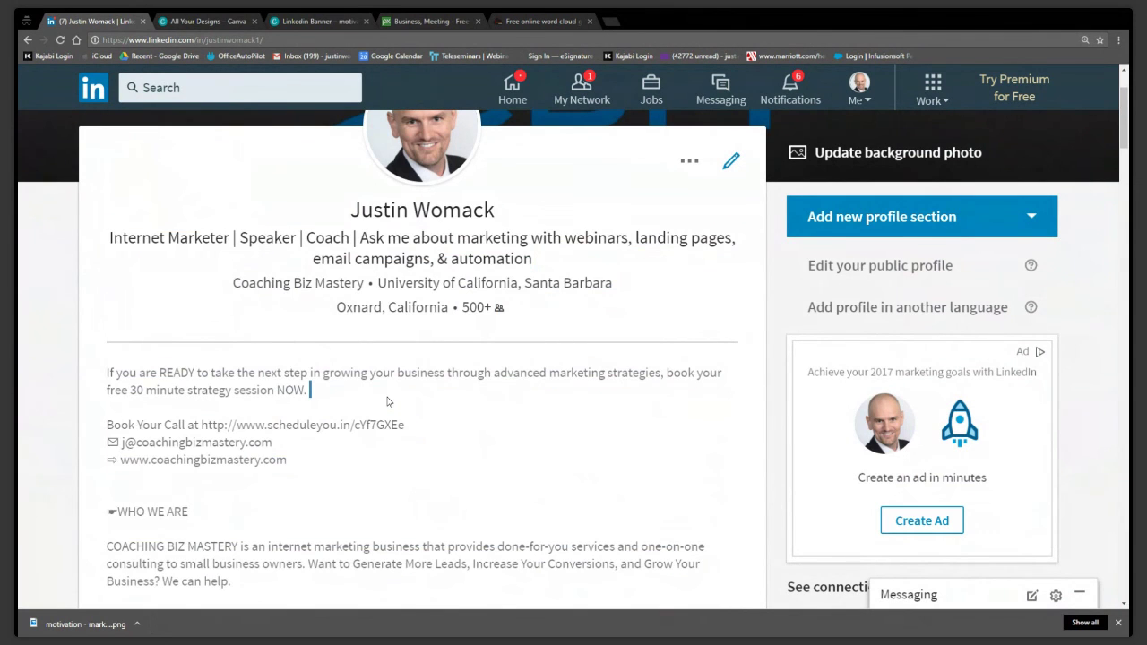
{"action": "scroll", "coordinate": [412, 269], "scroll_direction": "down", "scroll_amount": 2}
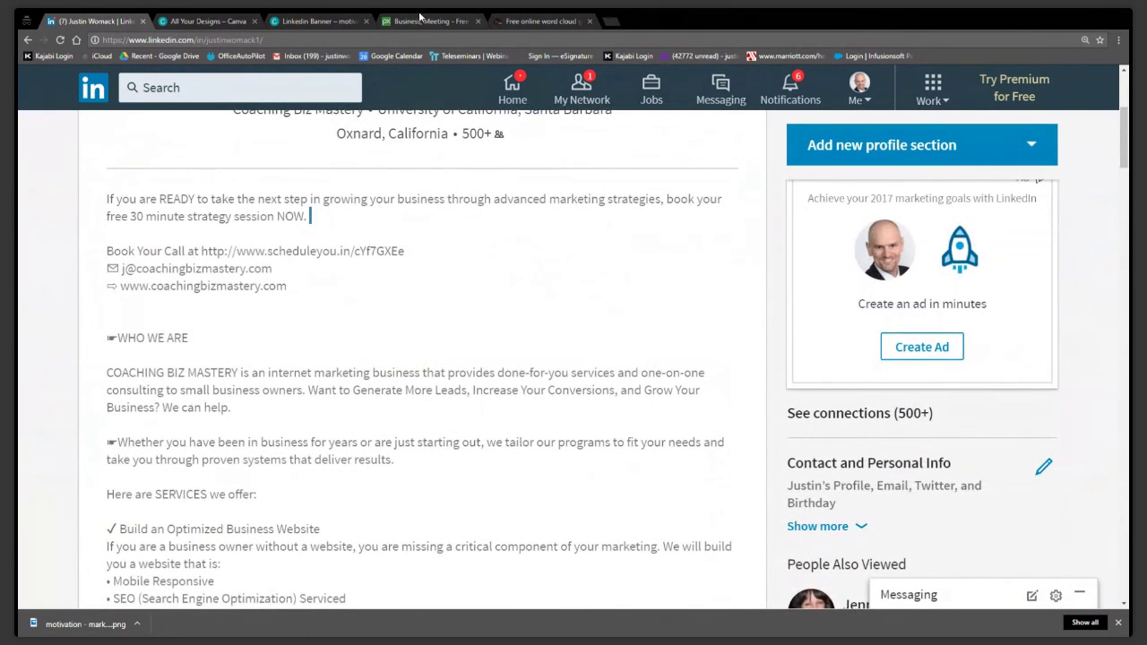
Open the LinkedIn profile of the first person in the recent searches, an SEO/SEM marketing specialist
{"action": "scroll", "coordinate": [392, 158], "scroll_direction": "up", "scroll_amount": 3}
{"action": "left_click", "coordinate": [567, 102]}
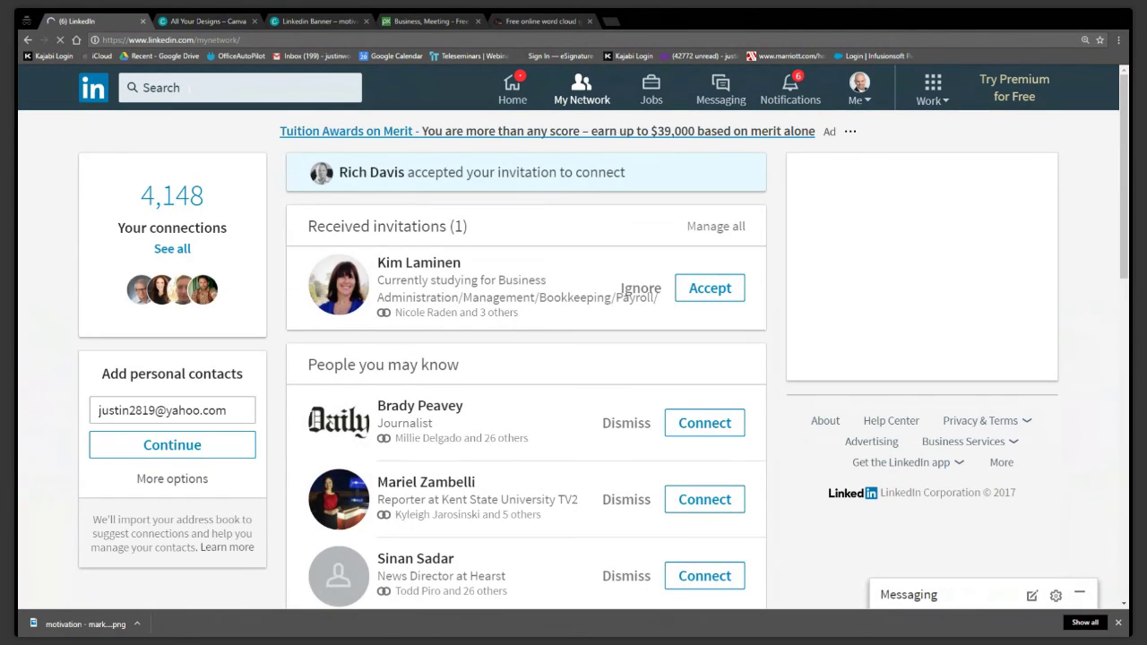
{"action": "left_click", "coordinate": [192, 87]}
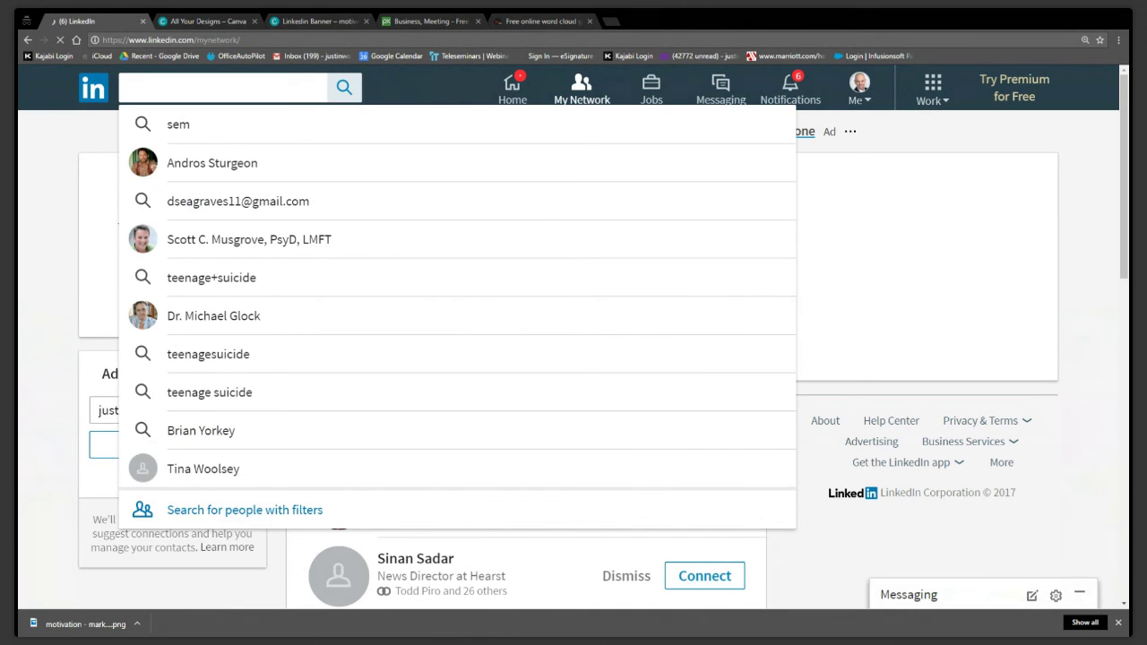
{"action": "left_click", "coordinate": [212, 164]}
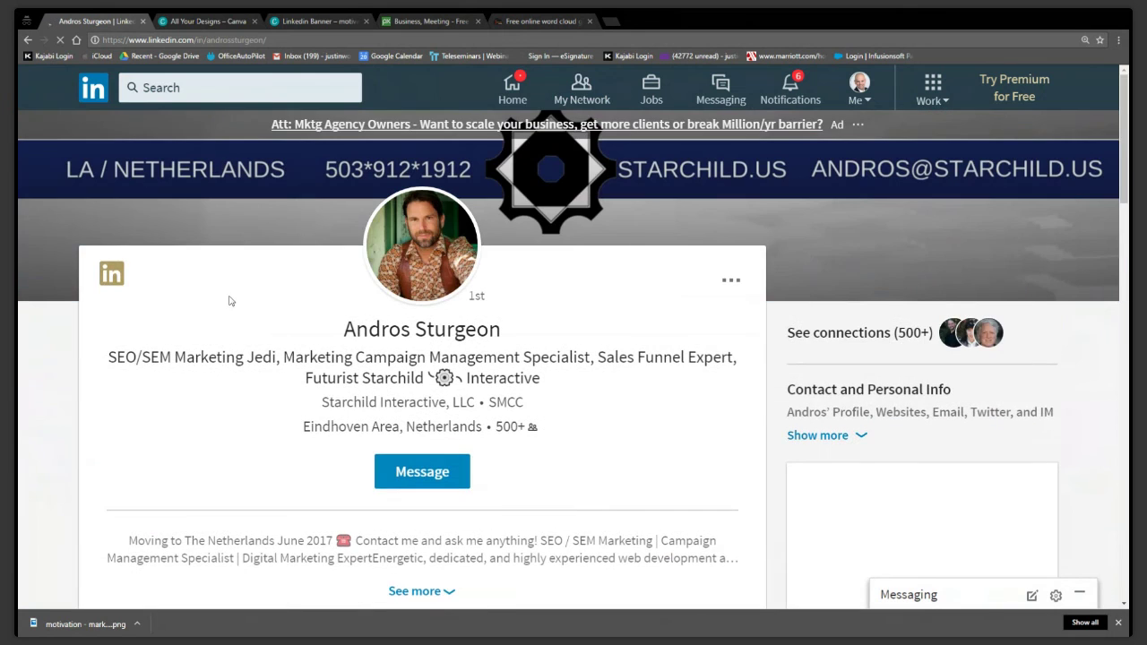
Expand the marketing specialist's full summary and copy the profile text from the name and headline through the end of the summary
{"action": "left_click_drag", "start_coordinate": [339, 328], "coordinate": [505, 351]}
{"action": "scroll", "coordinate": [544, 335], "scroll_direction": "down", "scroll_amount": 3}
{"action": "left_click", "coordinate": [445, 366]}
{"action": "left_click", "coordinate": [415, 362]}
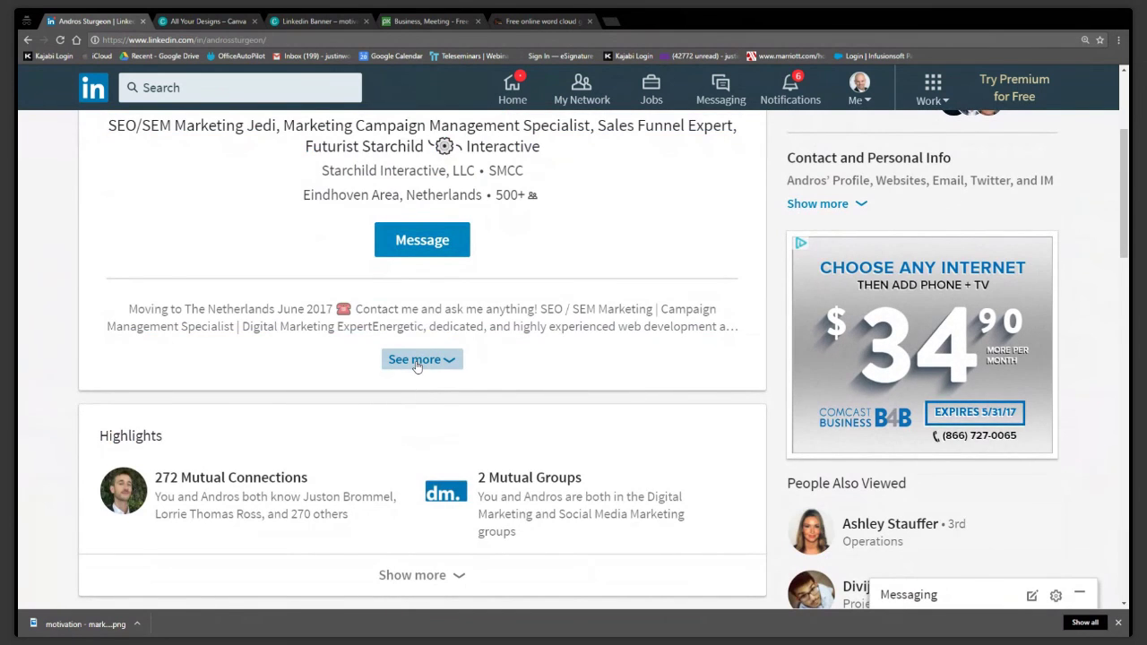
{"action": "left_click_drag", "start_coordinate": [284, 224], "coordinate": [343, 167]}
{"action": "scroll", "coordinate": [212, 221], "scroll_direction": "up", "scroll_amount": 7}
{"action": "scroll", "coordinate": [112, 234], "scroll_direction": "up", "scroll_amount": 7}
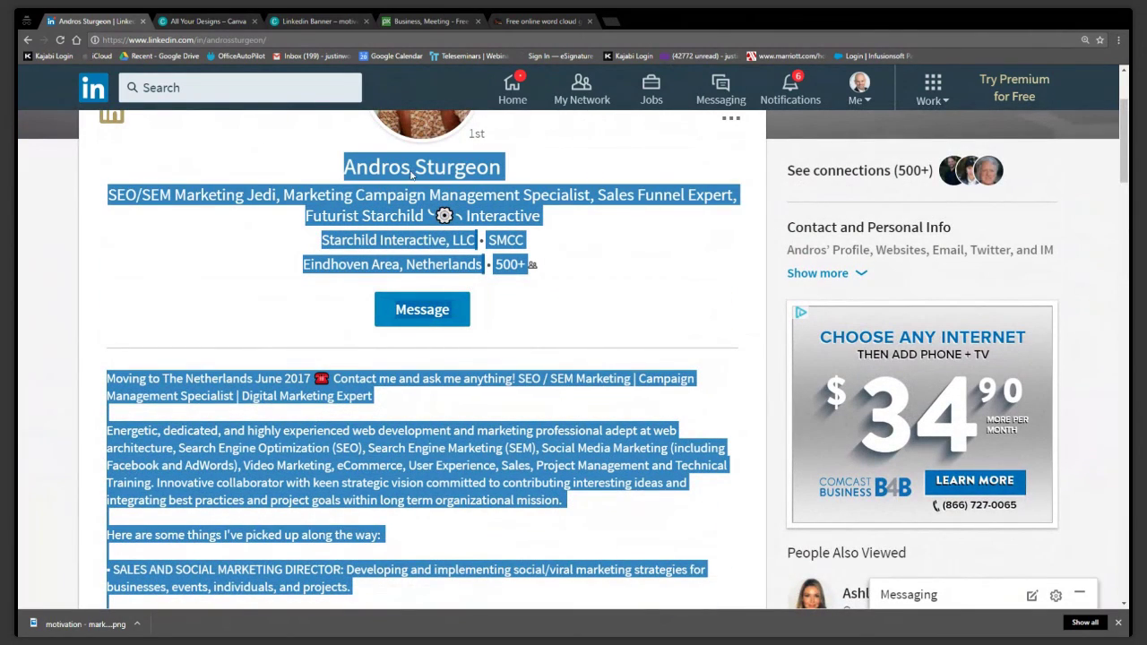
Switch to WordClouds.com, generate a word cloud from the copied profile text and look over the result
{"action": "left_click", "coordinate": [541, 22]}
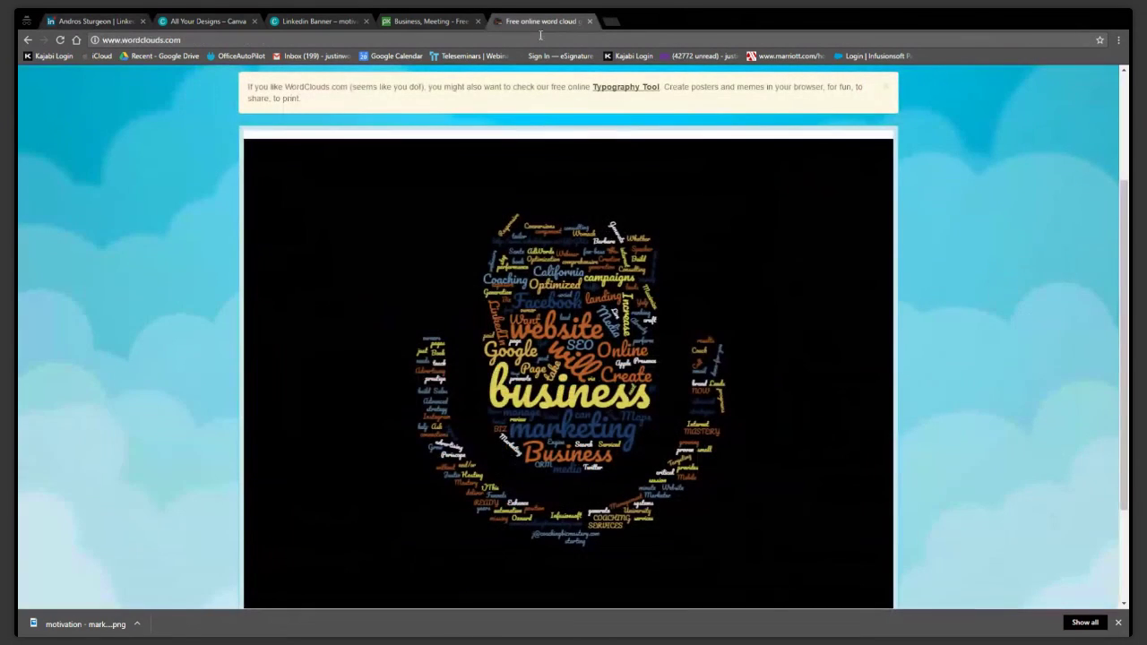
{"action": "scroll", "coordinate": [206, 242], "scroll_direction": "up", "scroll_amount": 2}
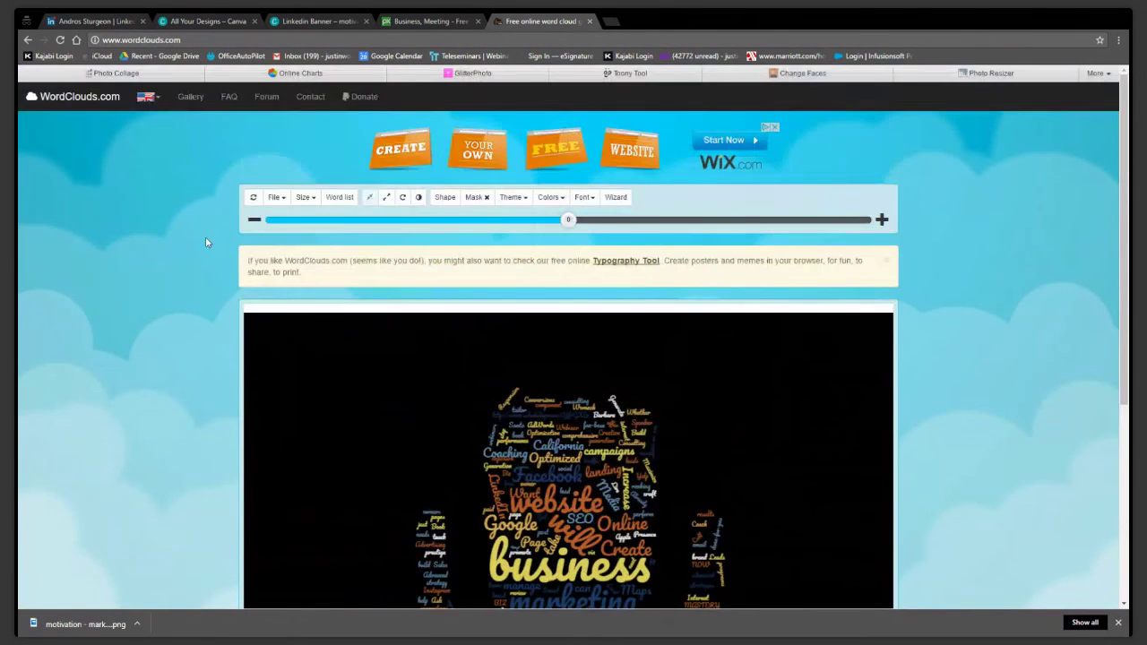
{"action": "left_click", "coordinate": [278, 197]}
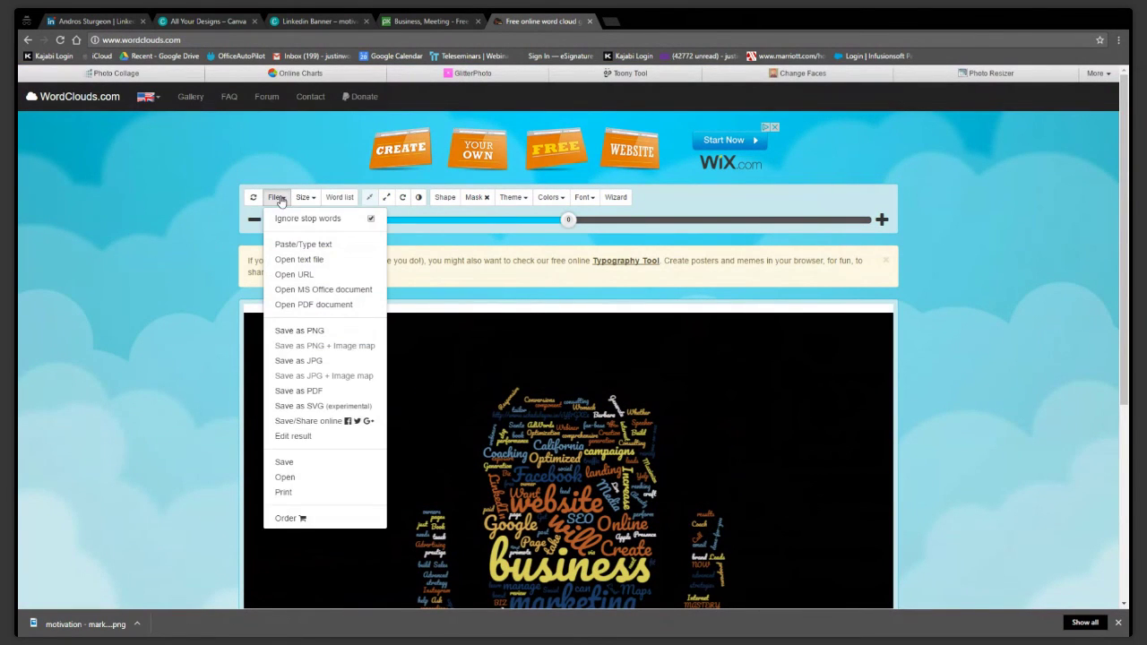
{"action": "left_click", "coordinate": [303, 245]}
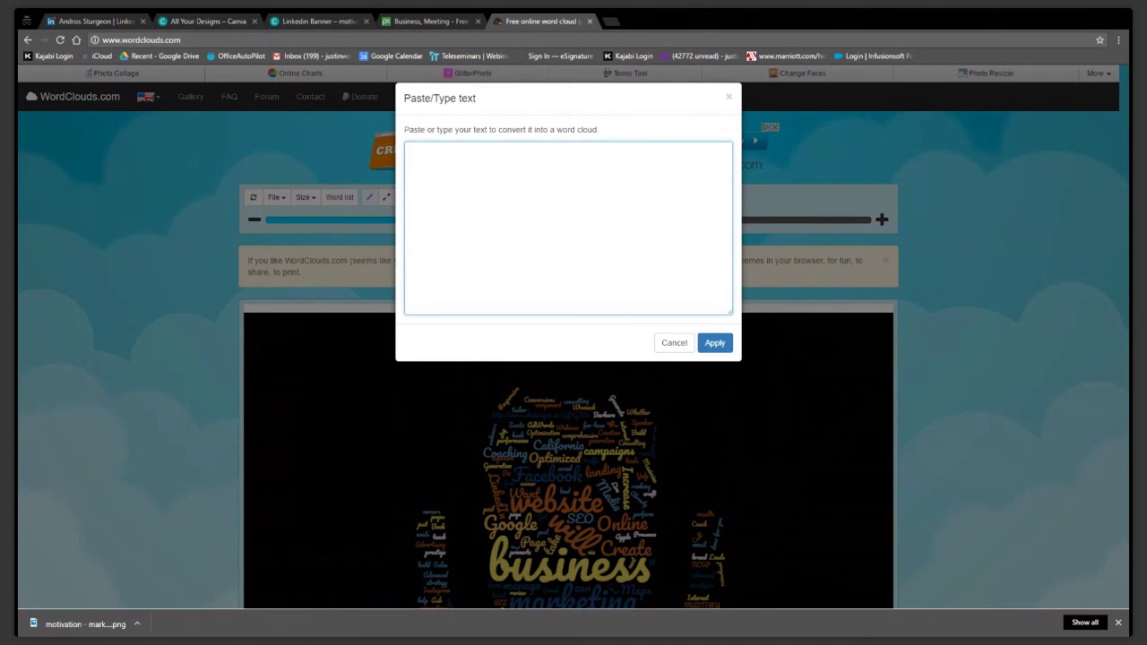
{"action": "key", "text": "ctrl+v"}
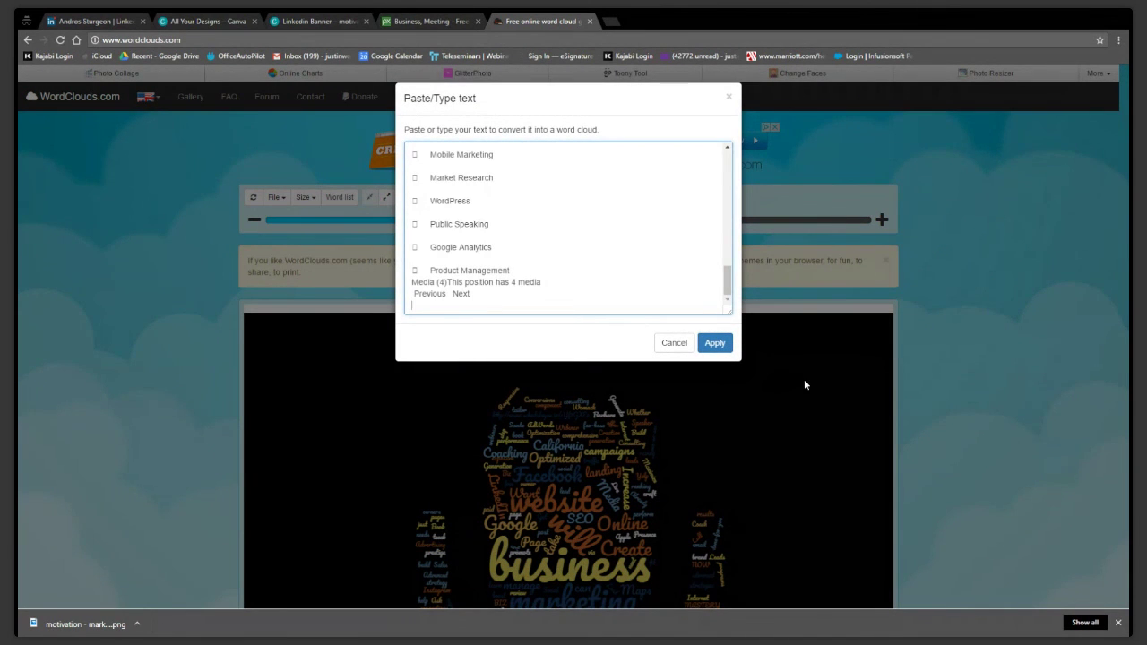
{"action": "left_click", "coordinate": [720, 342]}
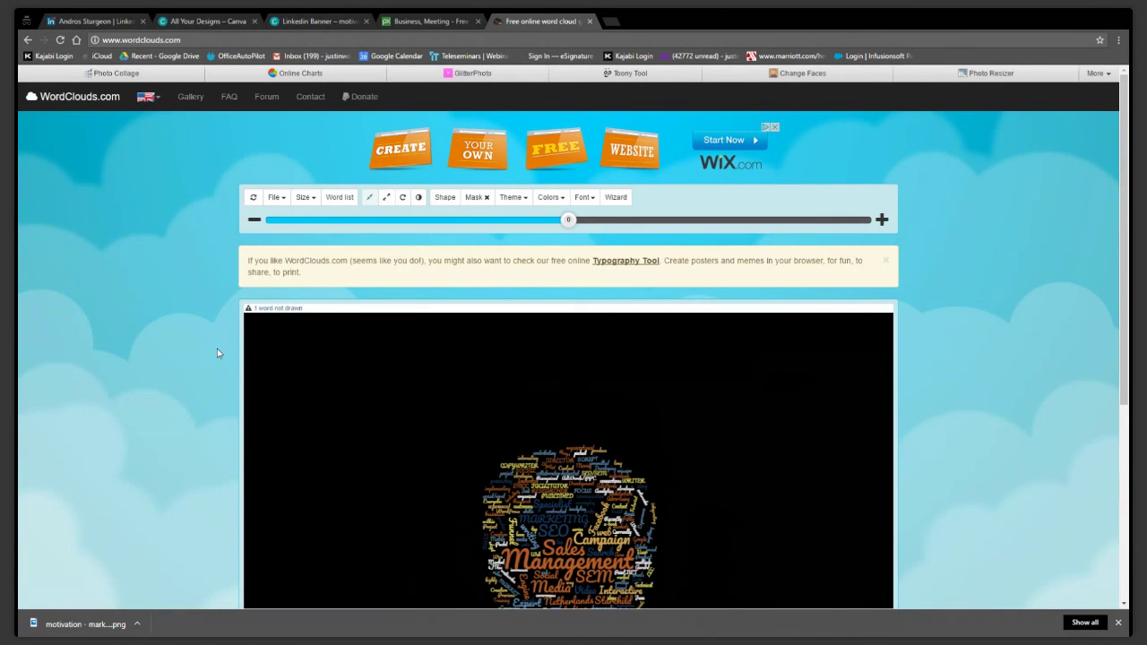
{"action": "scroll", "coordinate": [217, 352], "scroll_direction": "down", "scroll_amount": 3}
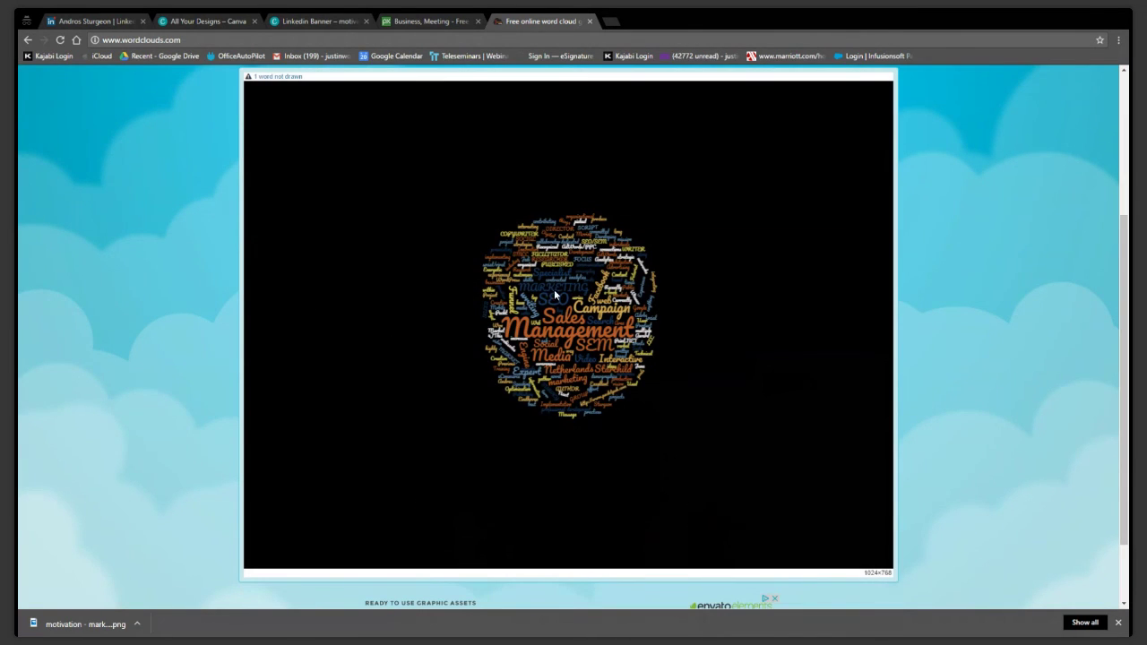
{"action": "scroll", "coordinate": [581, 256], "scroll_direction": "up", "scroll_amount": 3}
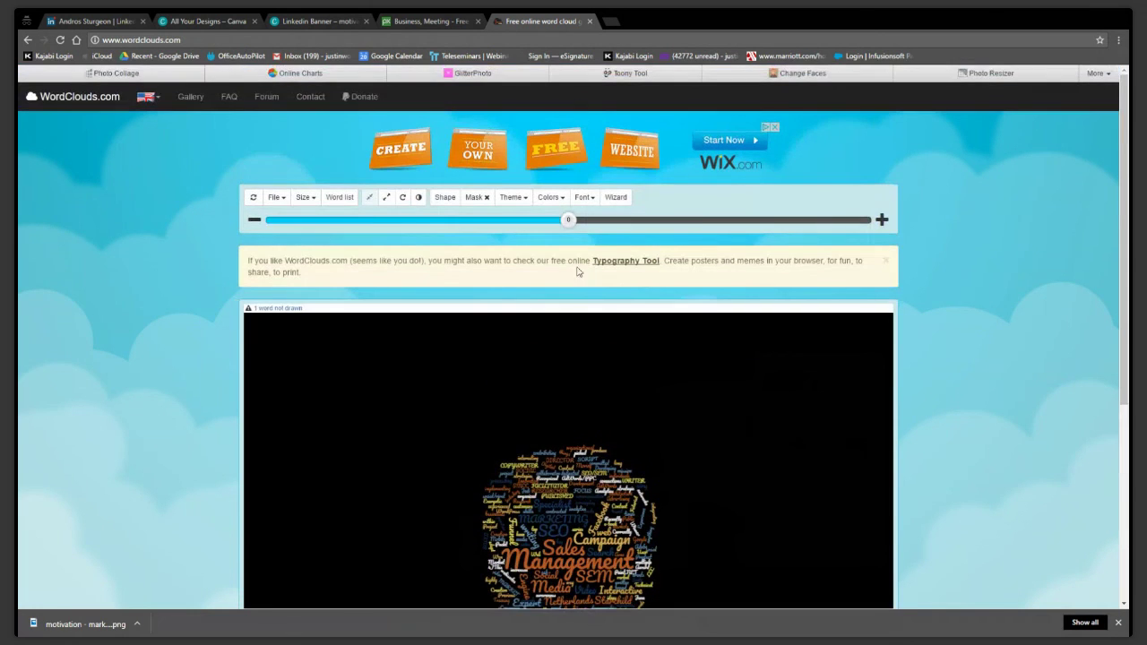
{"action": "scroll", "coordinate": [604, 322], "scroll_direction": "down", "scroll_amount": 2}
{"action": "scroll", "coordinate": [907, 180], "scroll_direction": "up", "scroll_amount": 2}
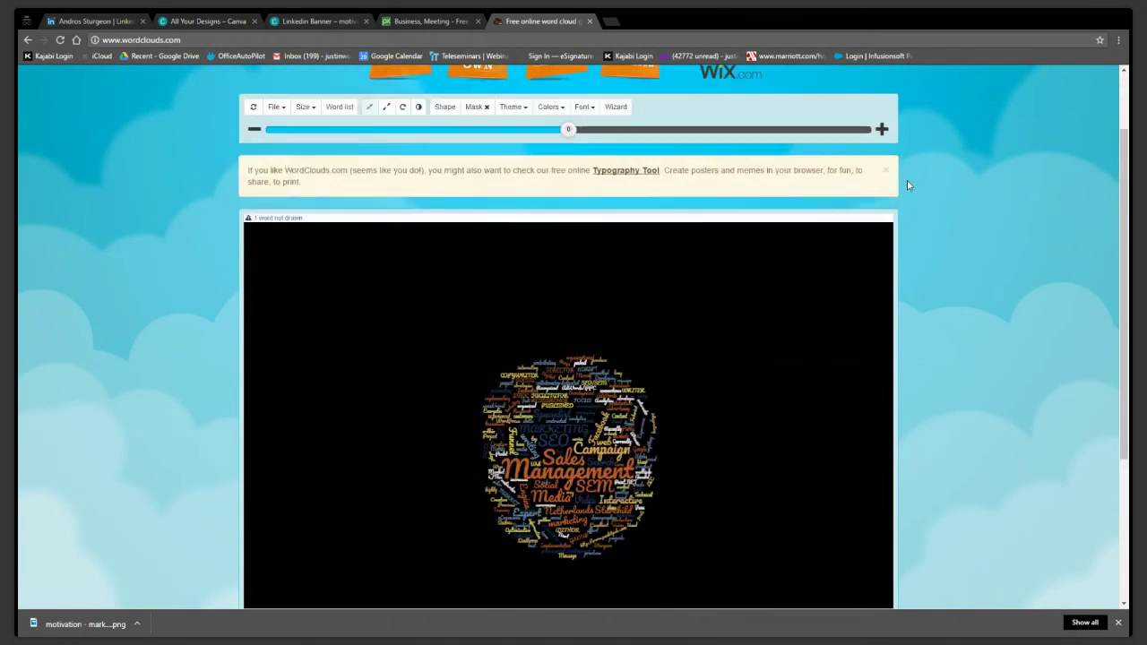
Increase the word cloud's size setting to 3 and check the redrawn cloud
{"action": "left_click", "coordinate": [879, 224]}
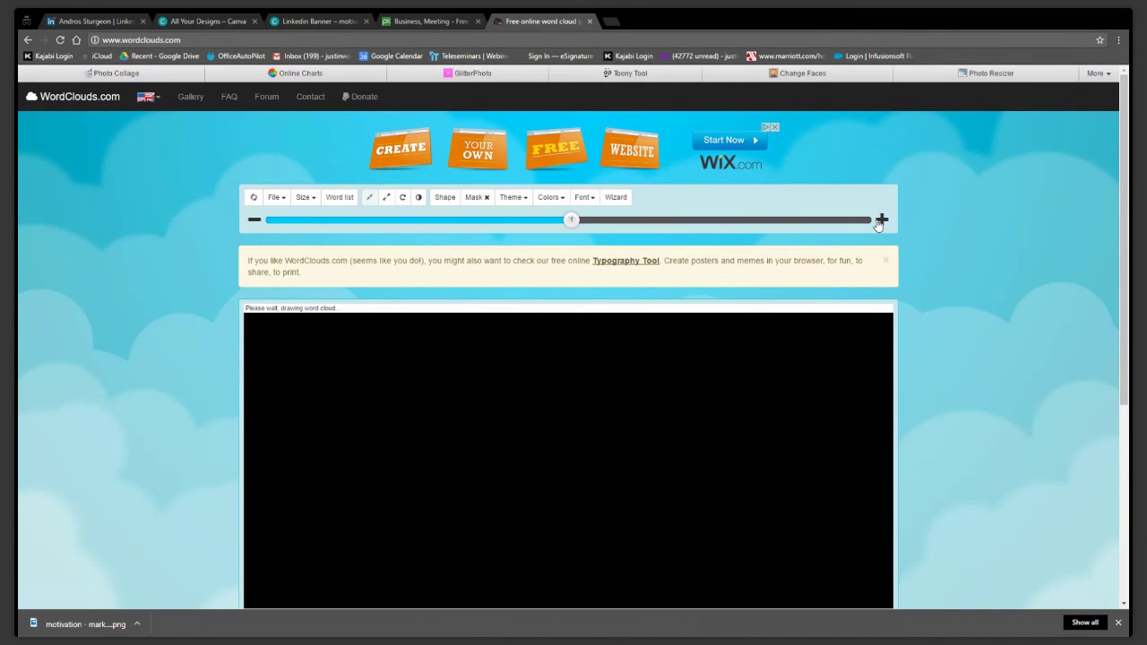
{"action": "left_click", "coordinate": [878, 224]}
{"action": "left_click", "coordinate": [878, 224]}
{"action": "scroll", "coordinate": [763, 455], "scroll_direction": "down", "scroll_amount": 4}
{"action": "scroll", "coordinate": [678, 407], "scroll_direction": "up", "scroll_amount": 1}
{"action": "scroll", "coordinate": [678, 412], "scroll_direction": "up", "scroll_amount": 2}
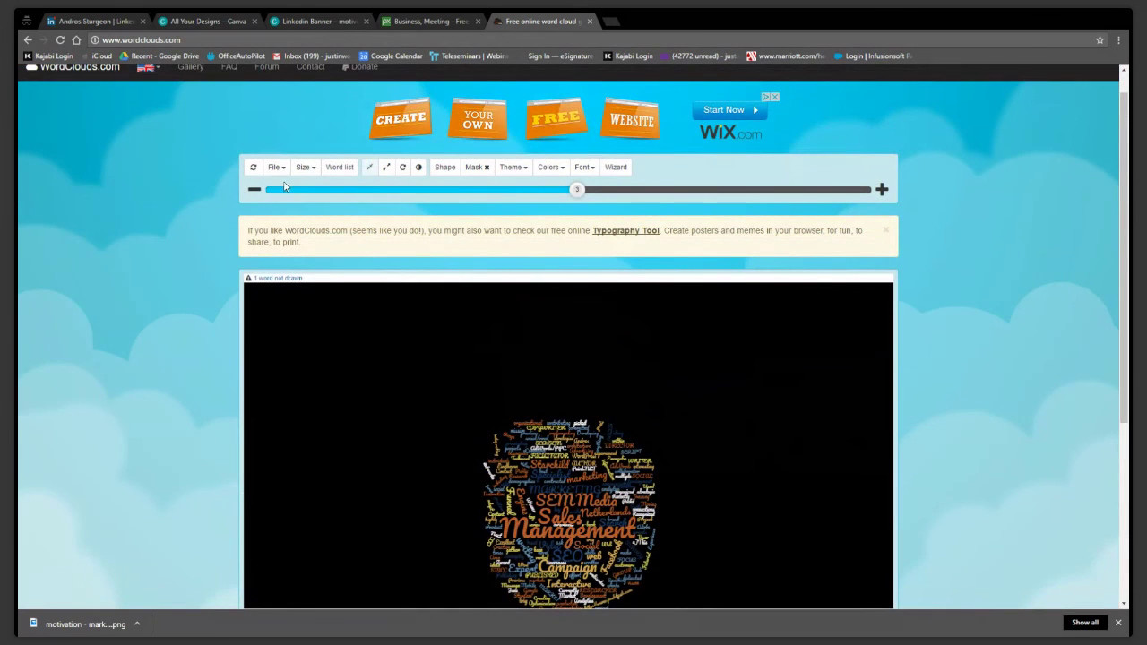
Reduce the word cloud's size setting gradually to well below zero
{"action": "left_click", "coordinate": [252, 190]}
{"action": "left_click", "coordinate": [255, 192]}
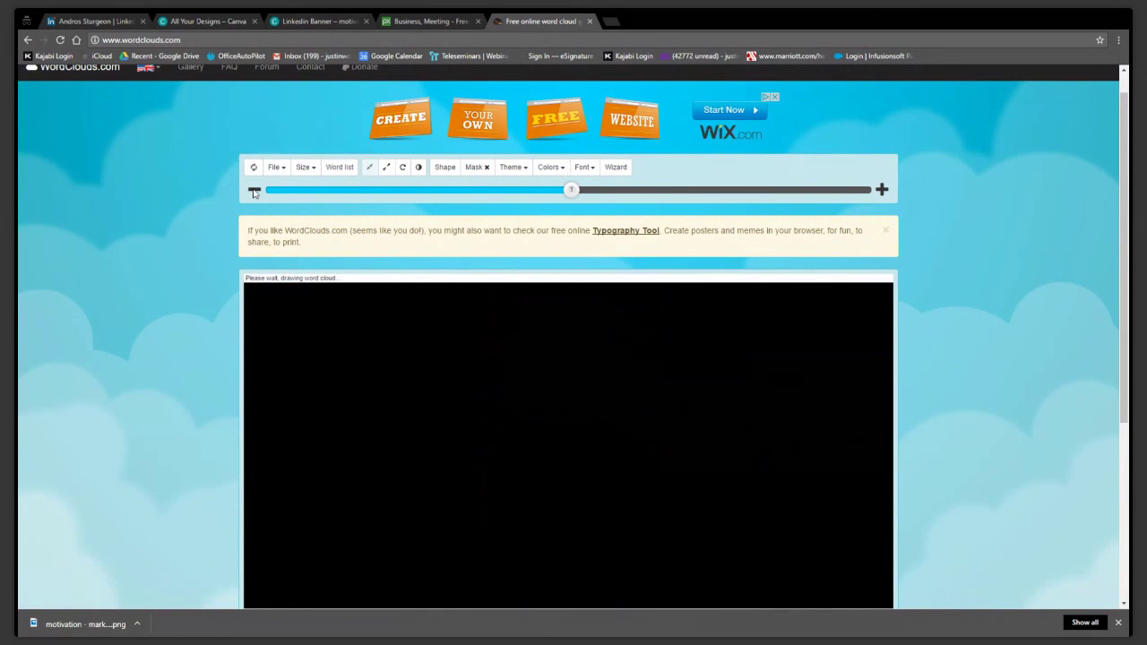
{"action": "left_click", "coordinate": [254, 191]}
{"action": "left_click", "coordinate": [255, 192]}
{"action": "left_click", "coordinate": [254, 192]}
{"action": "left_click_drag", "start_coordinate": [562, 193], "coordinate": [496, 191]}
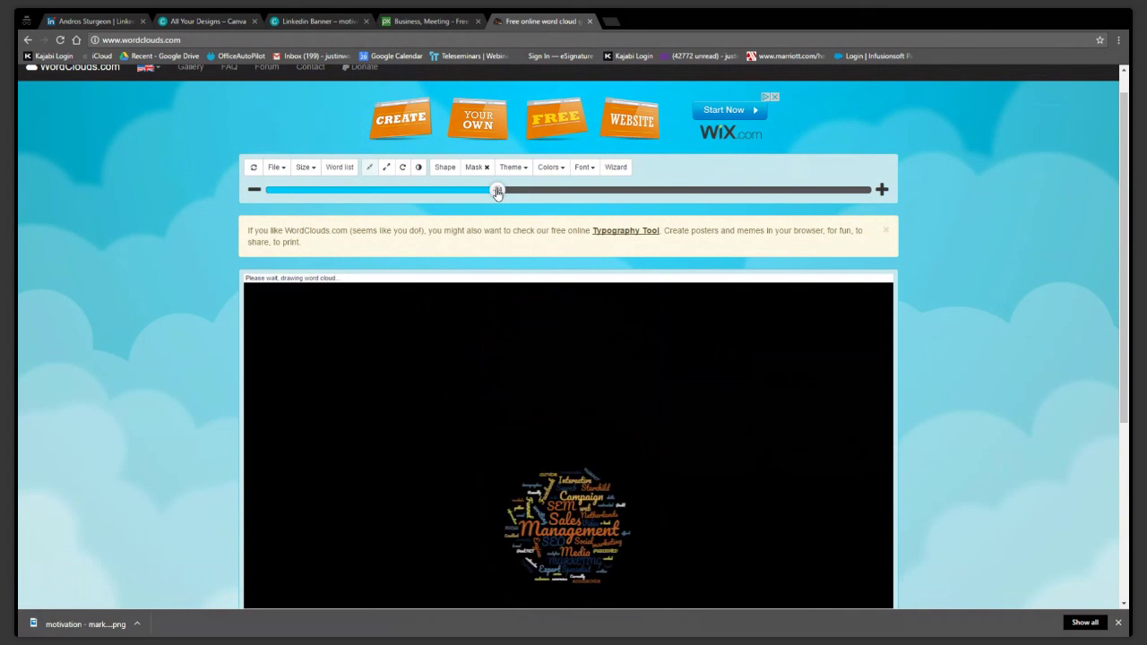
Raise the word cloud's size setting to 81 and examine the enlarged keywords in the microphone shape
{"action": "mouse_move", "coordinate": [498, 193]}
{"action": "left_mouse_down"}
{"action": "mouse_move", "coordinate": [817, 192]}
{"action": "mouse_move", "coordinate": [807, 194]}
{"action": "left_mouse_up"}
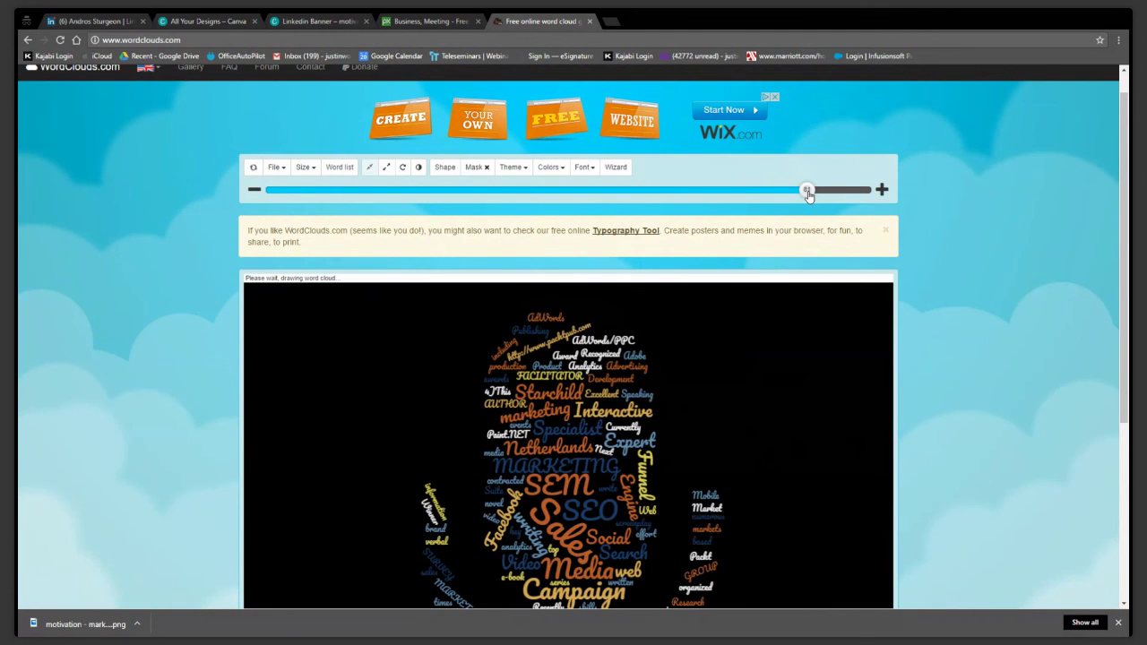
{"action": "scroll", "coordinate": [822, 420], "scroll_direction": "down", "scroll_amount": 1}
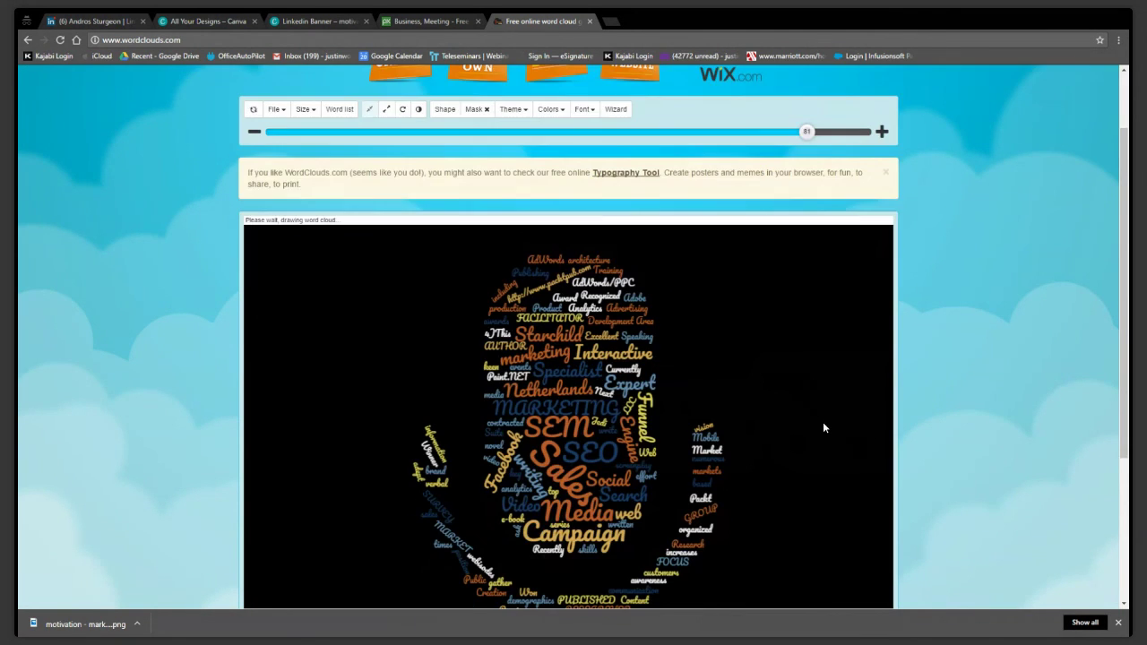
{"action": "scroll", "coordinate": [823, 427], "scroll_direction": "down", "scroll_amount": 3}
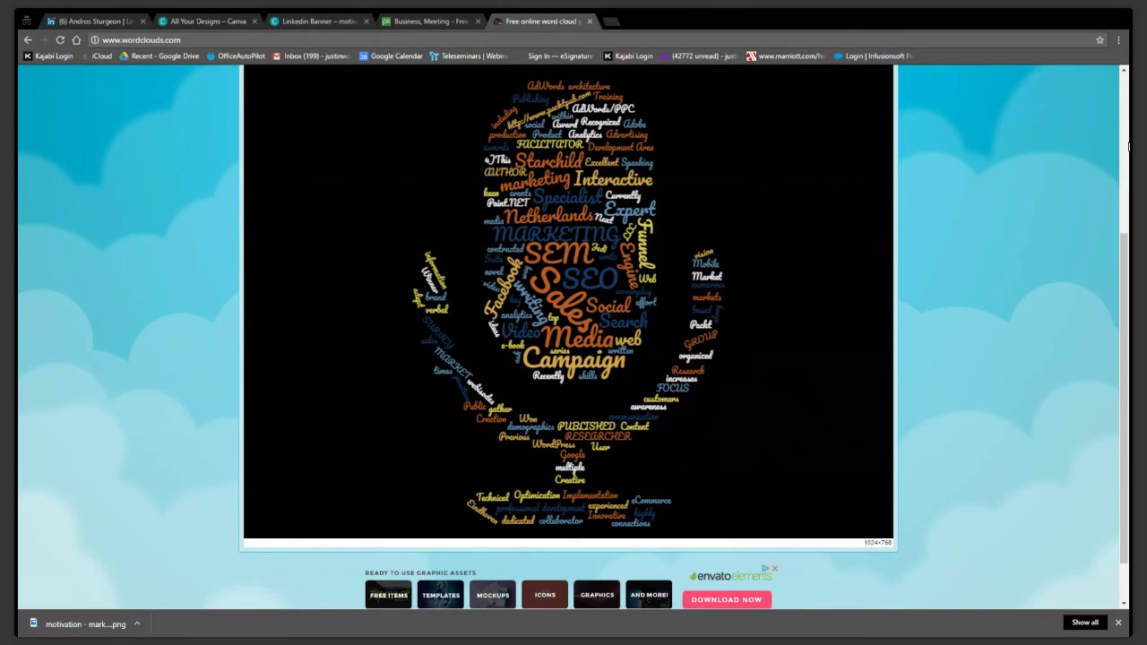
{"action": "scroll", "coordinate": [1111, 94], "scroll_direction": "up", "scroll_amount": 1}
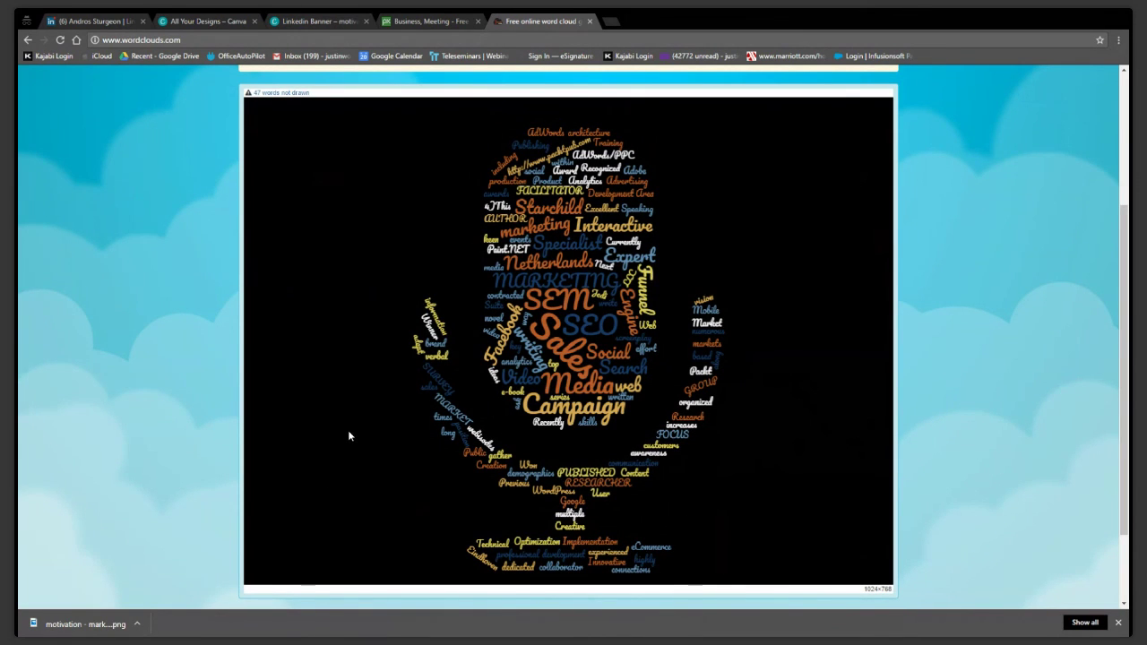
{"action": "scroll", "coordinate": [347, 431], "scroll_direction": "up", "scroll_amount": 3}
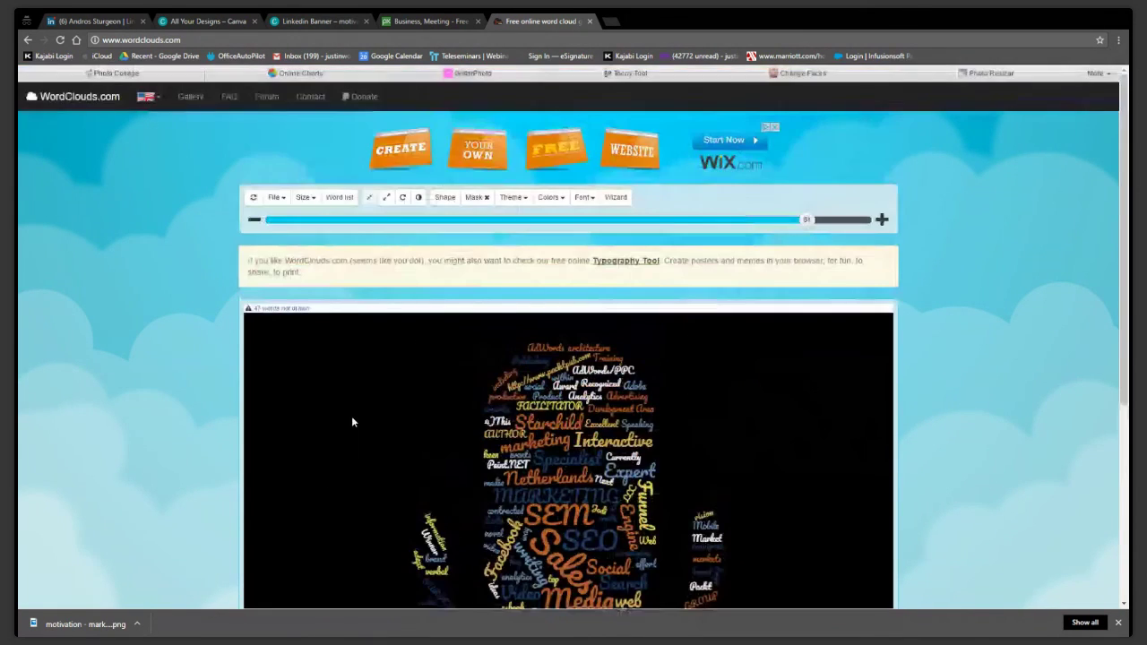
Change the word cloud's shape to the solid circle and examine its most prominent keywords
{"action": "left_click", "coordinate": [445, 198]}
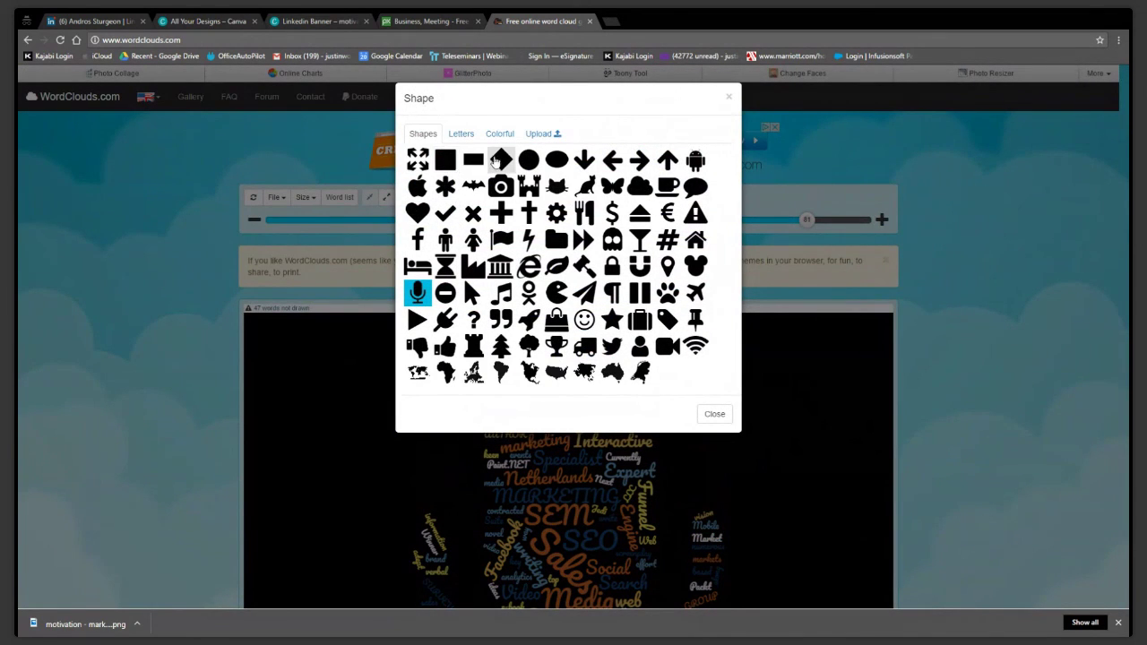
{"action": "left_click", "coordinate": [529, 159]}
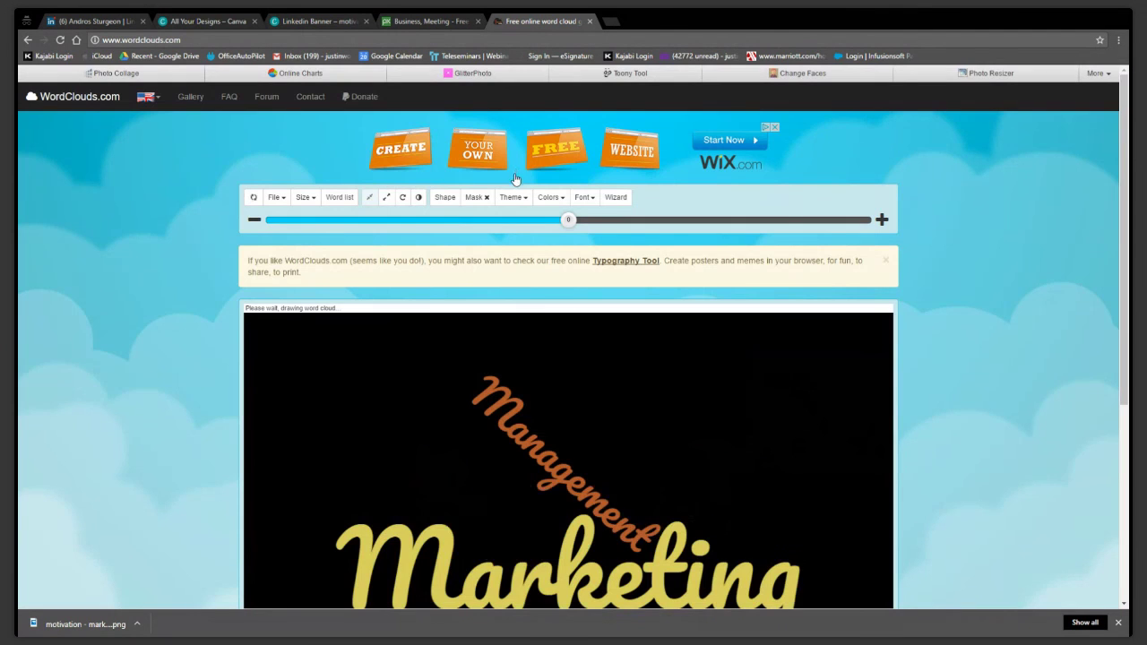
{"action": "scroll", "coordinate": [739, 465], "scroll_direction": "down", "scroll_amount": 3}
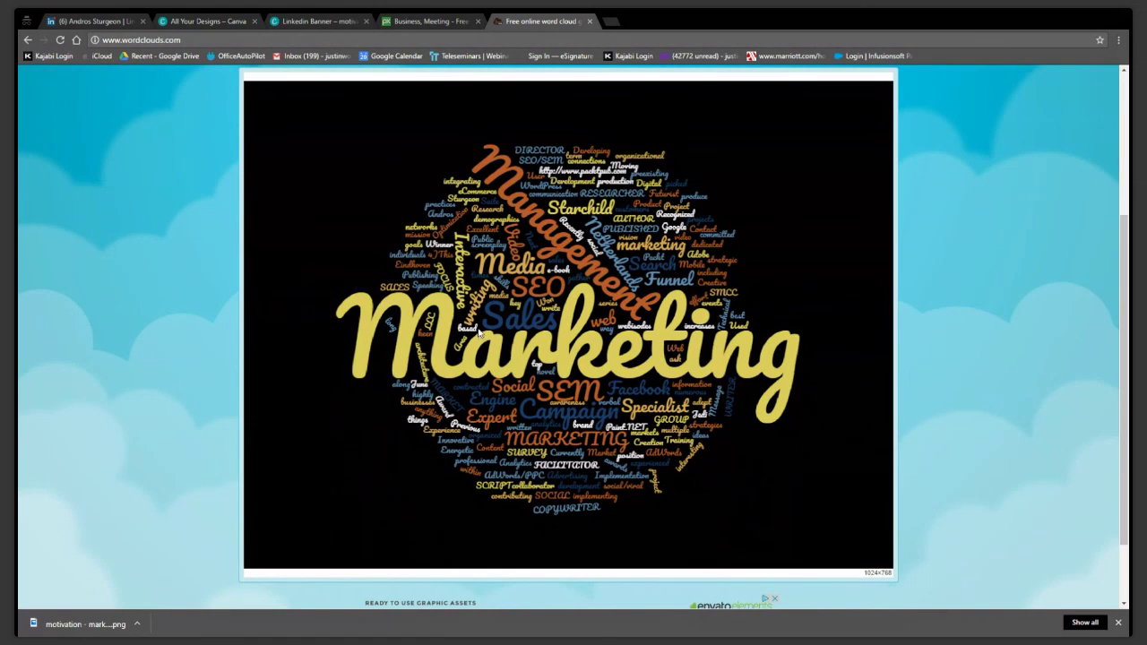
Switch back to the marketing specialist's LinkedIn profile, clear the text selection and review the banner, headline and opening of the summary
{"action": "left_click", "coordinate": [94, 19]}
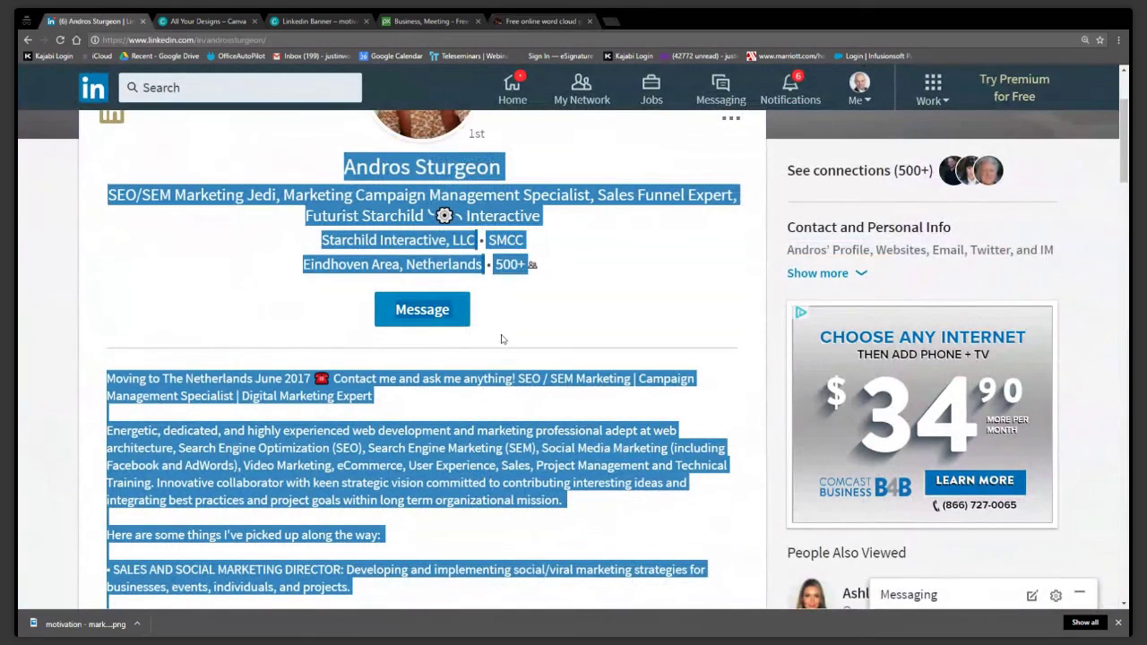
{"action": "left_click", "coordinate": [480, 413]}
{"action": "scroll", "coordinate": [481, 412], "scroll_direction": "up", "scroll_amount": 2}
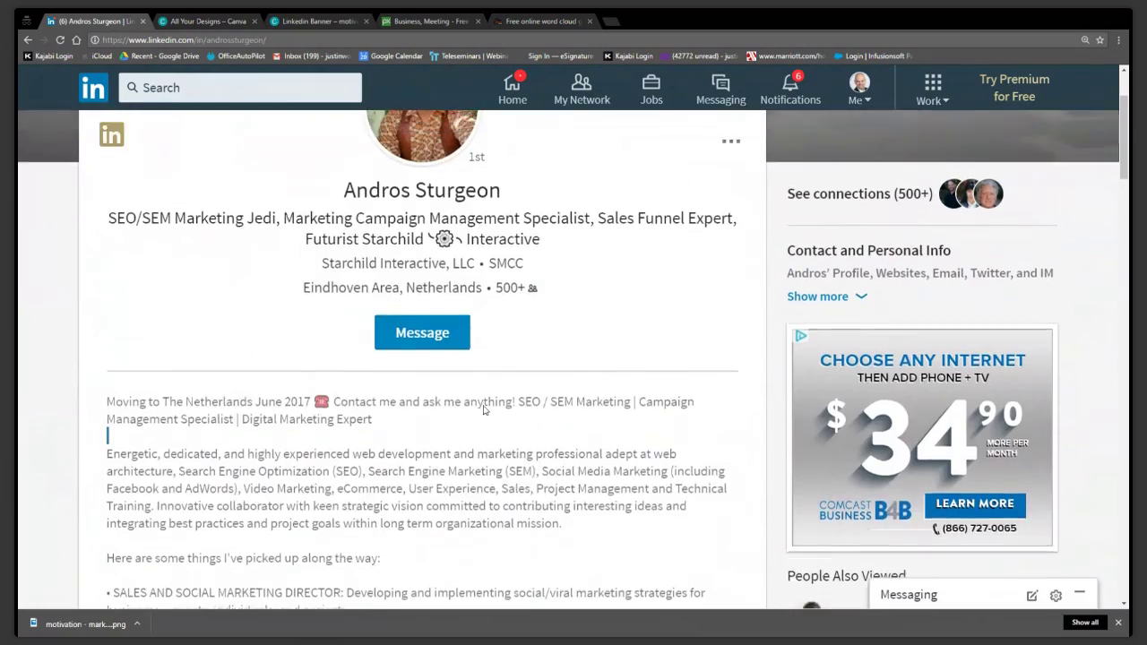
{"action": "scroll", "coordinate": [384, 378], "scroll_direction": "down", "scroll_amount": 5}
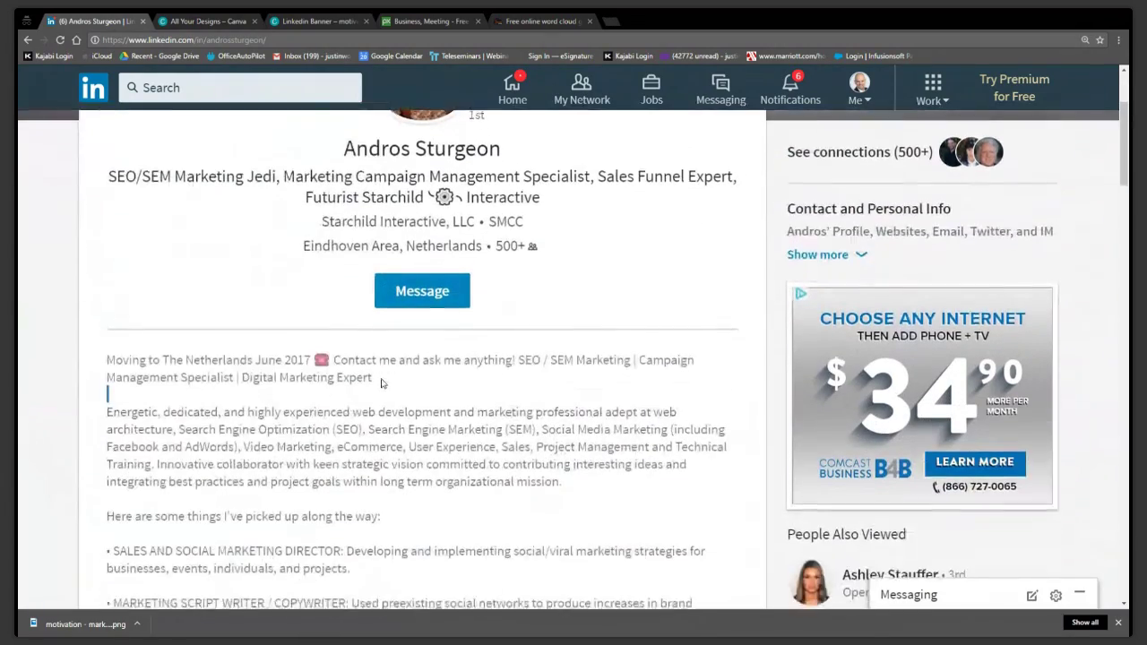
{"action": "scroll", "coordinate": [381, 378], "scroll_direction": "down", "scroll_amount": 2}
{"action": "scroll", "coordinate": [381, 378], "scroll_direction": "up", "scroll_amount": 5}
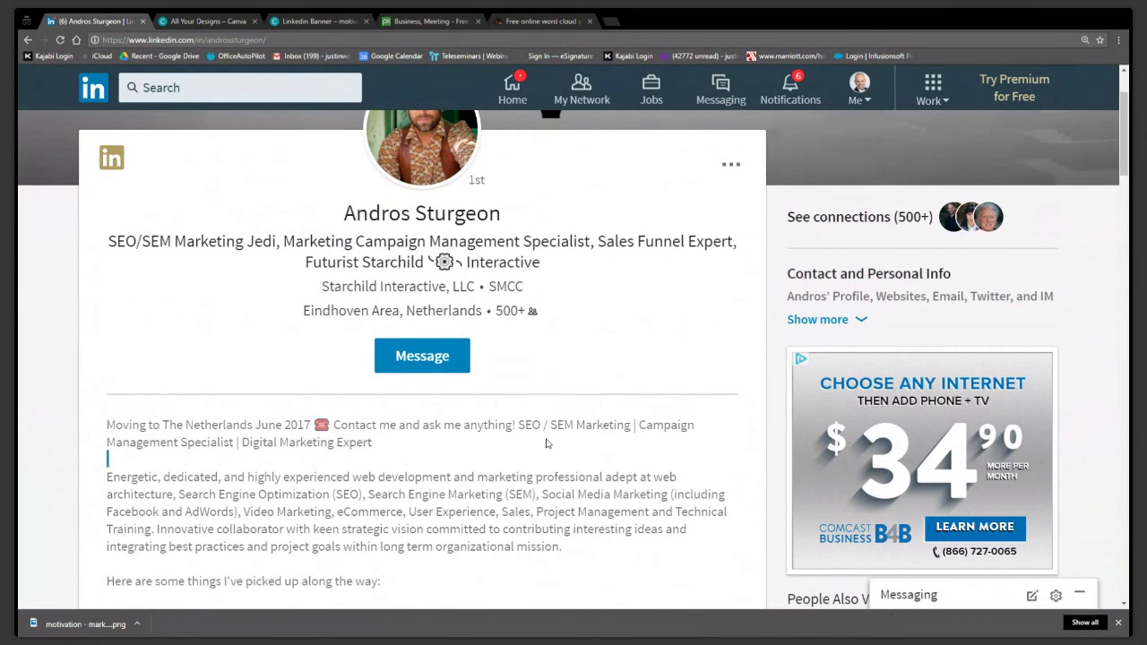
{"action": "scroll", "coordinate": [547, 443], "scroll_direction": "up", "scroll_amount": 2}
{"action": "scroll", "coordinate": [547, 443], "scroll_direction": "down", "scroll_amount": 3}
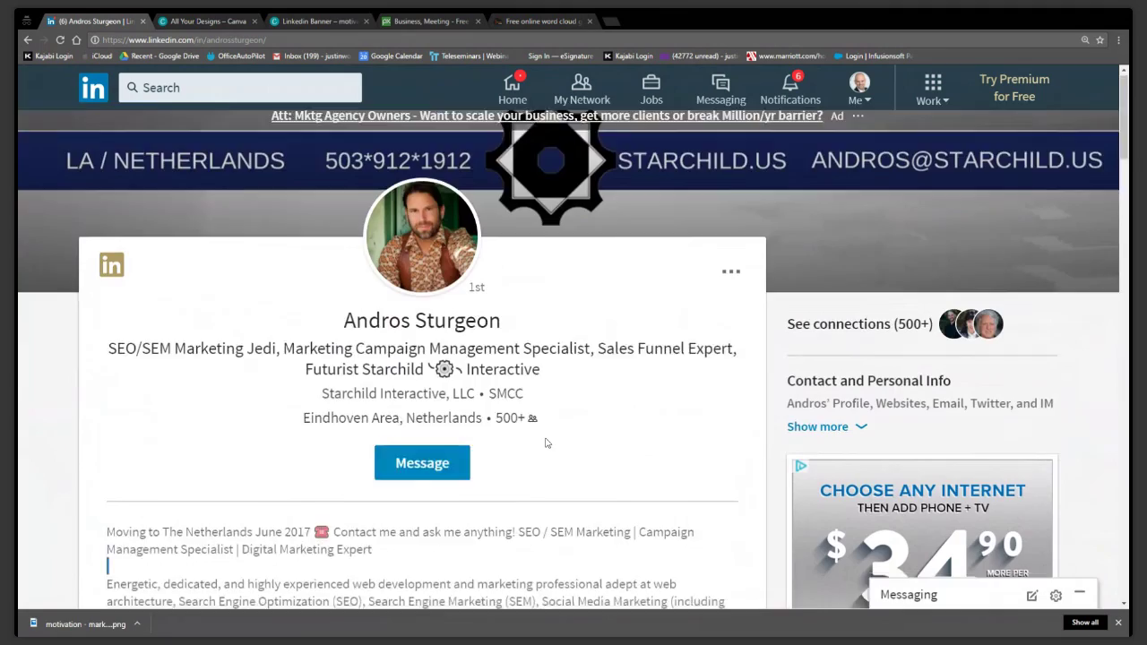
Read through the summary's role descriptions and keyword list, and return to the My Network page
{"action": "scroll", "coordinate": [547, 359], "scroll_direction": "down", "scroll_amount": 2}
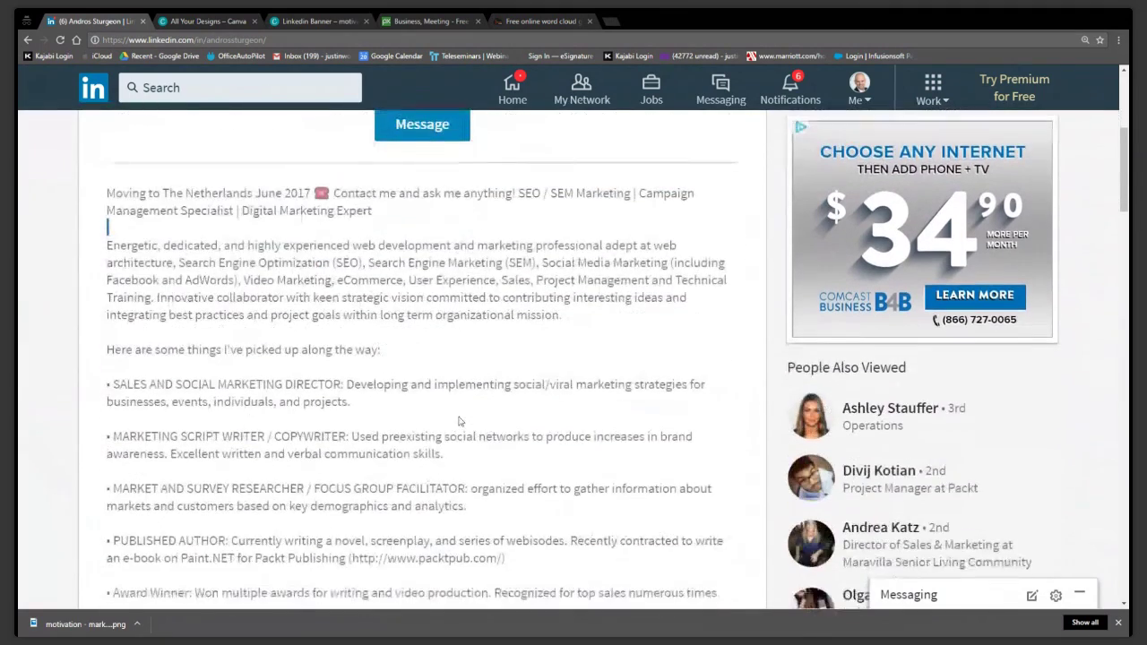
{"action": "scroll", "coordinate": [546, 358], "scroll_direction": "down", "scroll_amount": 2}
{"action": "scroll", "coordinate": [459, 421], "scroll_direction": "down", "scroll_amount": 1}
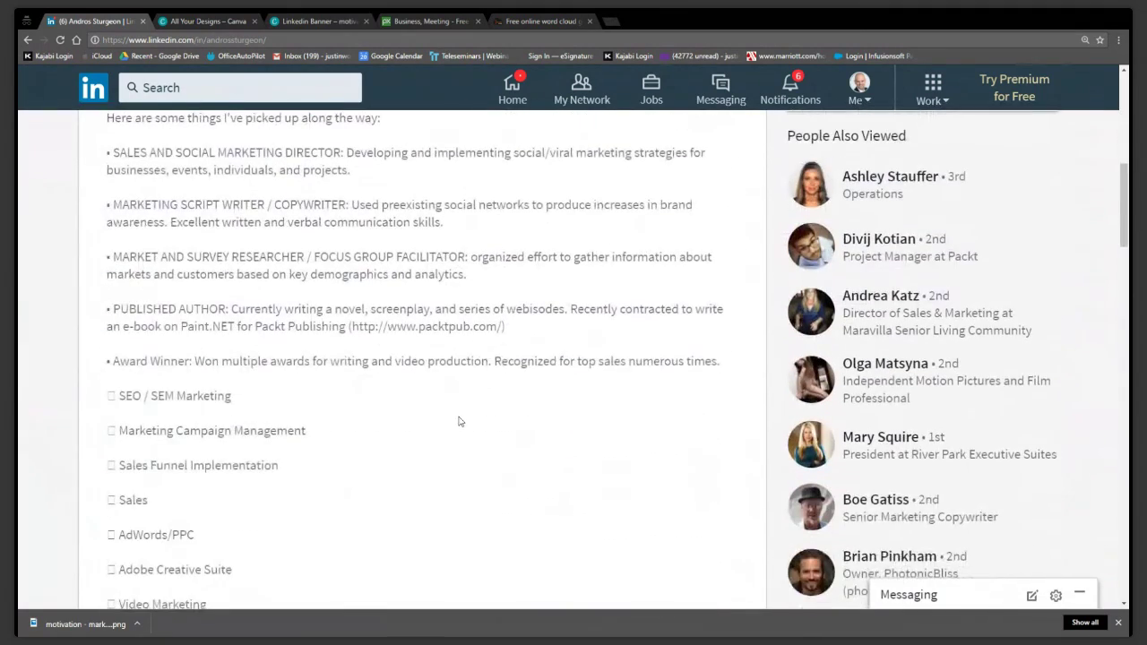
{"action": "scroll", "coordinate": [461, 421], "scroll_direction": "down", "scroll_amount": 1}
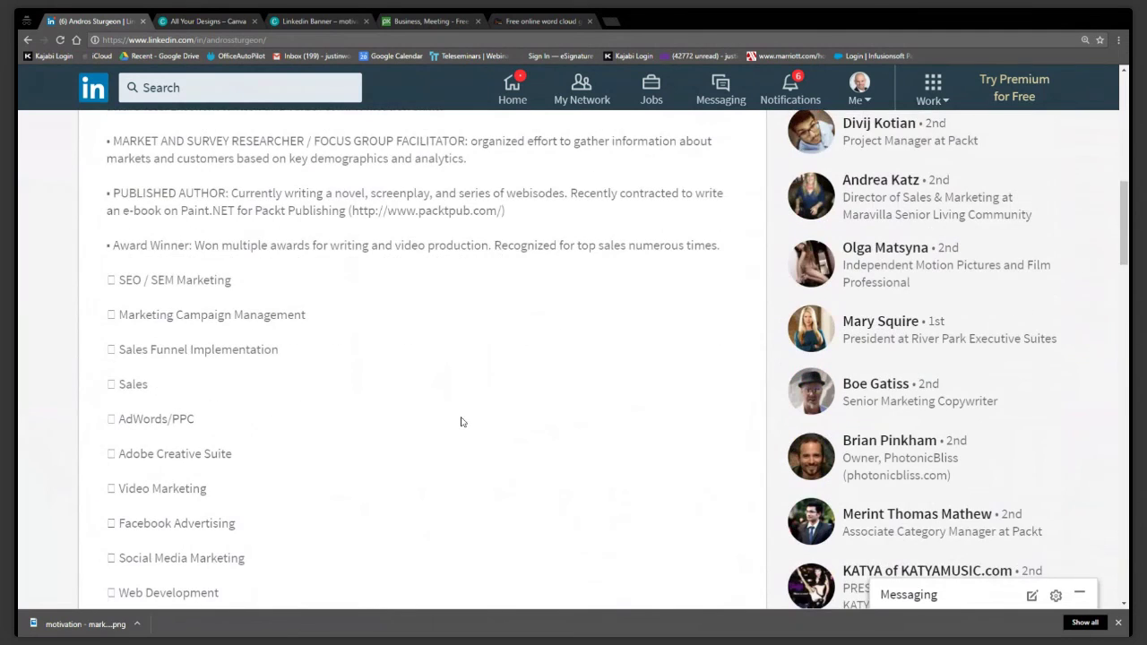
{"action": "scroll", "coordinate": [461, 421], "scroll_direction": "down", "scroll_amount": 2}
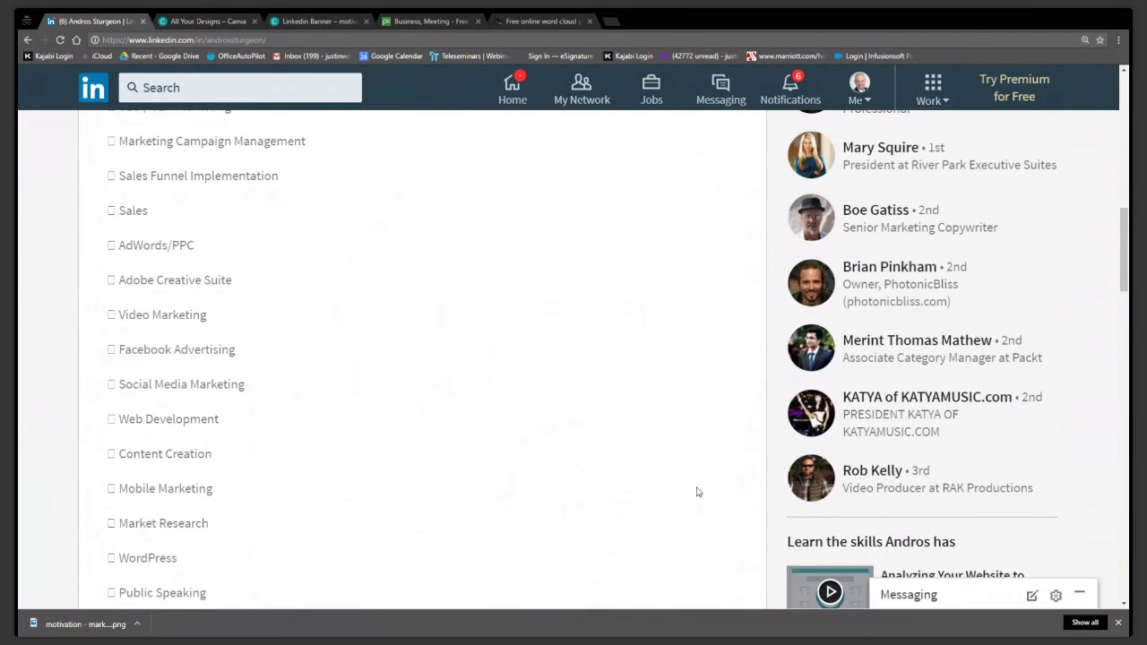
{"action": "scroll", "coordinate": [698, 492], "scroll_direction": "up", "scroll_amount": 5}
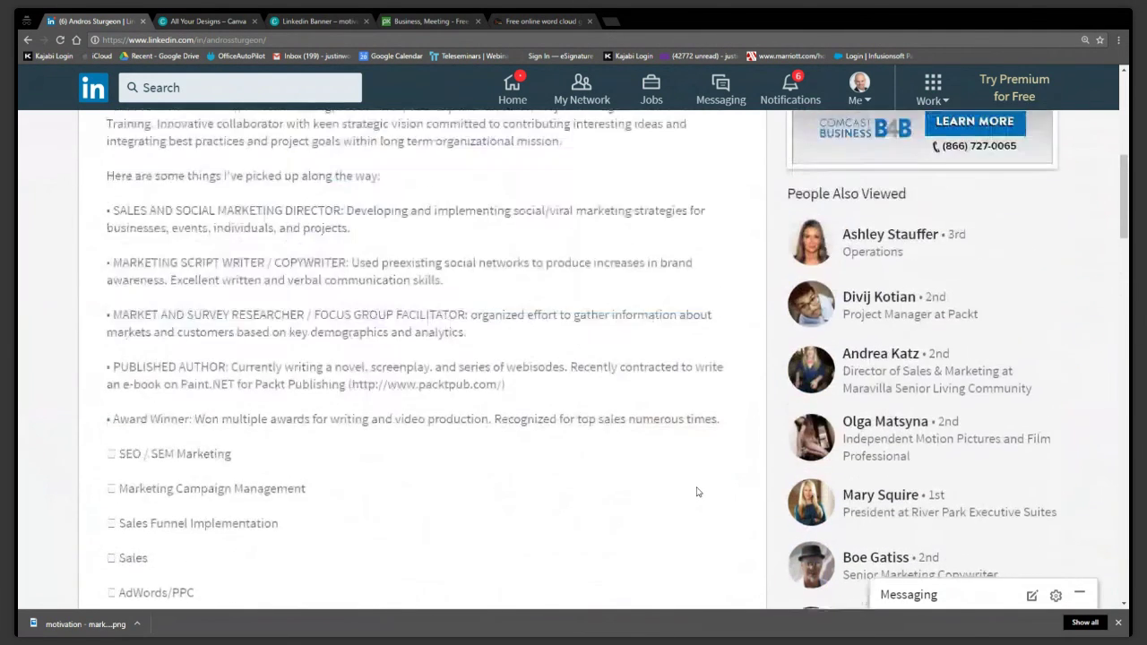
{"action": "scroll", "coordinate": [699, 492], "scroll_direction": "up", "scroll_amount": 2}
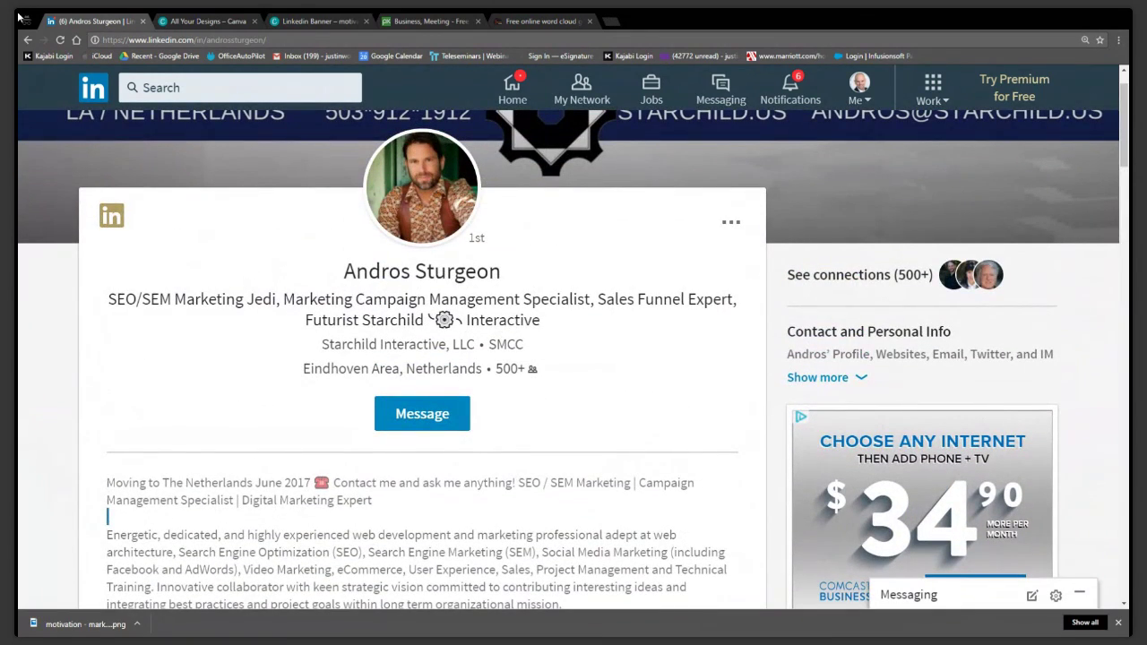
{"action": "left_click", "coordinate": [27, 39]}
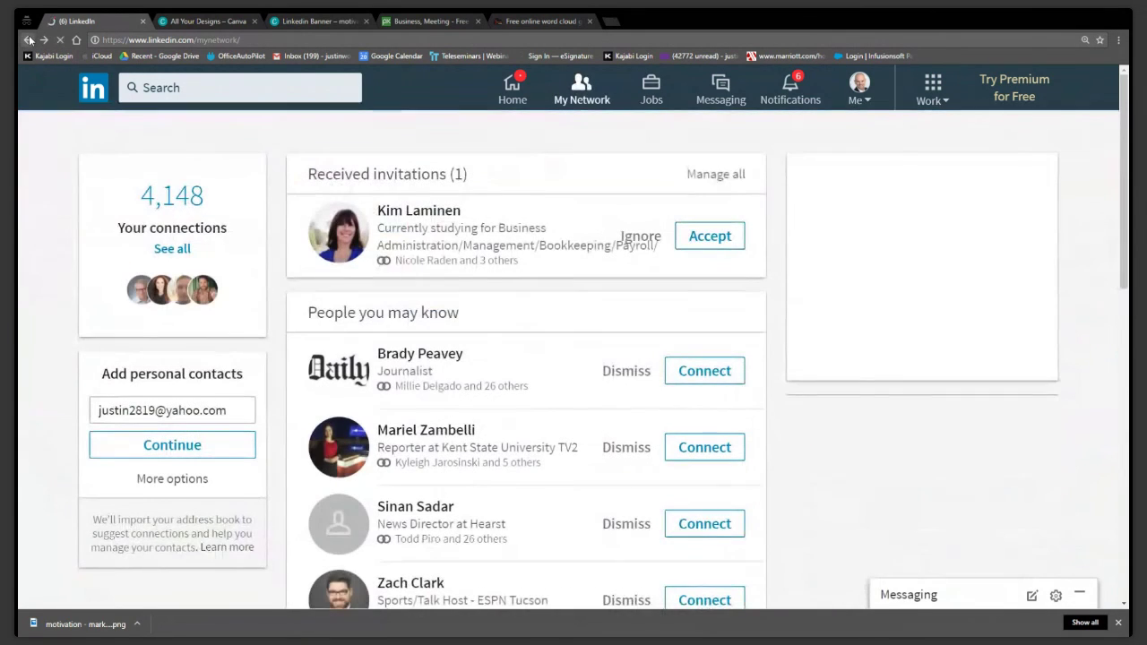
Return to your own LinkedIn profile and review its All-Star profile strength, summary preview and recent activity
{"action": "left_click", "coordinate": [28, 40]}
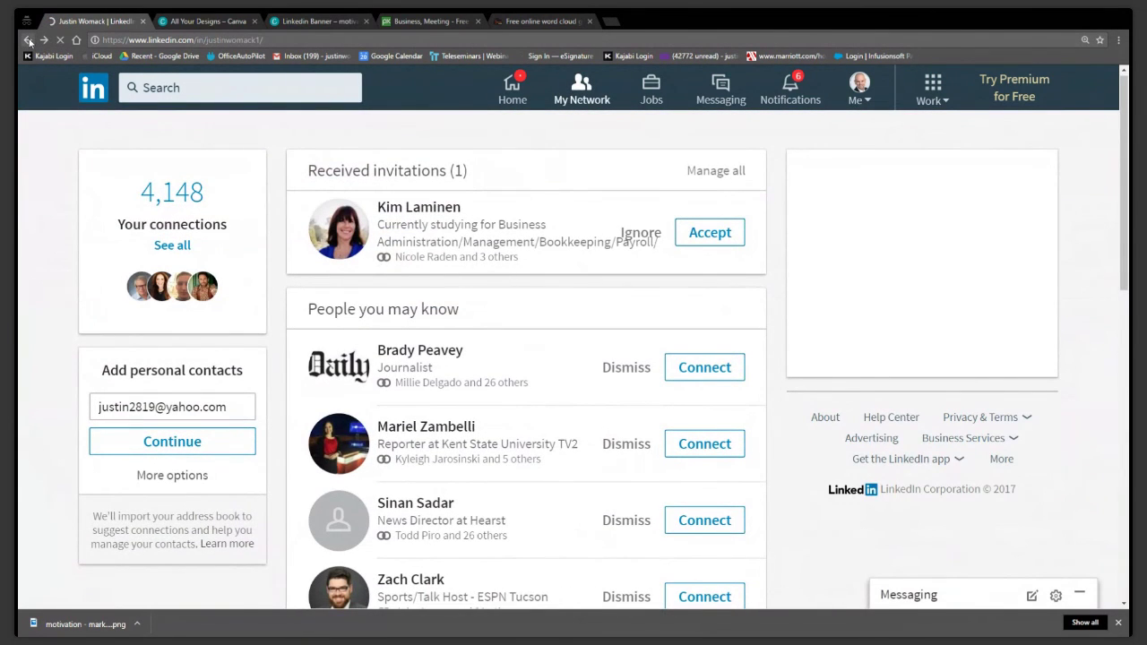
{"action": "scroll", "coordinate": [647, 450], "scroll_direction": "down", "scroll_amount": 2}
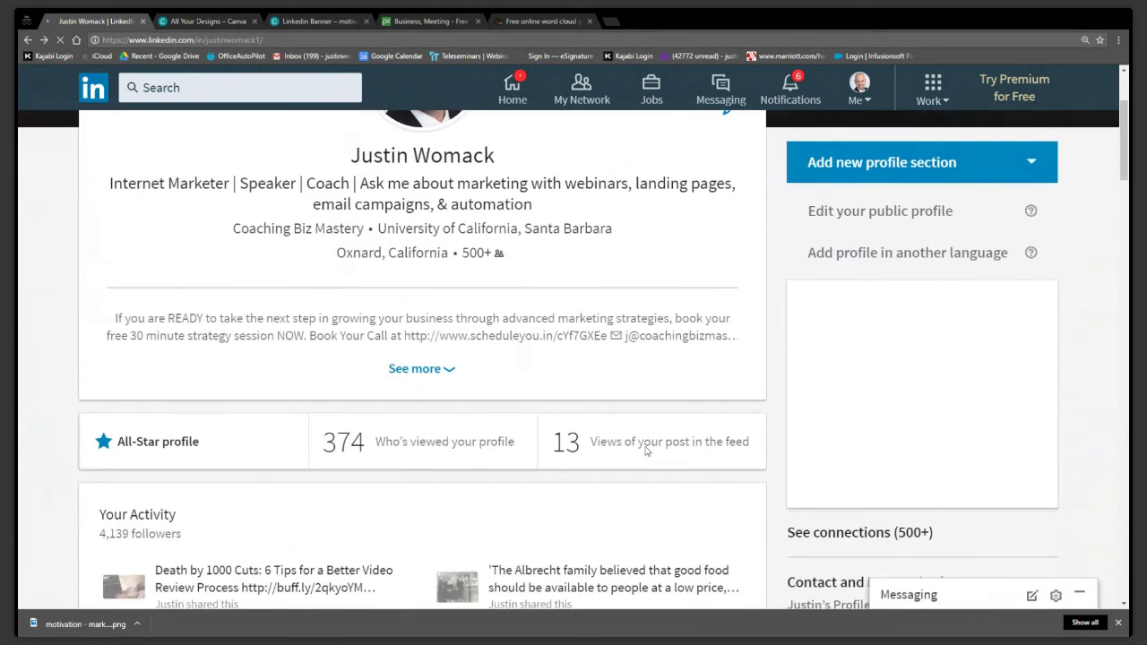
{"action": "mouse_move", "coordinate": [182, 432]}
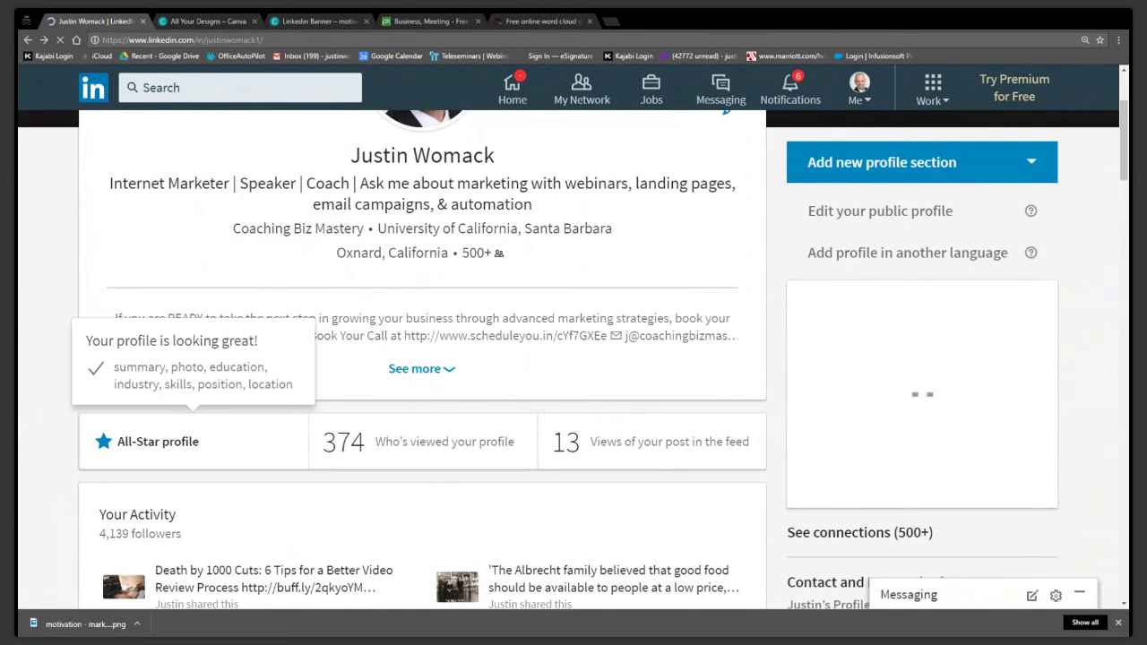
{"action": "left_click_drag", "start_coordinate": [116, 442], "coordinate": [202, 444]}
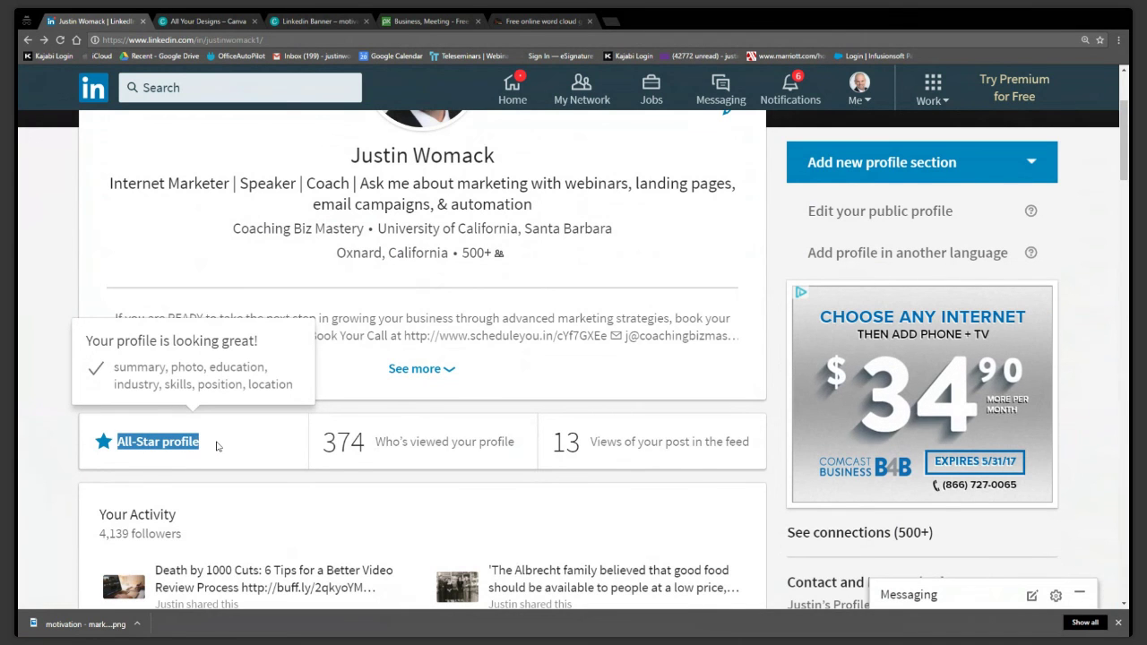
{"action": "scroll", "coordinate": [218, 440], "scroll_direction": "down", "scroll_amount": 1}
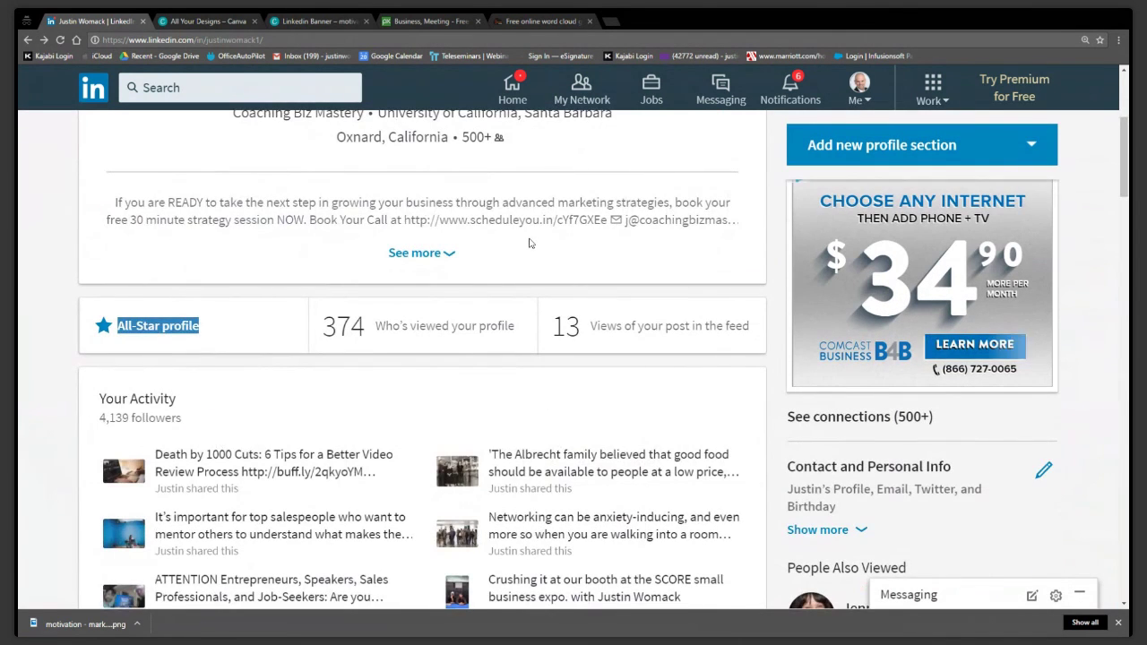
{"action": "scroll", "coordinate": [536, 242], "scroll_direction": "up", "scroll_amount": 3}
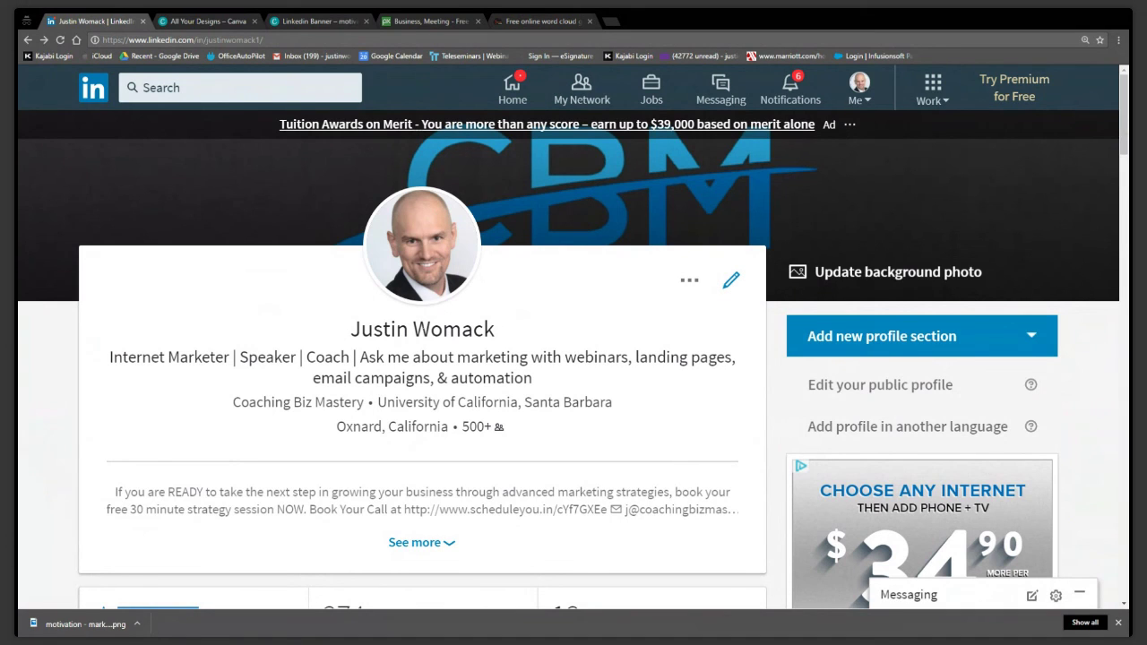
Look through the profile sections that can be added, such as work experience, education and volunteer experience
{"action": "left_click", "coordinate": [262, 40]}
{"action": "left_click", "coordinate": [1037, 342]}
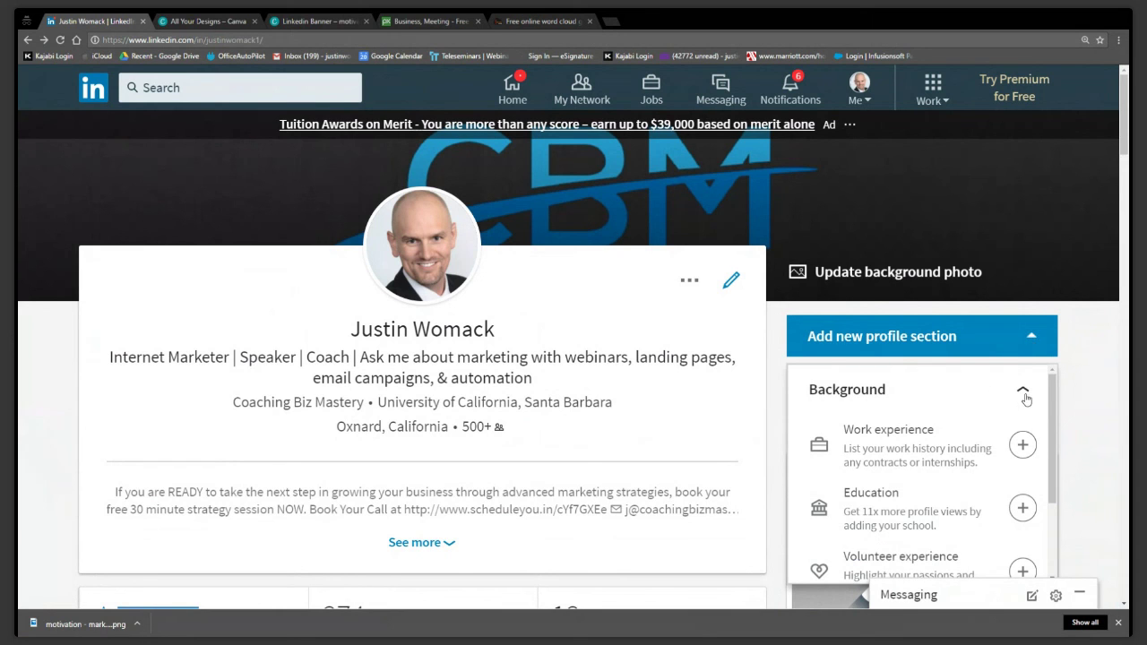
{"action": "left_click", "coordinate": [1072, 392]}
{"action": "scroll", "coordinate": [1072, 392], "scroll_direction": "down", "scroll_amount": 1}
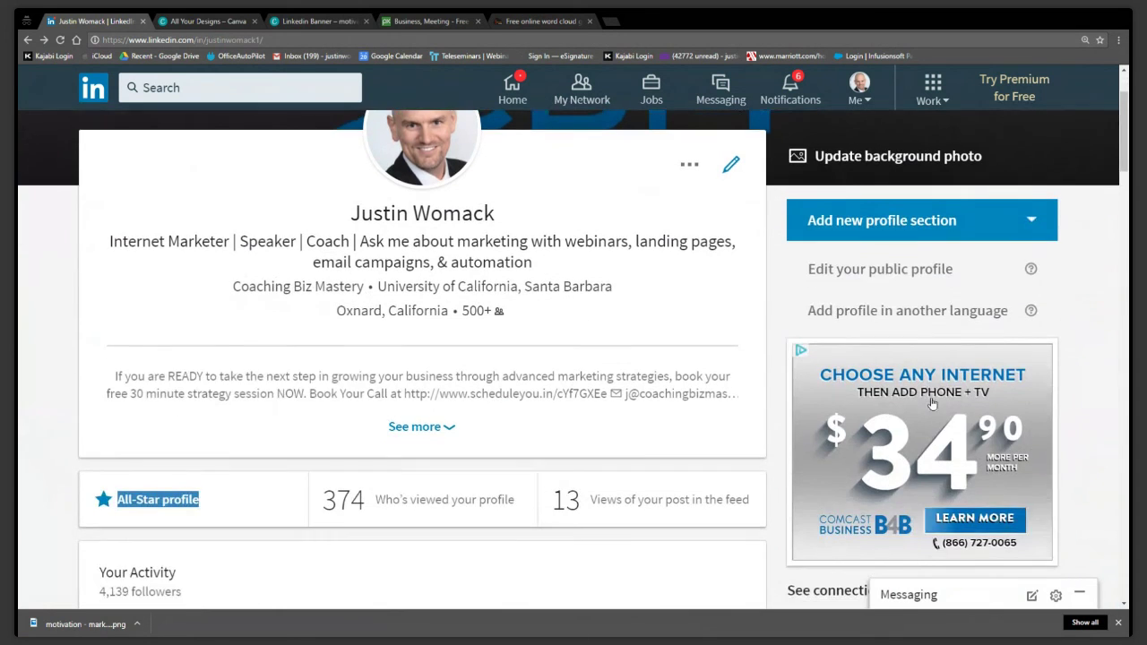
{"action": "left_click", "coordinate": [1042, 230]}
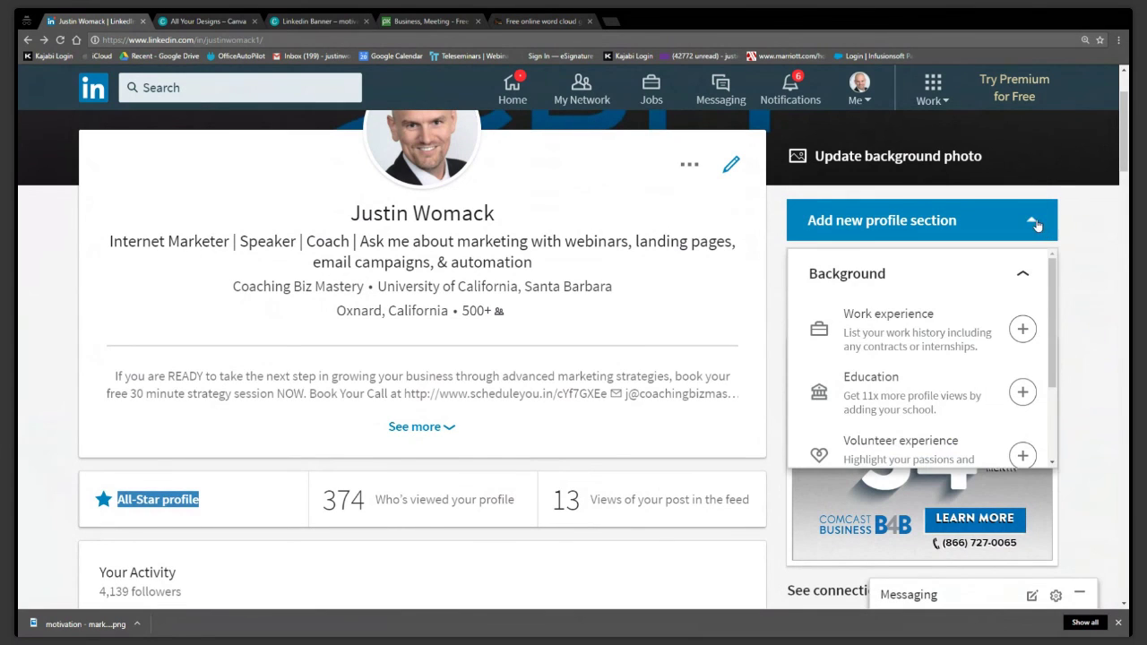
{"action": "scroll", "coordinate": [952, 332], "scroll_direction": "down", "scroll_amount": 2}
{"action": "scroll", "coordinate": [950, 336], "scroll_direction": "up", "scroll_amount": 2}
{"action": "left_click", "coordinate": [1076, 272]}
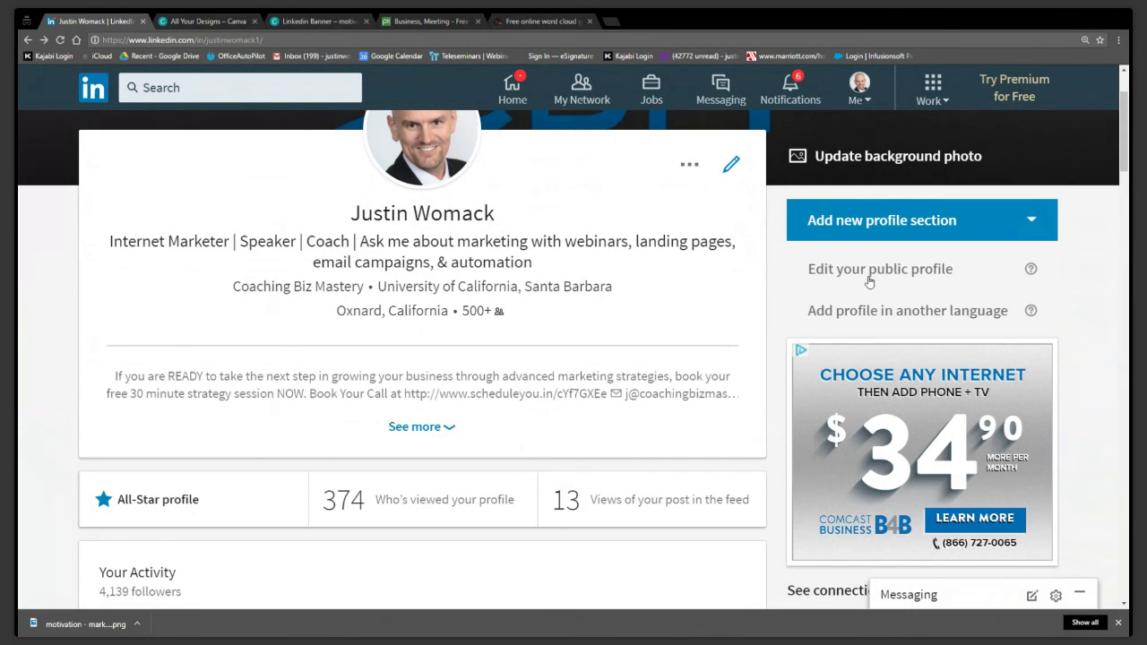
Open the public profile settings and replace the trailing 1 in the custom URL with "-marketing"
{"action": "left_click", "coordinate": [868, 281]}
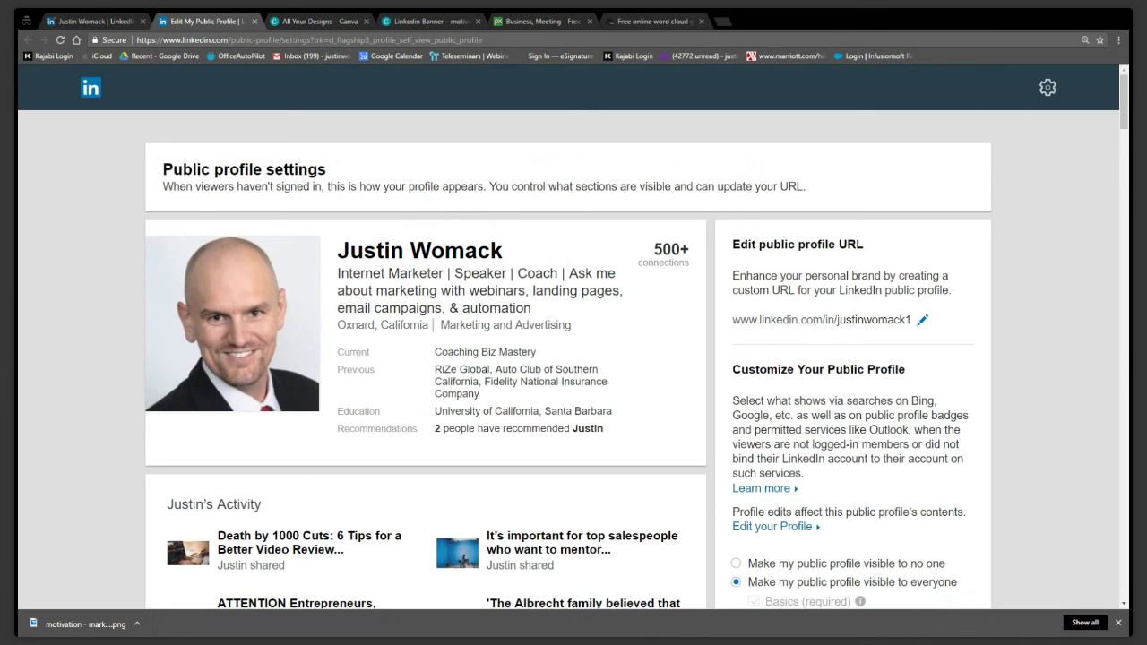
{"action": "left_click", "coordinate": [918, 330]}
{"action": "left_click", "coordinate": [916, 325]}
{"action": "key", "text": "BackSpace"}
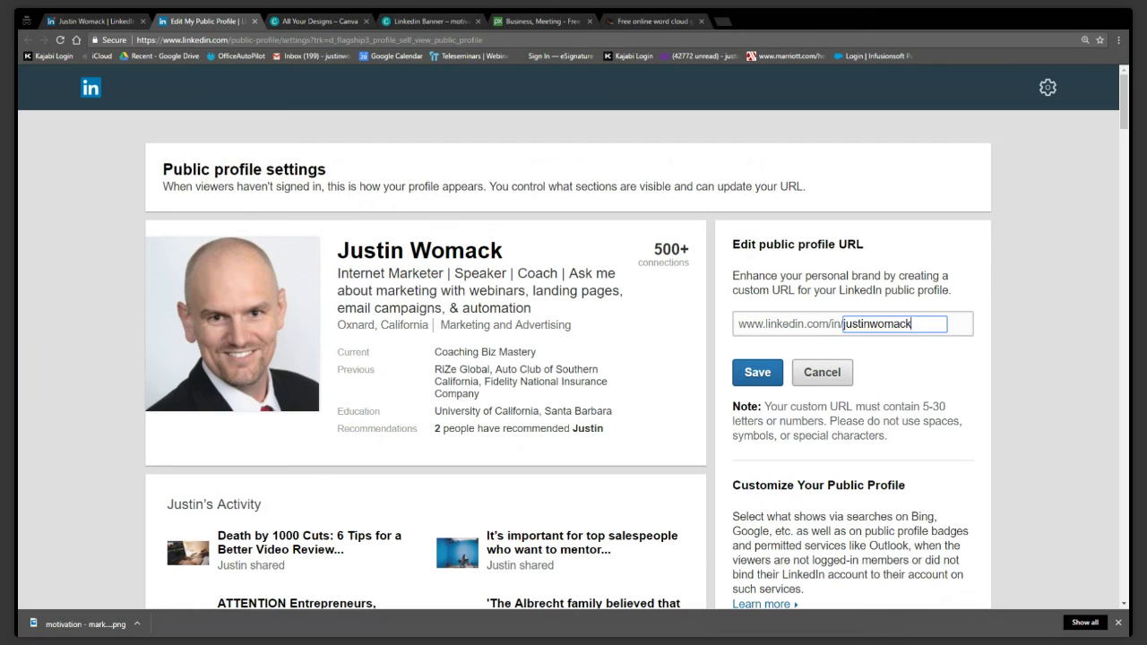
{"action": "type", "text": "-"}
{"action": "type", "text": "marketing"}
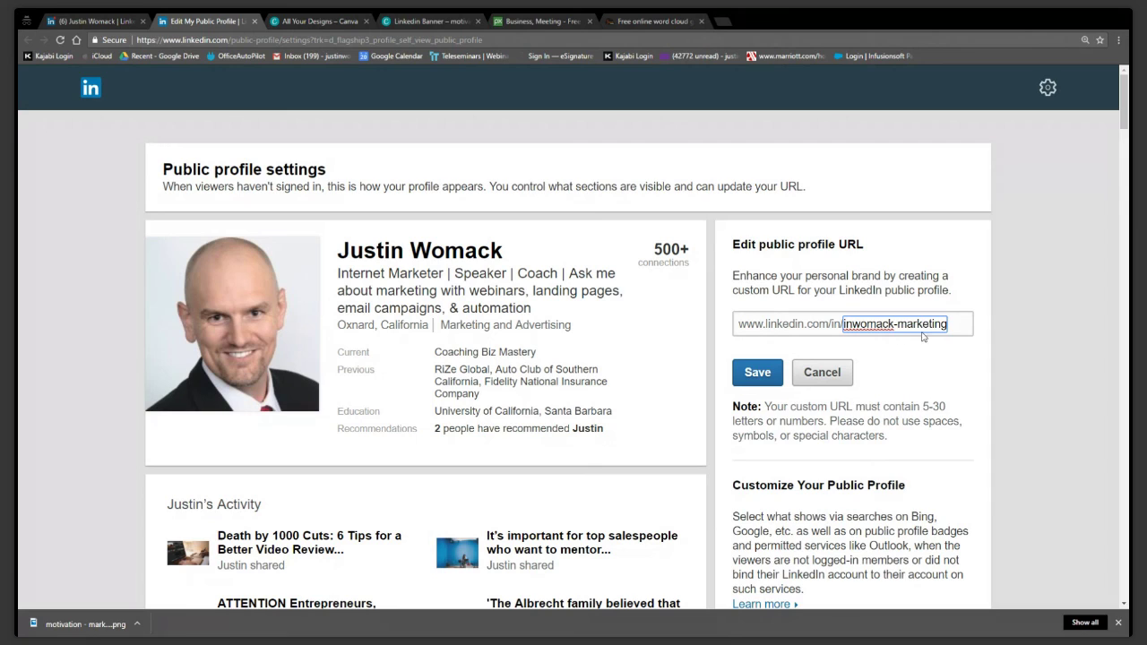
Check the start of the custom URL, change the keyword after the name to "-online-marketing" and save it
{"action": "key", "text": "Left"}
{"action": "key", "text": "Left"}
{"action": "key", "text": "Left"}
{"action": "key", "text": "Left"}
{"action": "key", "text": "Left"}
{"action": "key", "text": "Left"}
{"action": "key", "text": "Left"}
{"action": "key", "text": "Left"}
{"action": "key", "text": "Left"}
{"action": "key", "text": "Left"}
{"action": "key", "text": "Left"}
{"action": "key", "text": "Left"}
{"action": "key", "text": "Left"}
{"action": "key", "text": "Left"}
{"action": "key", "text": "Left"}
{"action": "key", "text": "Left"}
{"action": "key", "text": "Left"}
{"action": "key", "text": "Left"}
{"action": "key", "text": "Left"}
{"action": "key", "text": "Left"}
{"action": "key", "text": "BackSpace"}
{"action": "key", "text": "BackSpace"}
{"action": "key", "text": "BackSpace"}
{"action": "key", "text": "BackSpace"}
{"action": "key", "text": "BackSpace"}
{"action": "key", "text": "BackSpace"}
{"action": "key", "text": "BackSpace"}
{"action": "key", "text": "BackSpace"}
{"action": "key", "text": "BackSpace"}
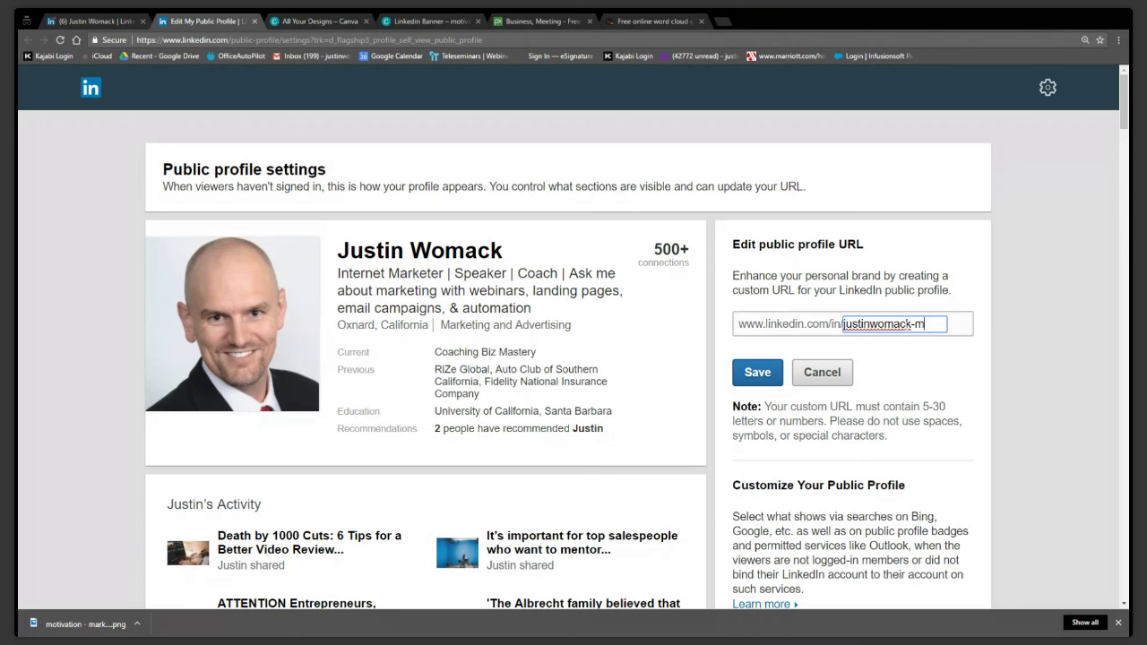
{"action": "type", "text": "online-marketing"}
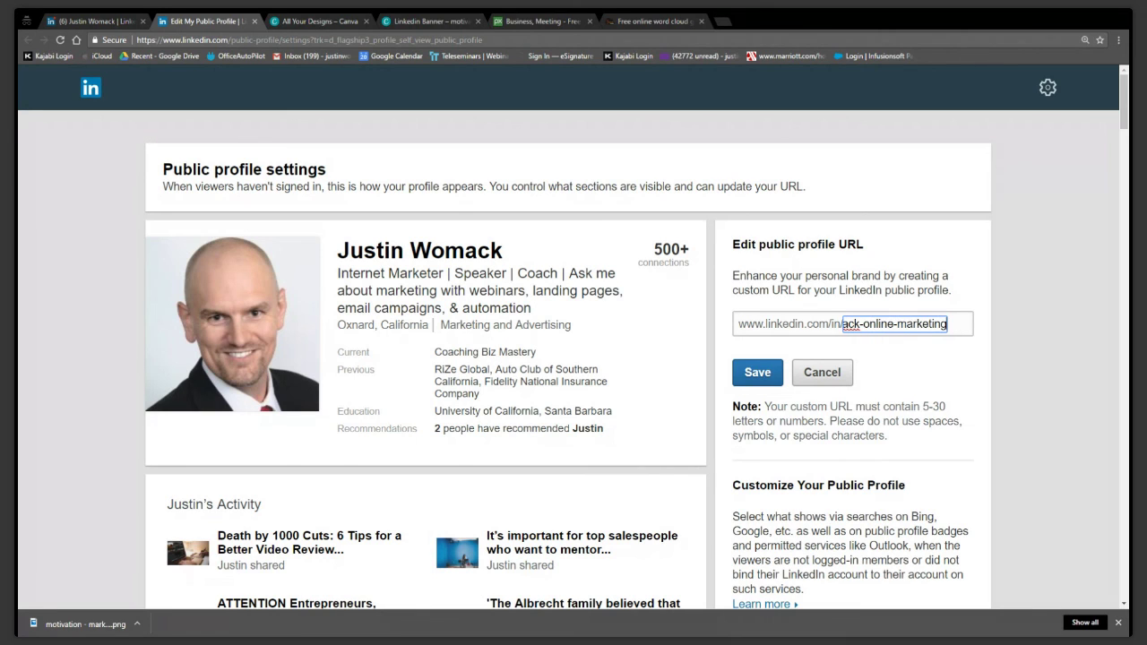
{"action": "left_click", "coordinate": [768, 372]}
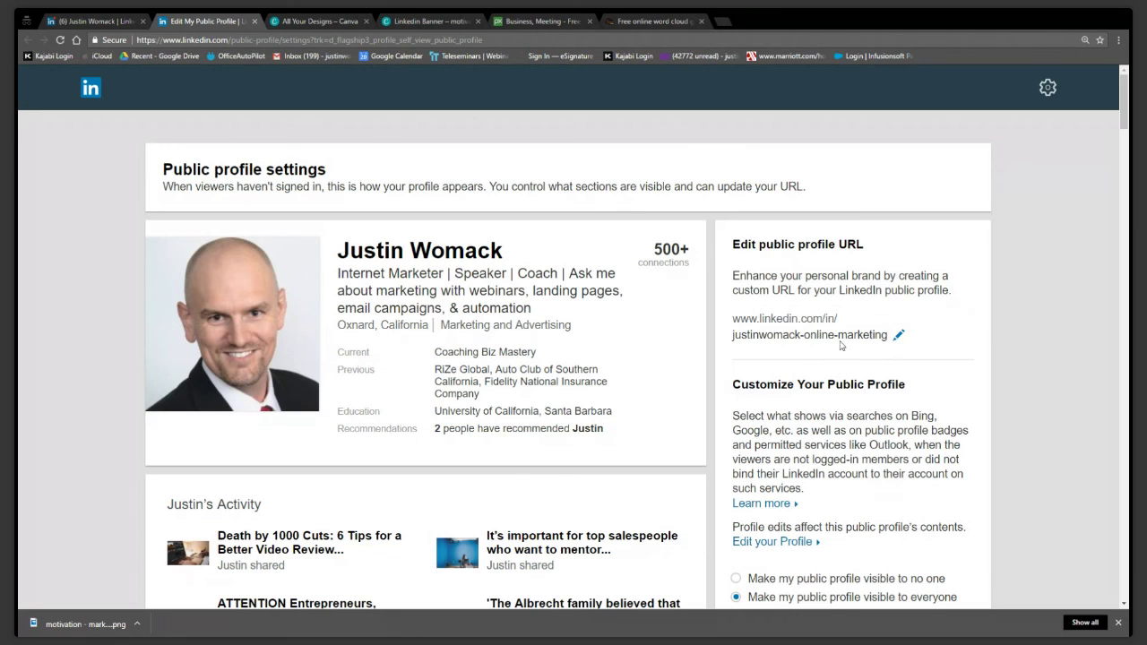
Replace the "-online-marketing" ending of the public profile URL with 1, save it, and go to the LinkedIn home page
{"action": "left_click", "coordinate": [898, 334]}
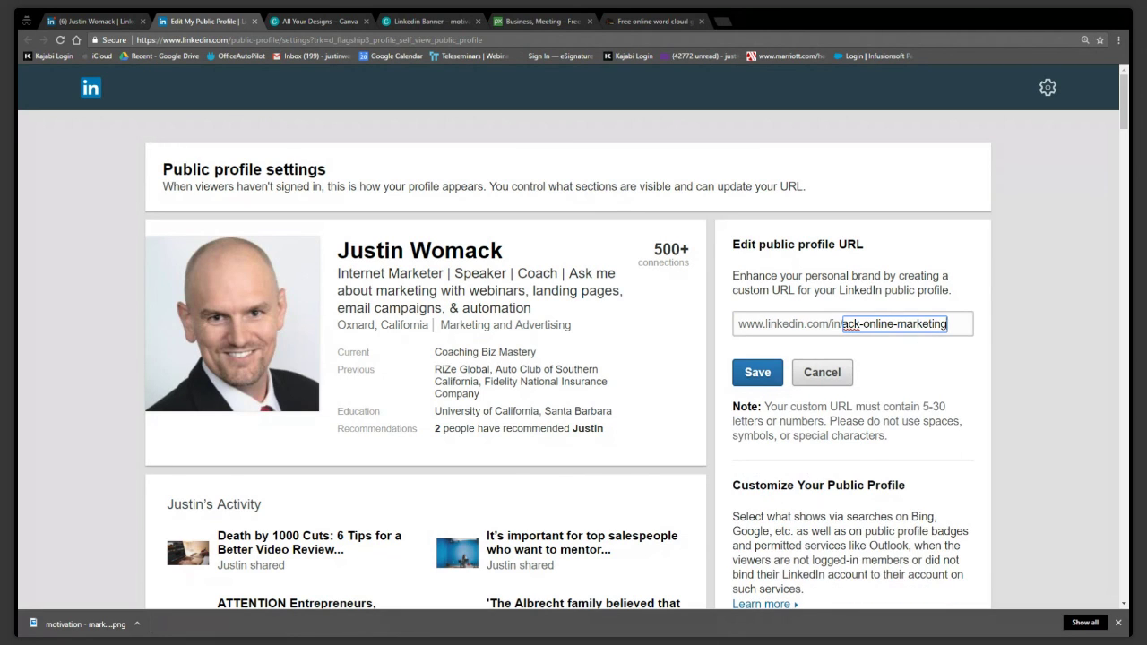
{"action": "key", "text": "BackSpace"}
{"action": "key", "text": "BackSpace"}
{"action": "key", "text": "BackSpace"}
{"action": "key", "text": "BackSpace"}
{"action": "key", "text": "BackSpace"}
{"action": "key", "text": "BackSpace"}
{"action": "key", "text": "BackSpace"}
{"action": "key", "text": "BackSpace"}
{"action": "key", "text": "BackSpace"}
{"action": "key", "text": "BackSpace"}
{"action": "key", "text": "BackSpace"}
{"action": "key", "text": "BackSpace"}
{"action": "key", "text": "BackSpace"}
{"action": "key", "text": "BackSpace"}
{"action": "key", "text": "BackSpace"}
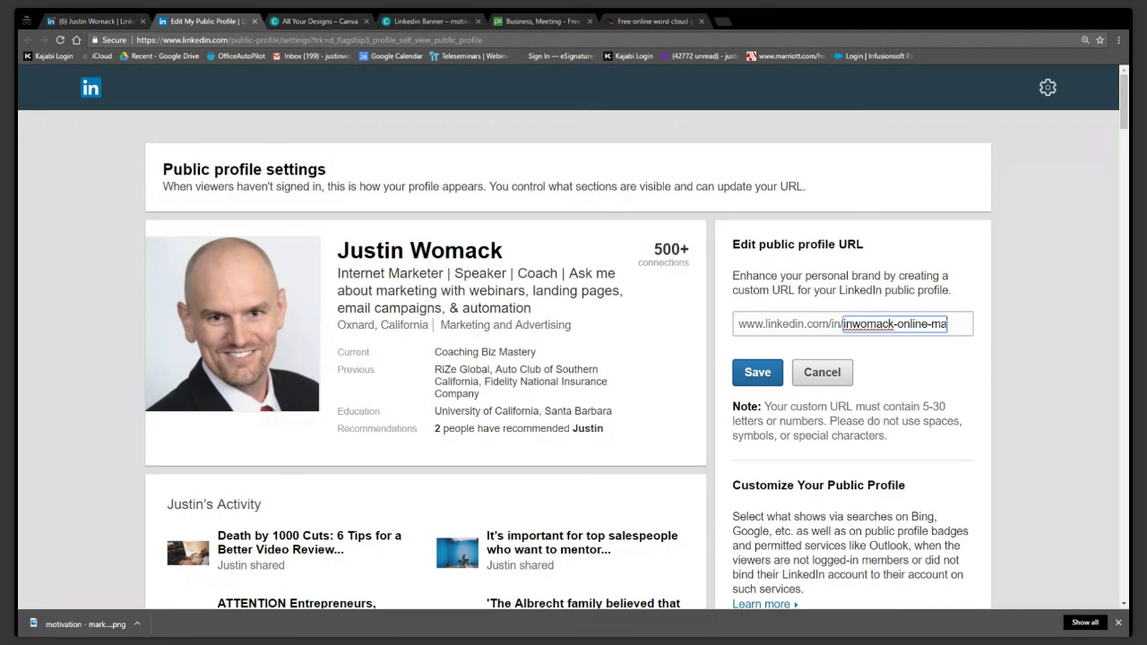
{"action": "key", "text": "BackSpace"}
{"action": "type", "text": "1"}
{"action": "left_click", "coordinate": [760, 371]}
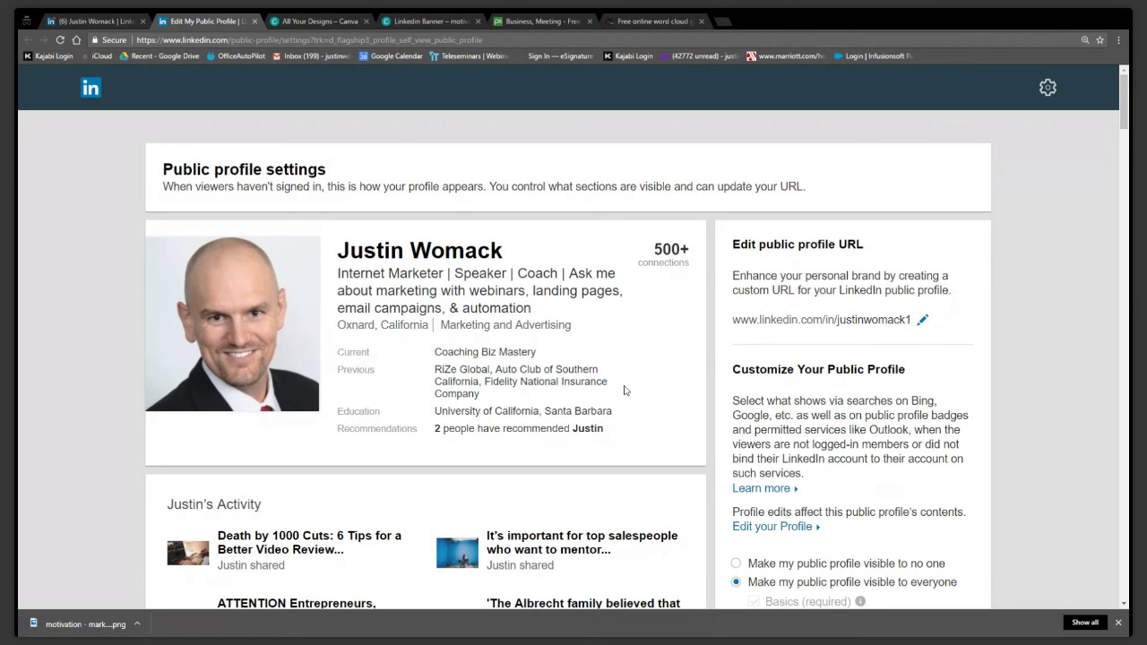
{"action": "left_click", "coordinate": [99, 89]}
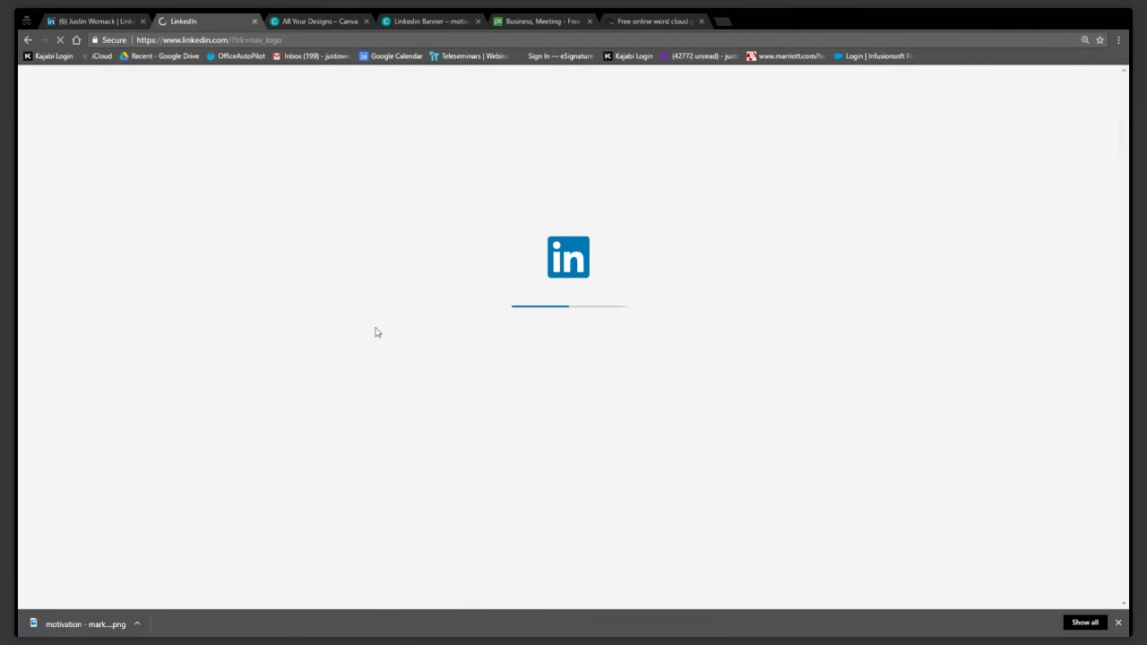